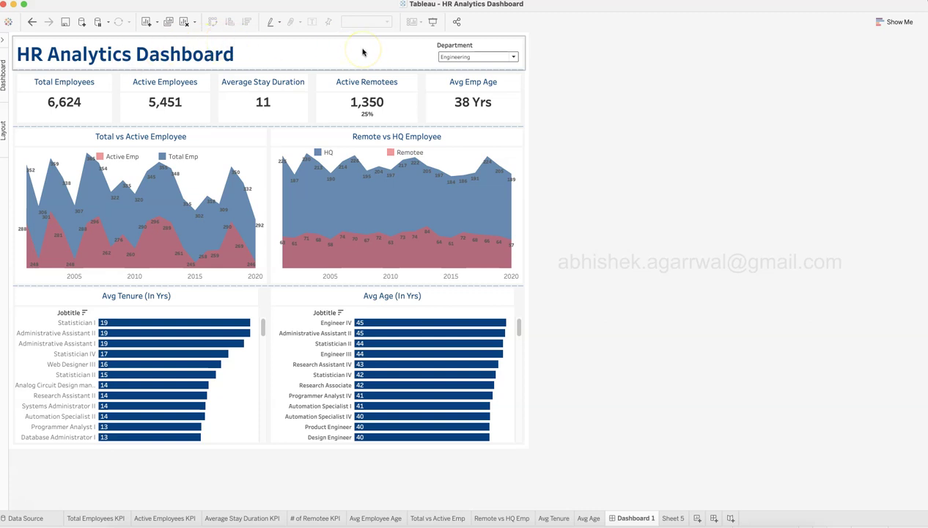
Step: Filter the dashboard by the Auditing, Accounting and Human Resources departments in turn
left_click(455, 57)
left_click(455, 57)
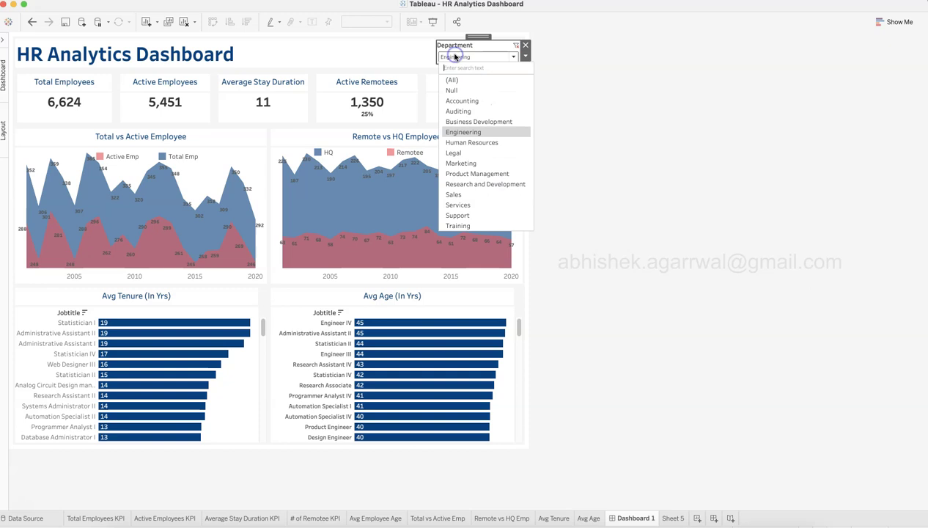
left_click(472, 112)
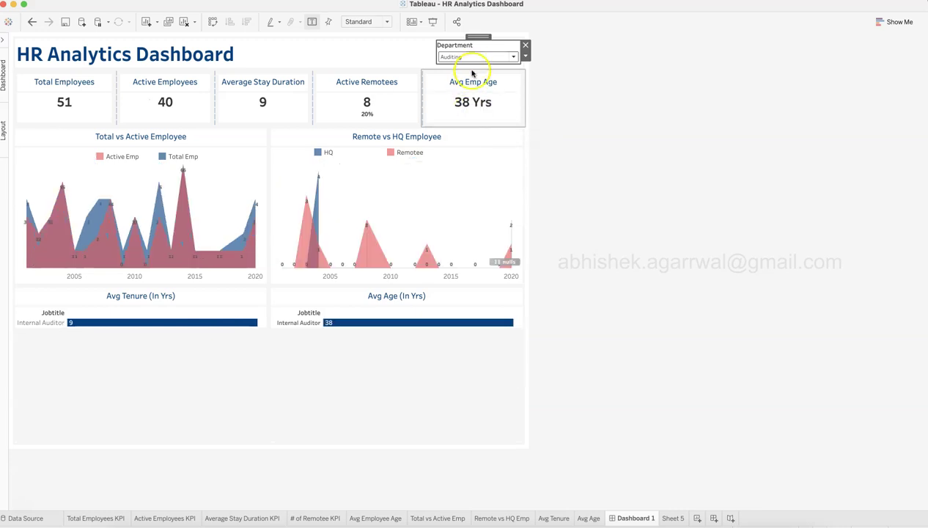
left_click(473, 57)
left_click(473, 101)
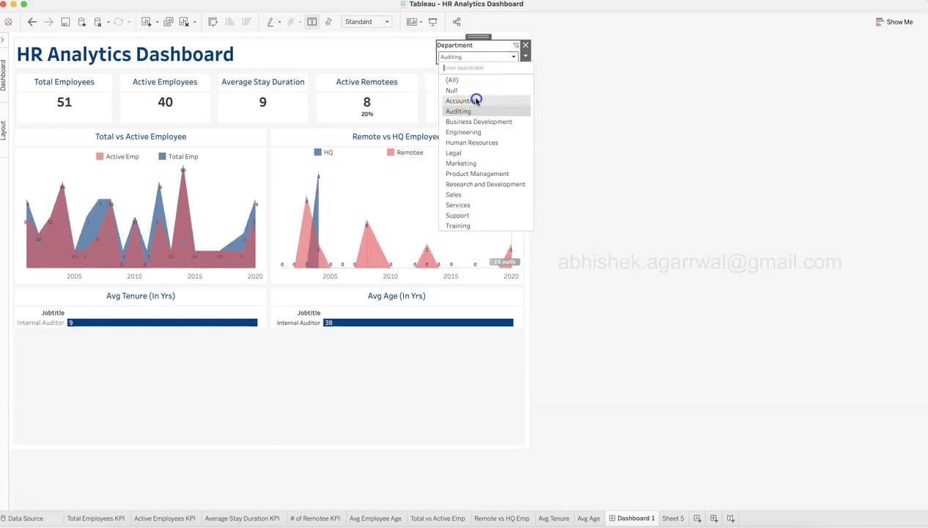
left_click(485, 58)
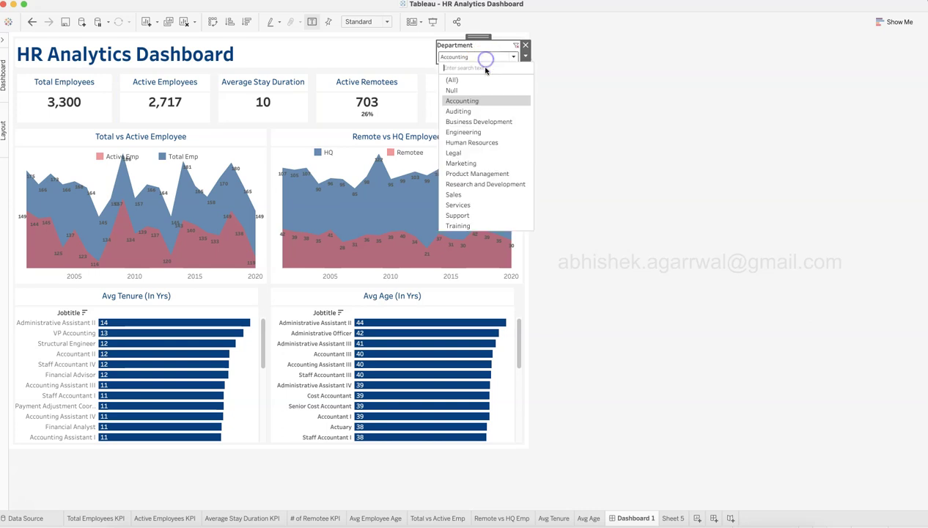
left_click(493, 143)
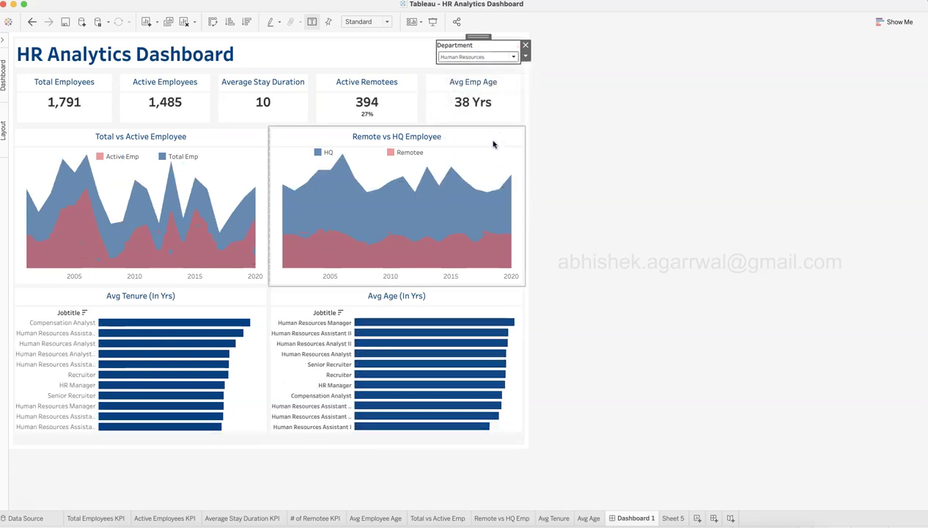
left_click(464, 60)
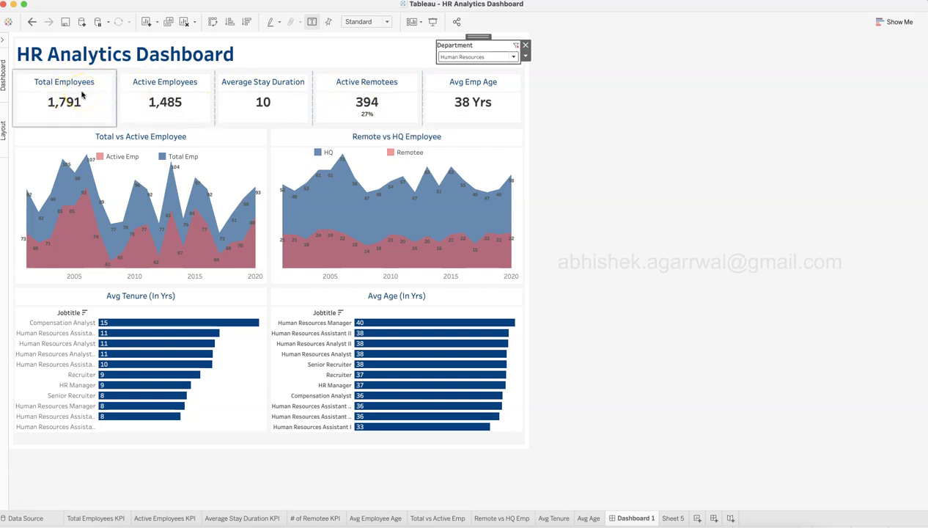
Step: Examine the KPI cards for total employees, active employees, average stay duration, active remotees and average employee age
left_click(96, 102)
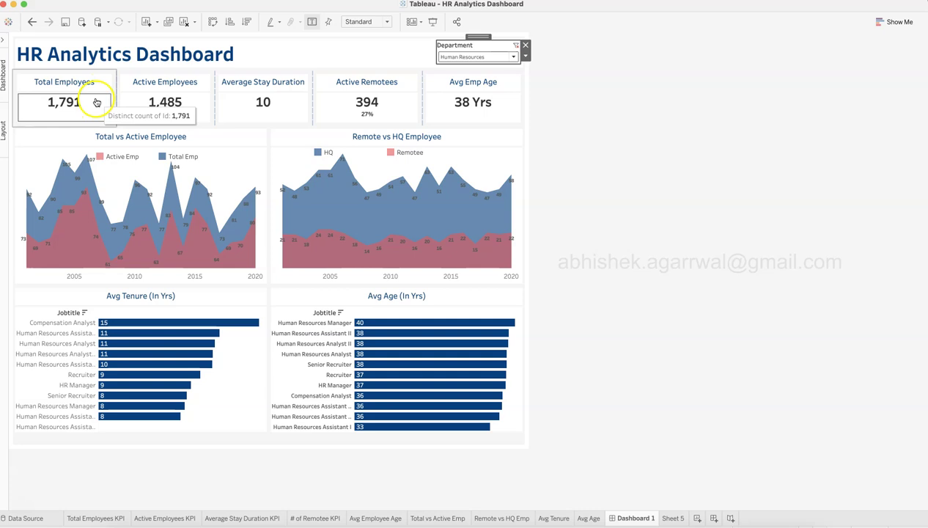
left_click(89, 89)
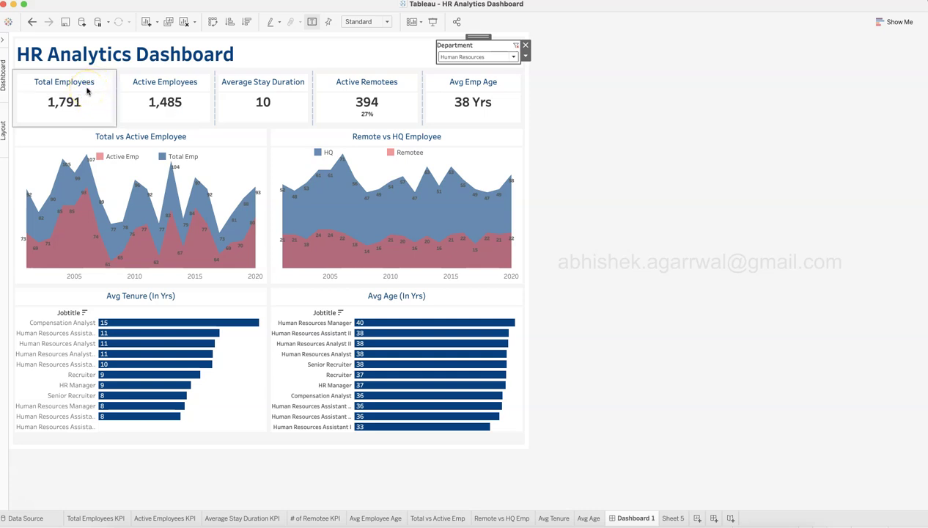
mouse_move(30, 263)
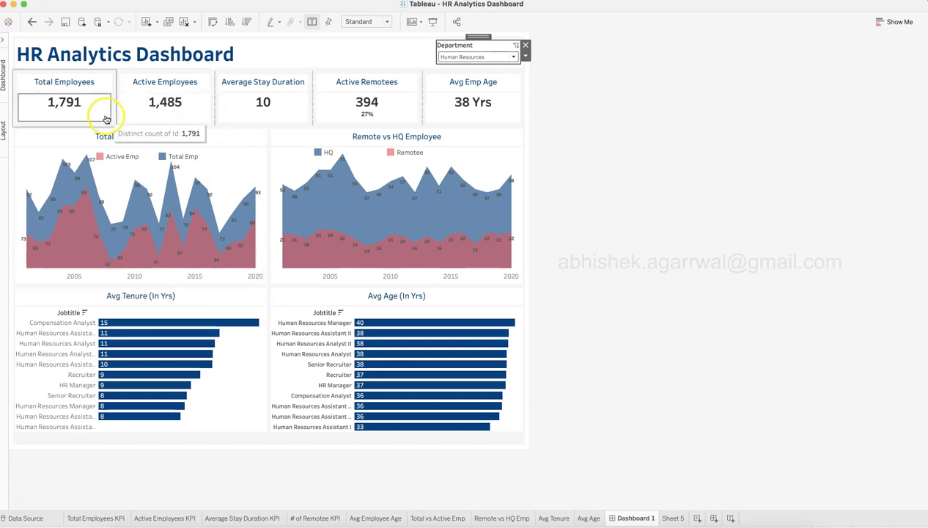
mouse_move(177, 101)
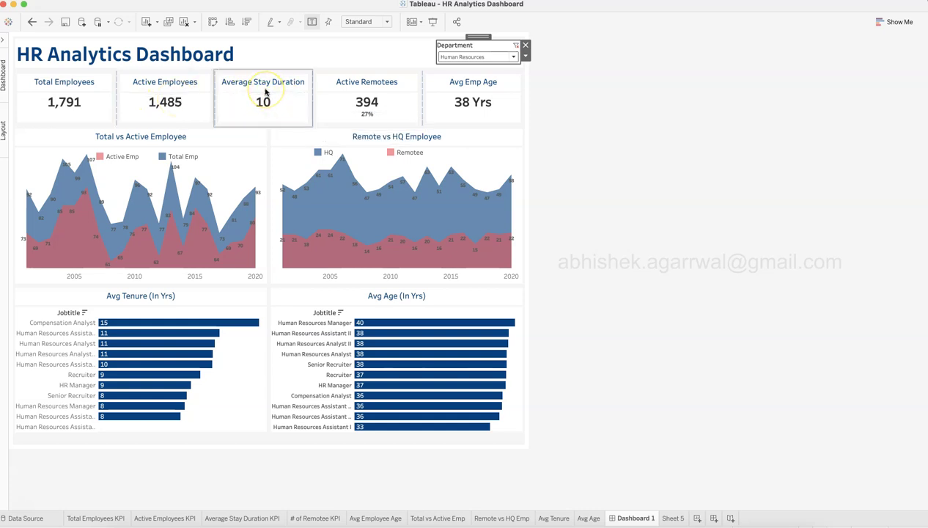
left_click(362, 93)
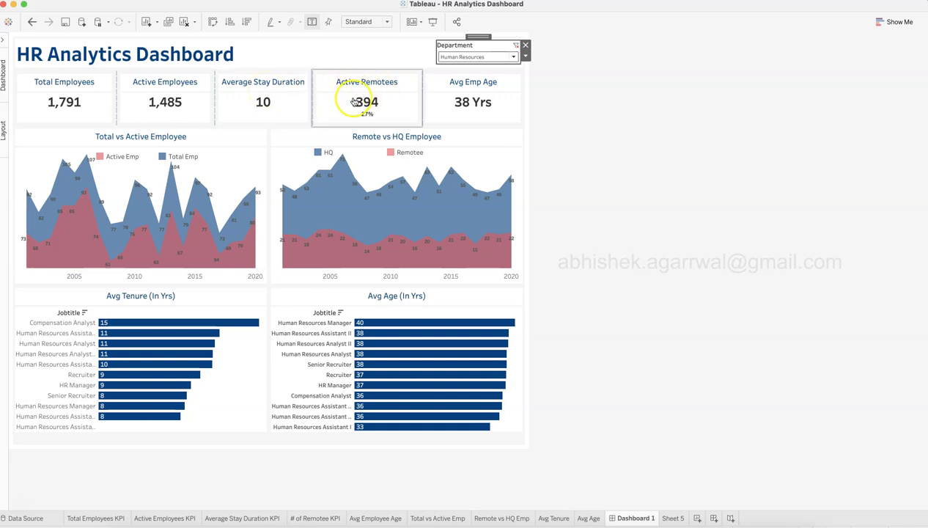
left_click(475, 86)
left_click(480, 105)
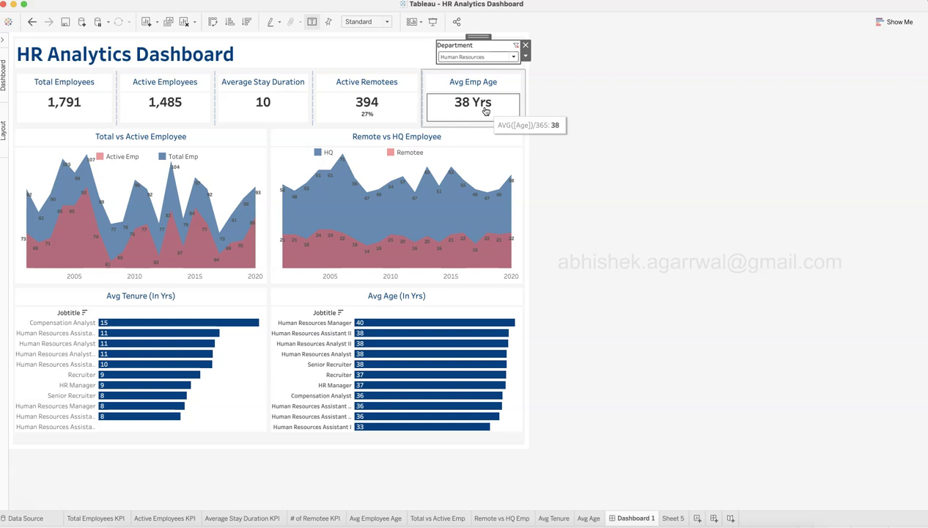
Step: Set the Department filter to Engineering and review the Active Remotees and Average Stay Duration cards
left_click(513, 56)
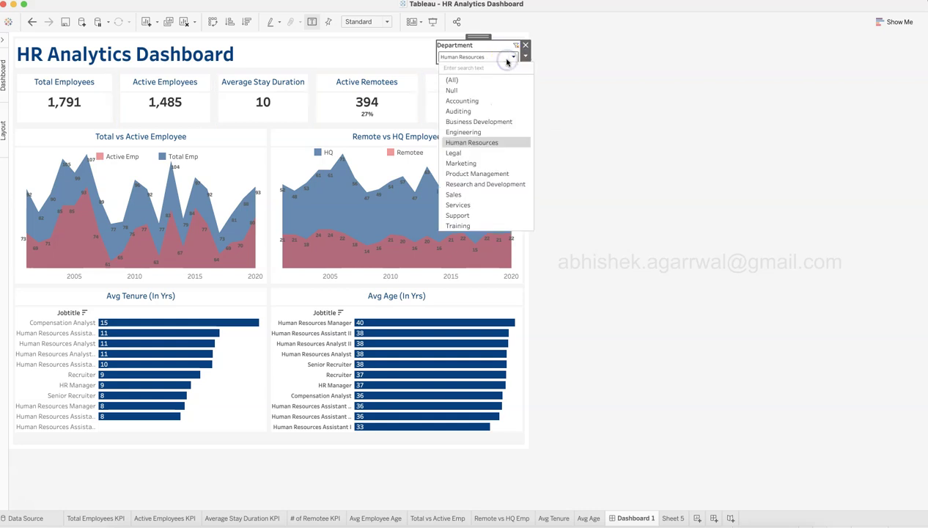
left_click(501, 131)
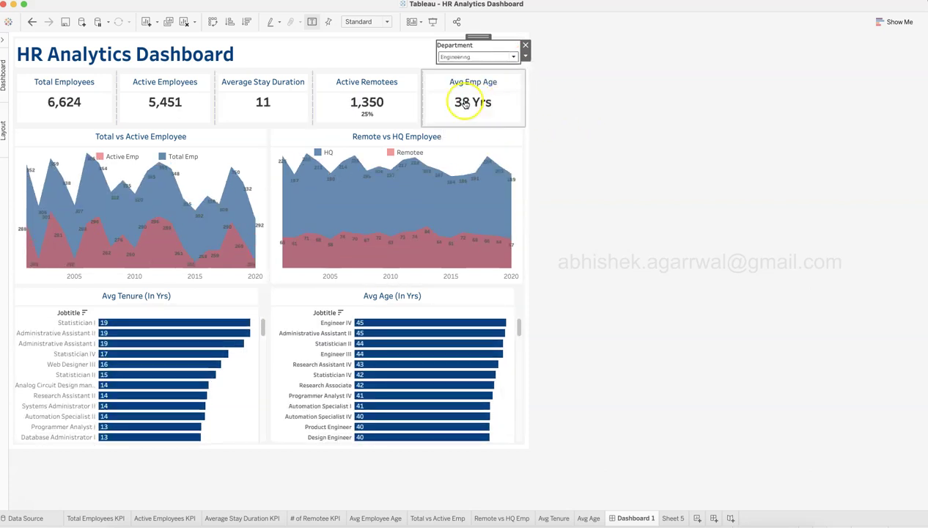
mouse_move(388, 101)
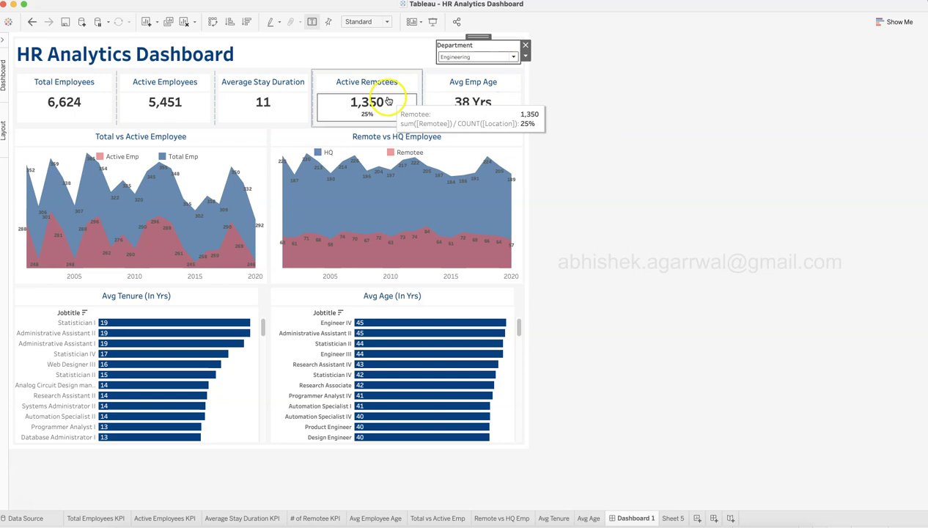
mouse_move(272, 108)
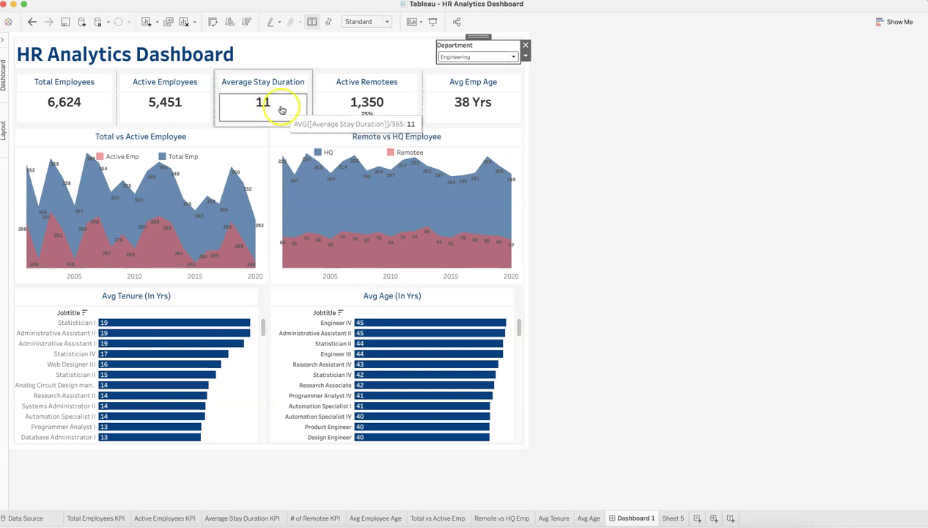
left_click(600, 154)
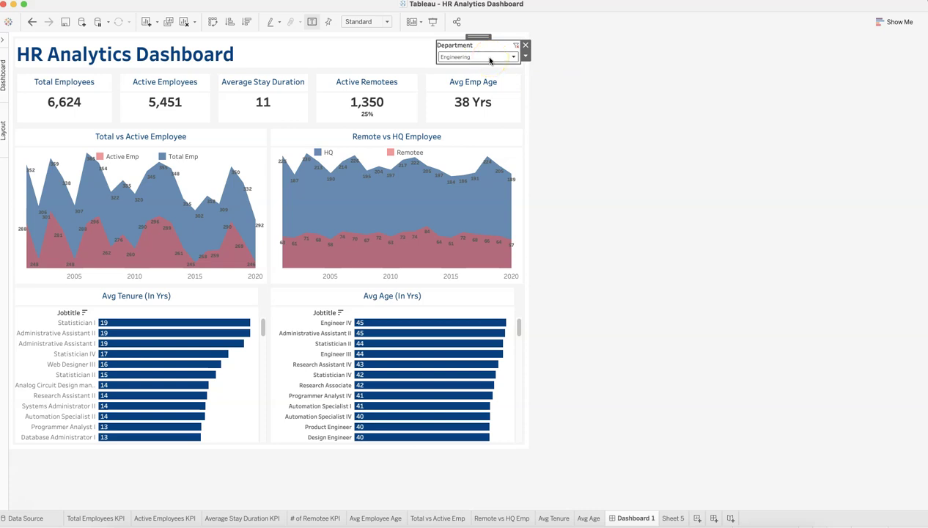
left_click(337, 99)
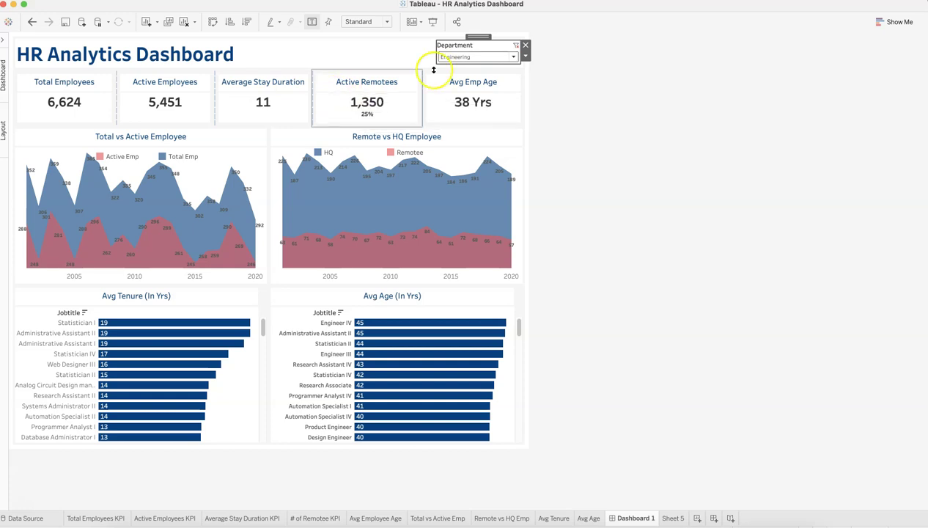
Step: Read the dashboard requirements on Sheet 5 and return to Dashboard 1 to inspect the Remote vs HQ Employee chart
left_click(676, 518)
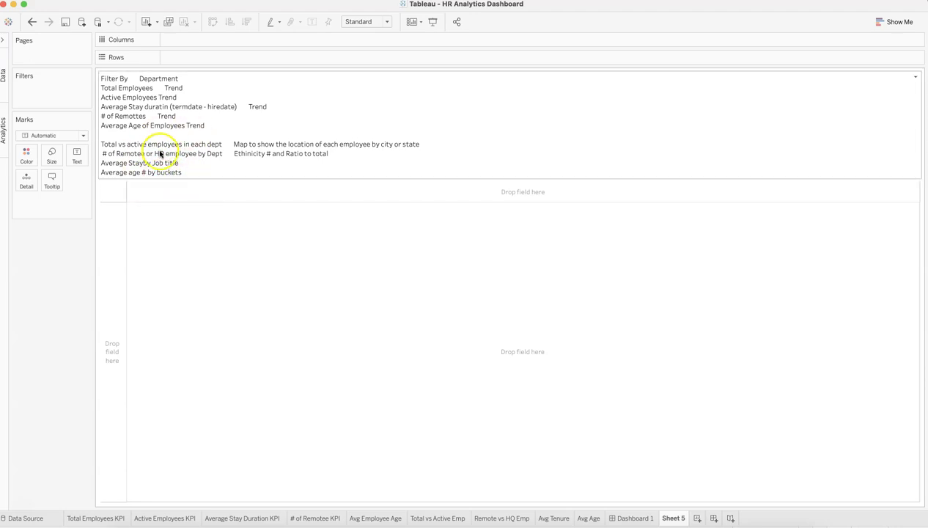
left_click(635, 517)
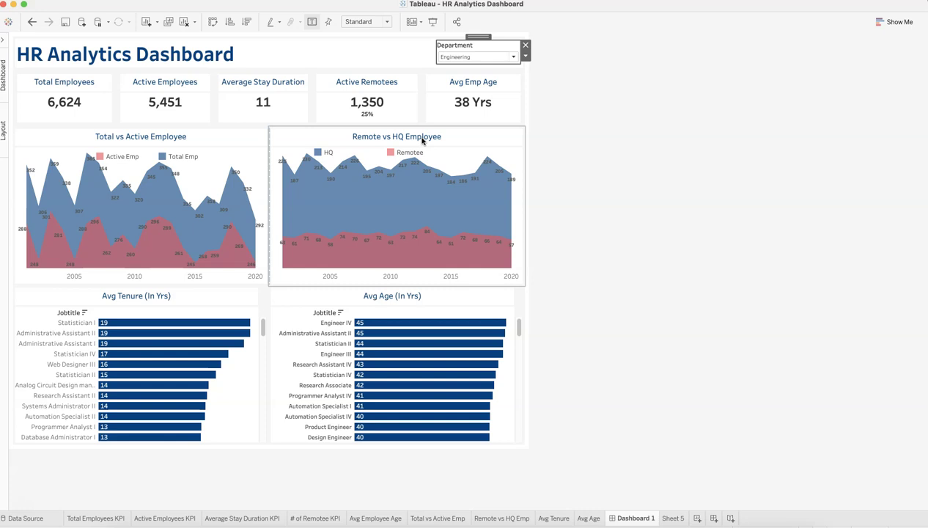
mouse_move(444, 181)
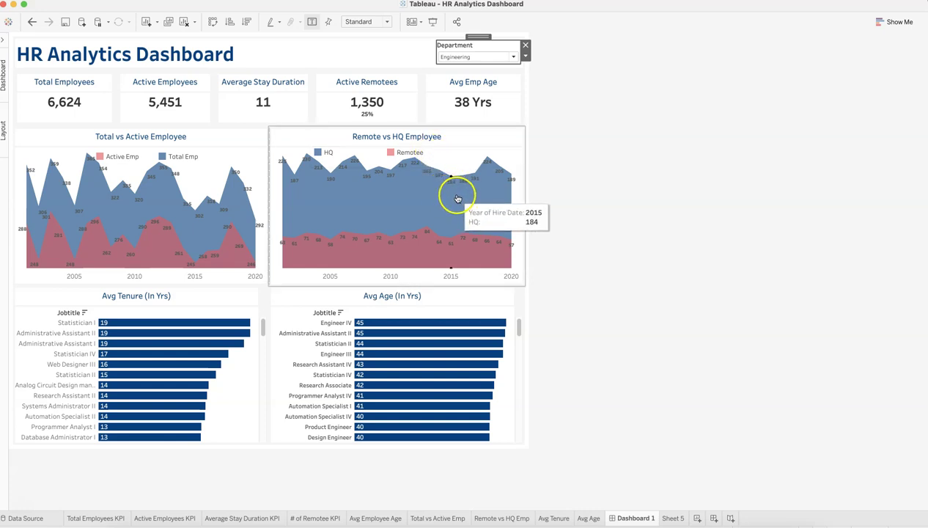
Step: Examine average tenure across all job titles in the Avg Tenure (In Yrs) chart and compare it with the Average Stay Duration card
left_click(213, 300)
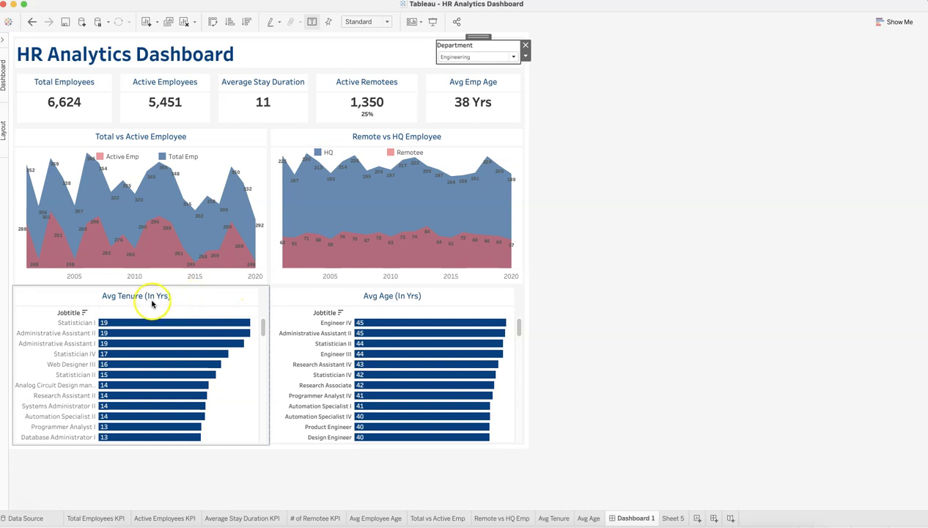
left_click(466, 84)
left_click(93, 248)
left_click(128, 304)
left_click(243, 76)
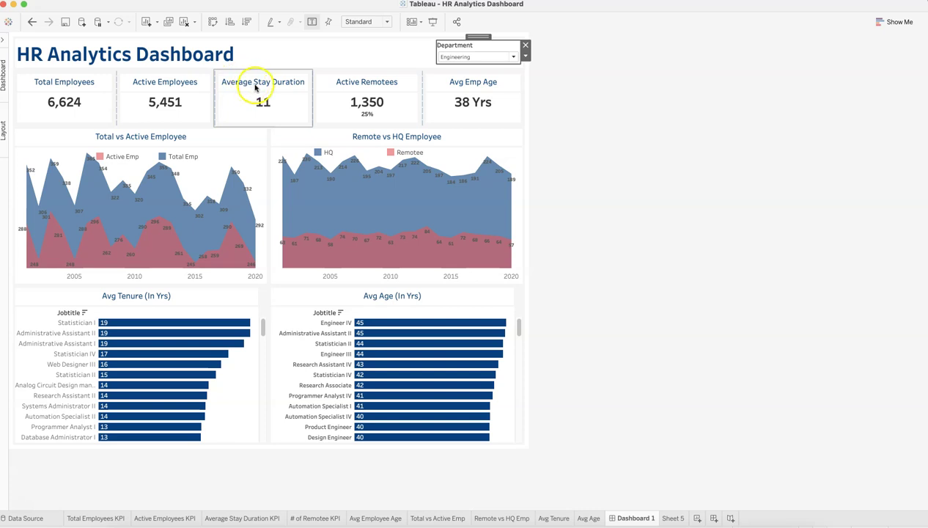
left_click(110, 341)
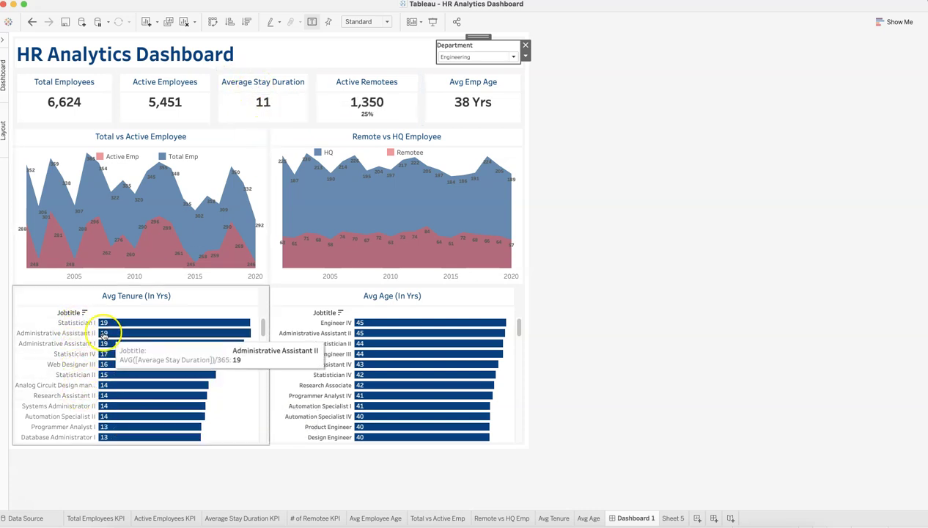
mouse_move(120, 334)
scroll(120, 334, "down", 15)
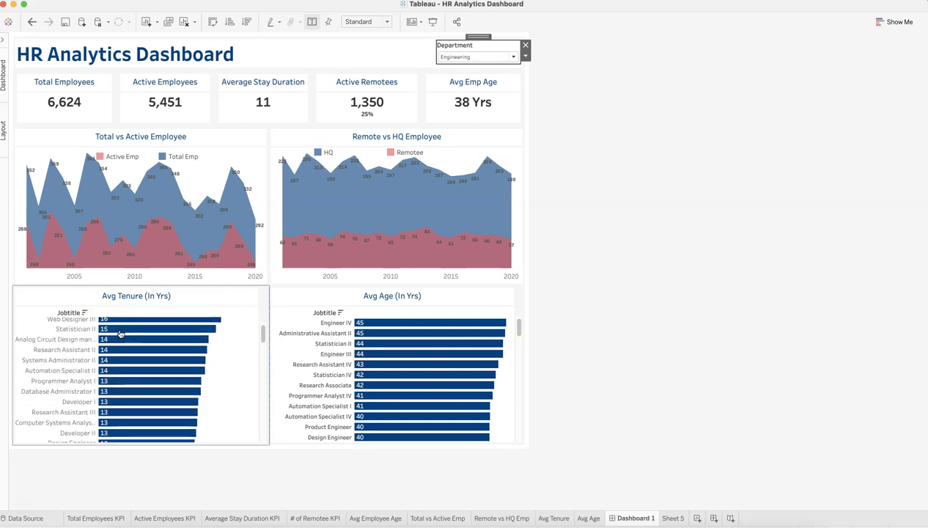
scroll(120, 334, "up", 3)
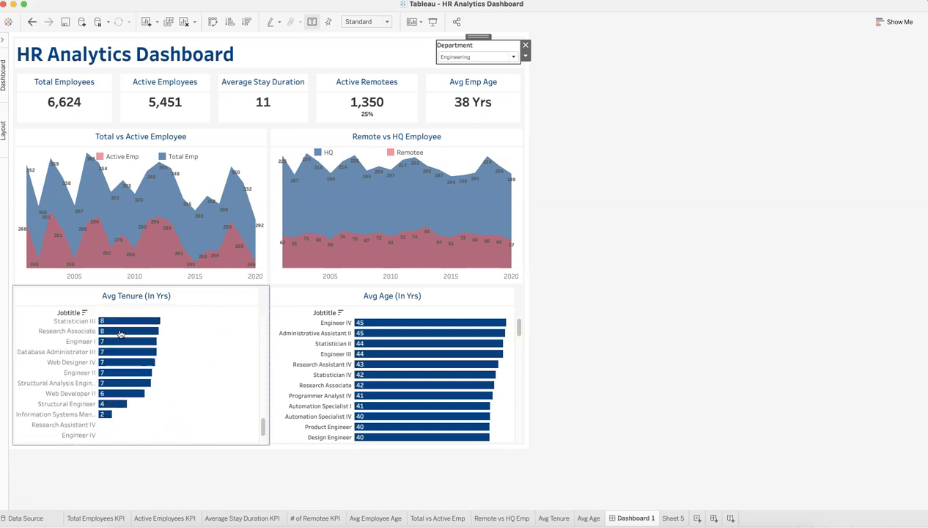
mouse_move(106, 416)
scroll(106, 417, "up", 10)
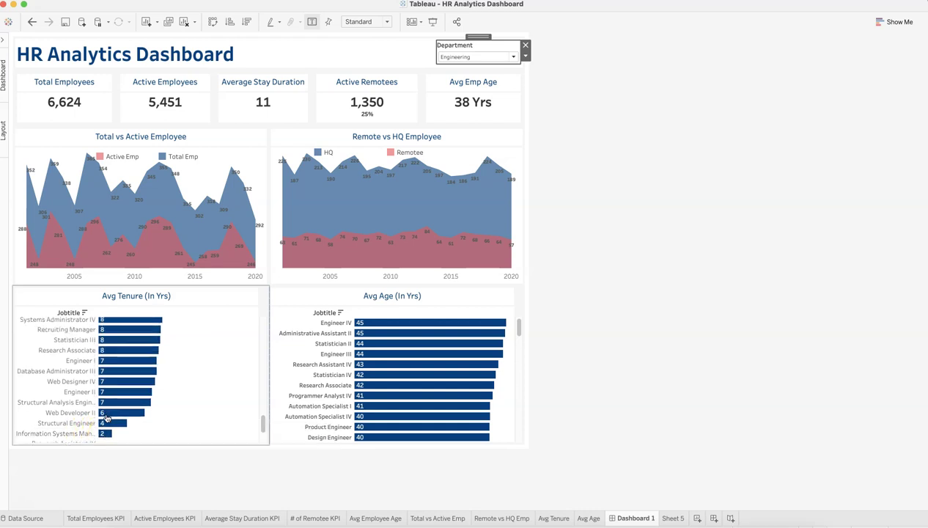
scroll(107, 416, "up", 10)
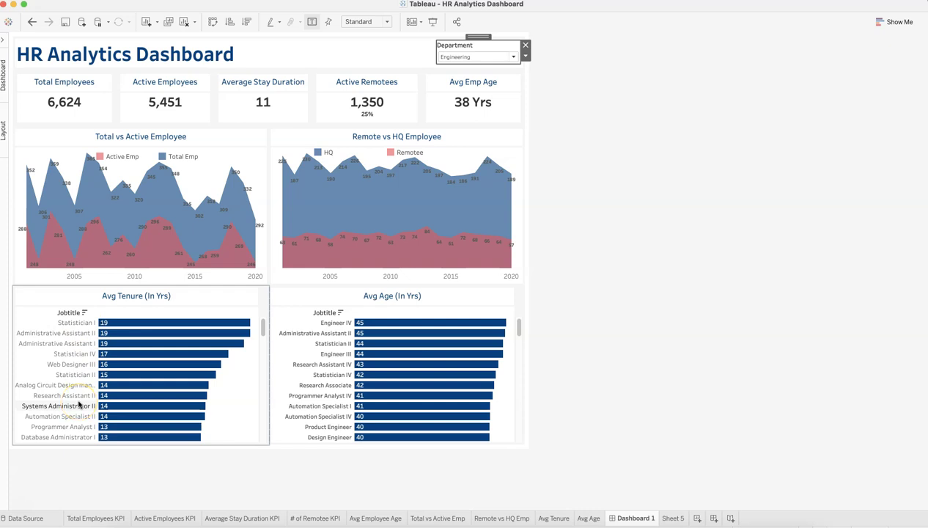
Step: Inspect the average age per job title in the Avg Age (In Yrs) chart
mouse_move(369, 352)
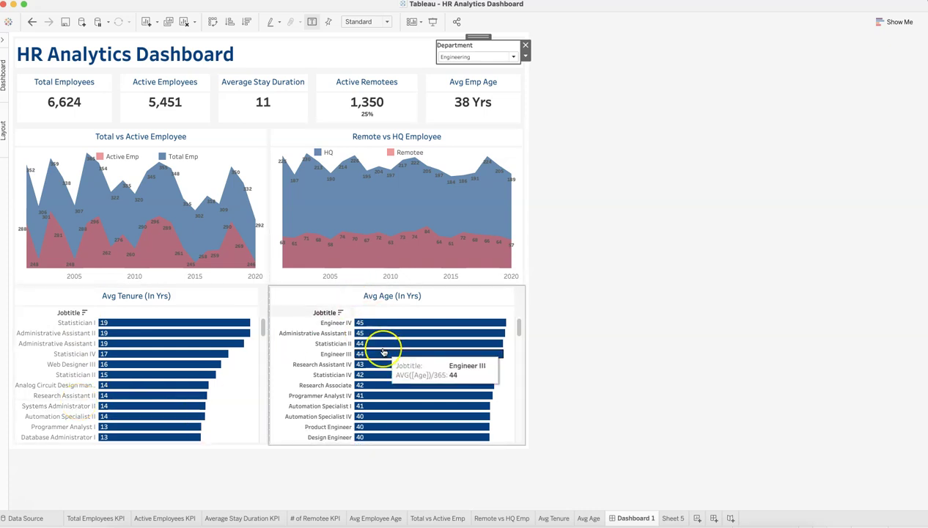
scroll(382, 352, "down", 3)
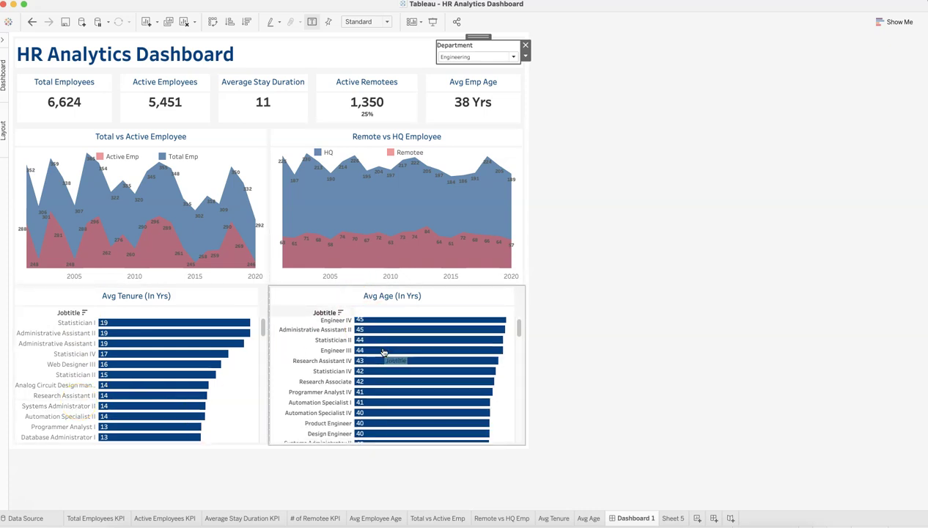
scroll(382, 352, "up", 3)
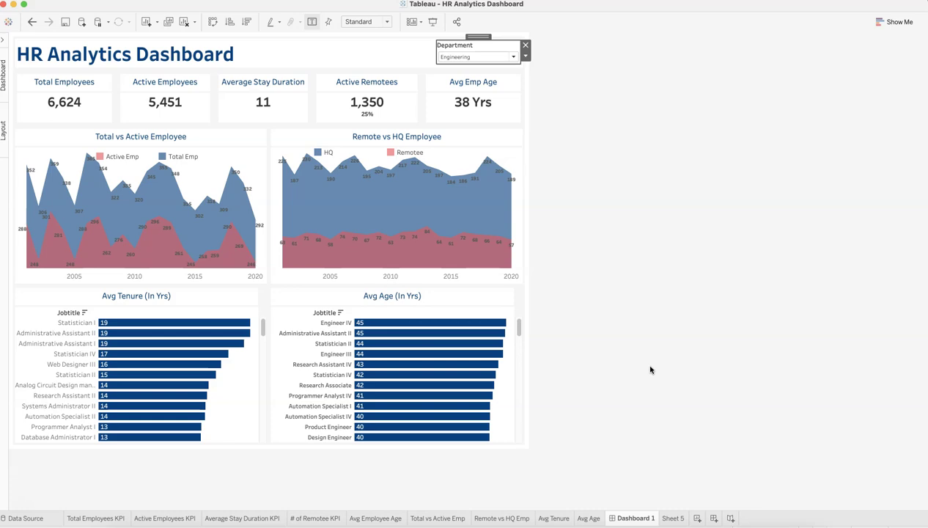
Step: Switch to the browser and review the project schedule of the #RWFD Real World Fake Data project on data.world
left_click(629, 368)
left_click(227, 525)
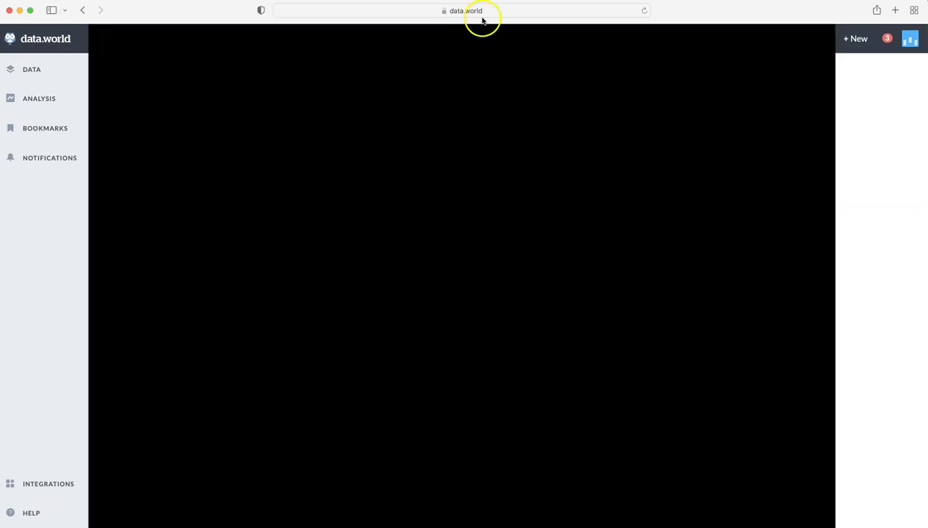
left_click(487, 10)
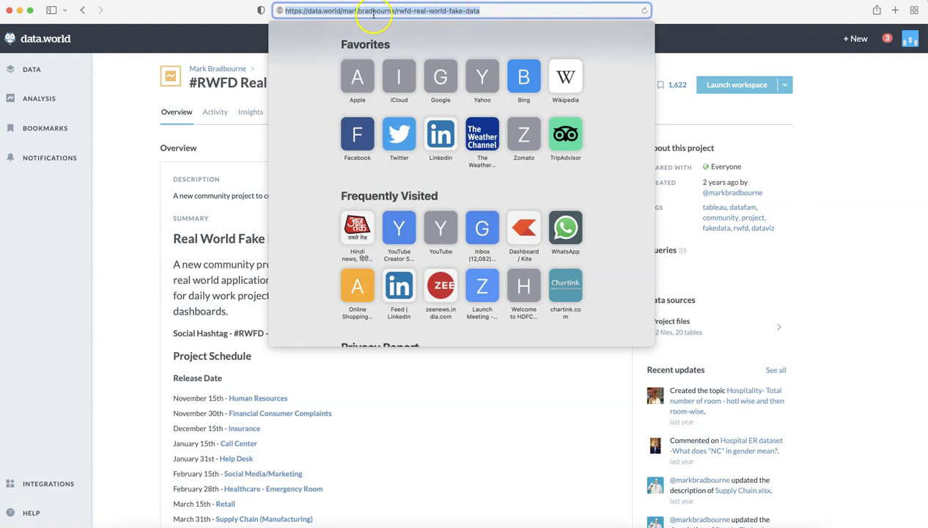
left_click(165, 286)
scroll(165, 287, "down", 3)
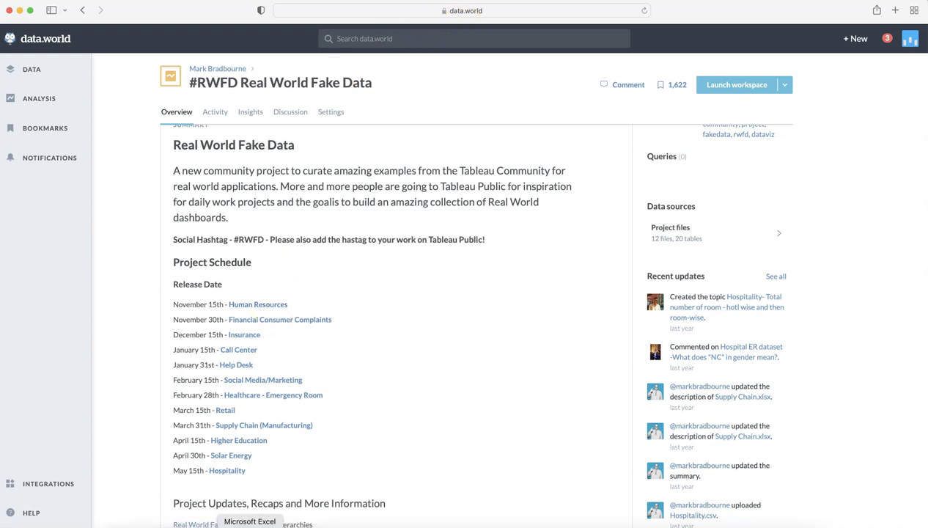
Step: Switch to Excel and review the Human Resources column headers one by one from id through location_state
left_click(249, 525)
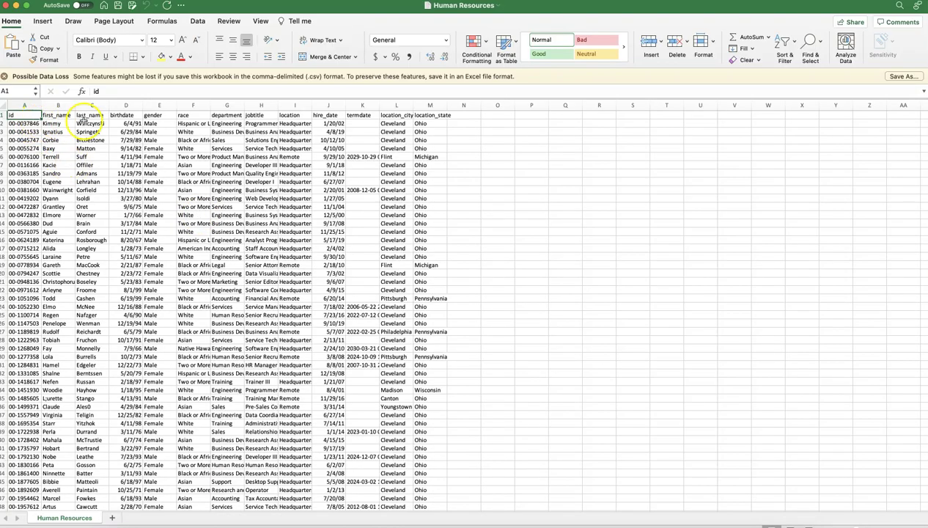
key("Right")
key("Right")
key("Right")
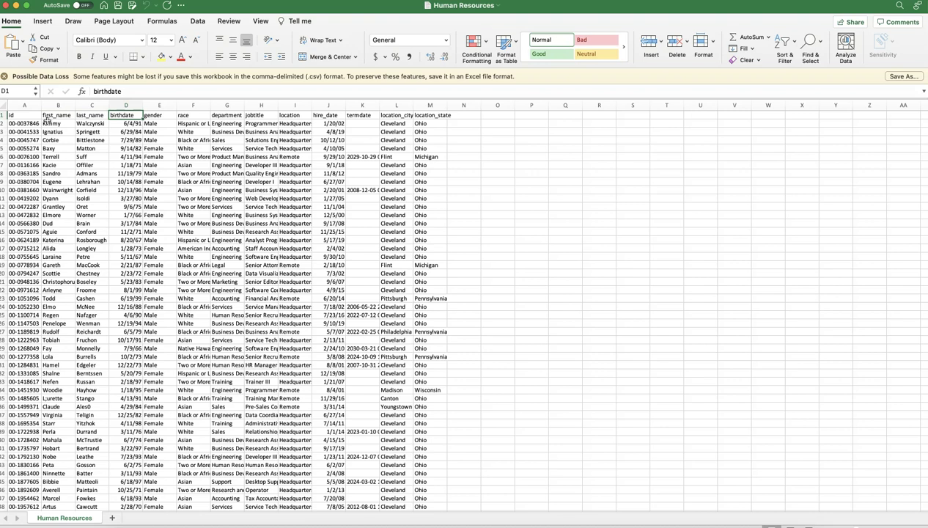
key("Right")
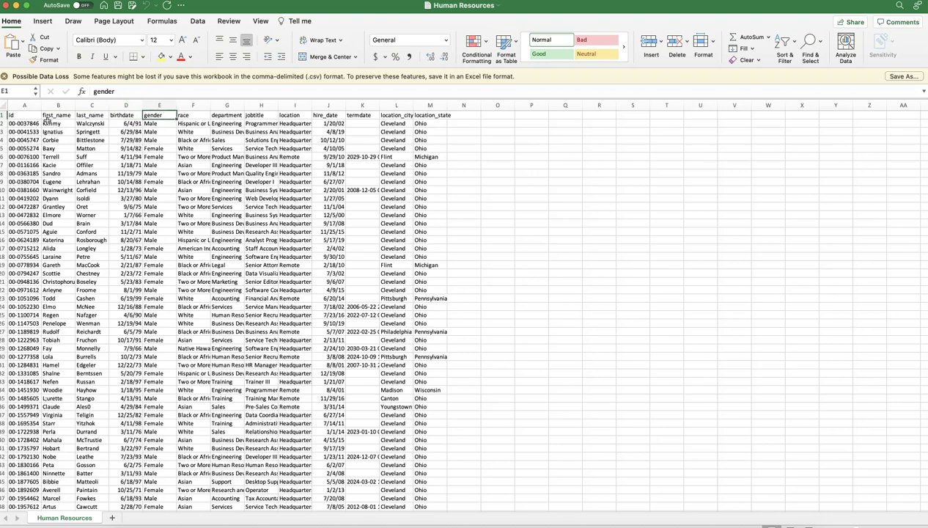
key("Right")
key("Right")
key("Right")
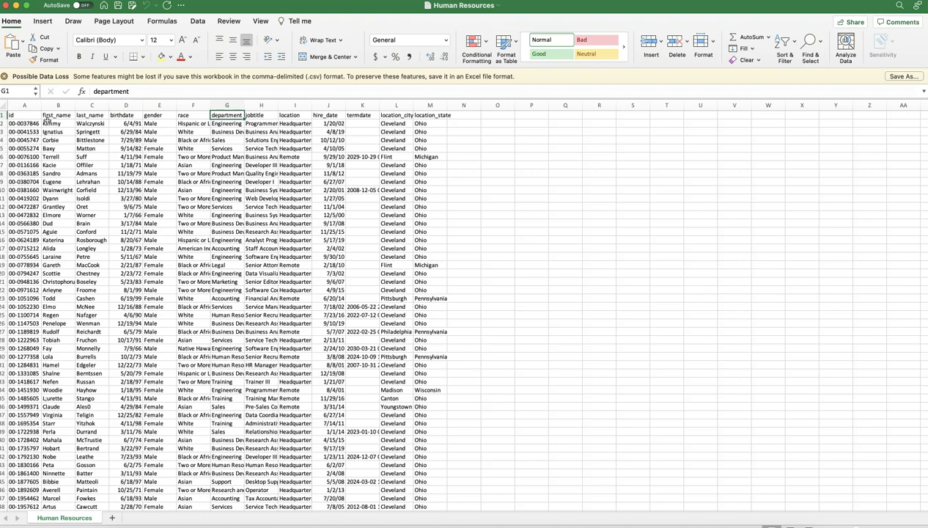
key("Right")
key("Right")
key("Right")
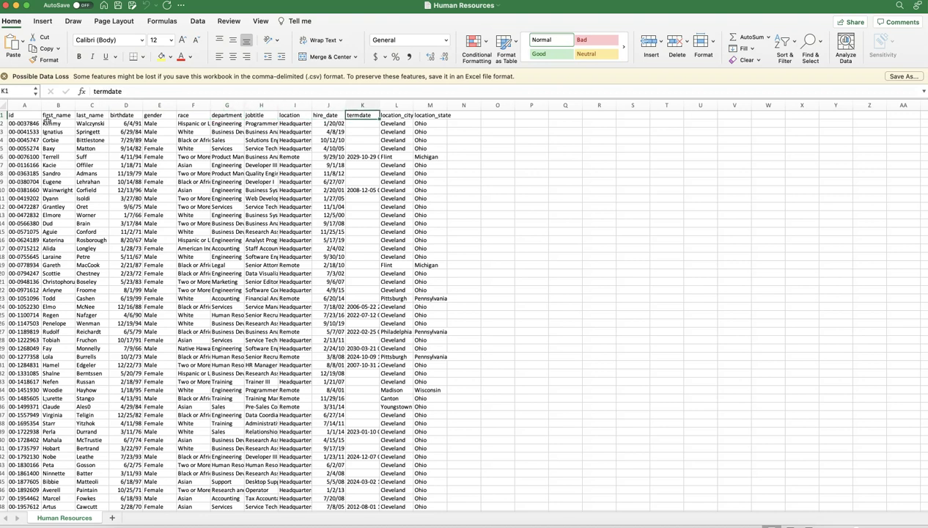
key("Right")
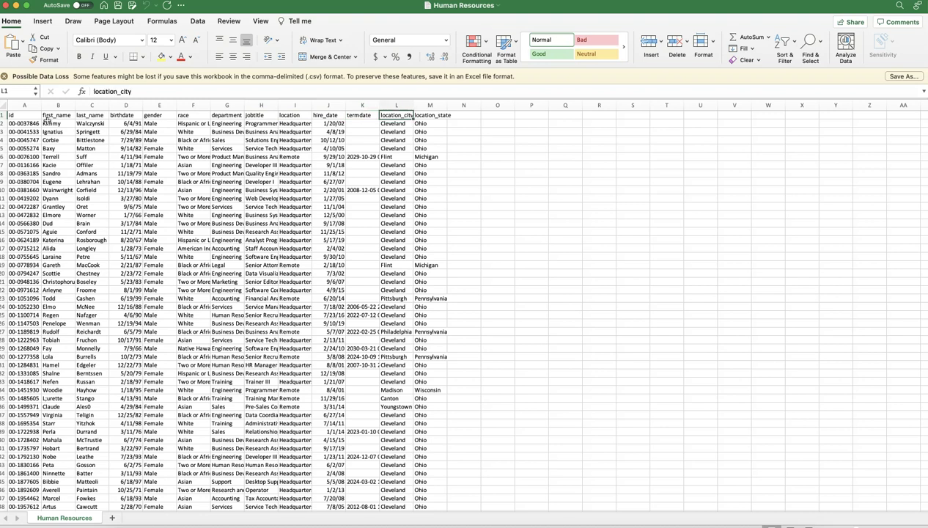
key("Right")
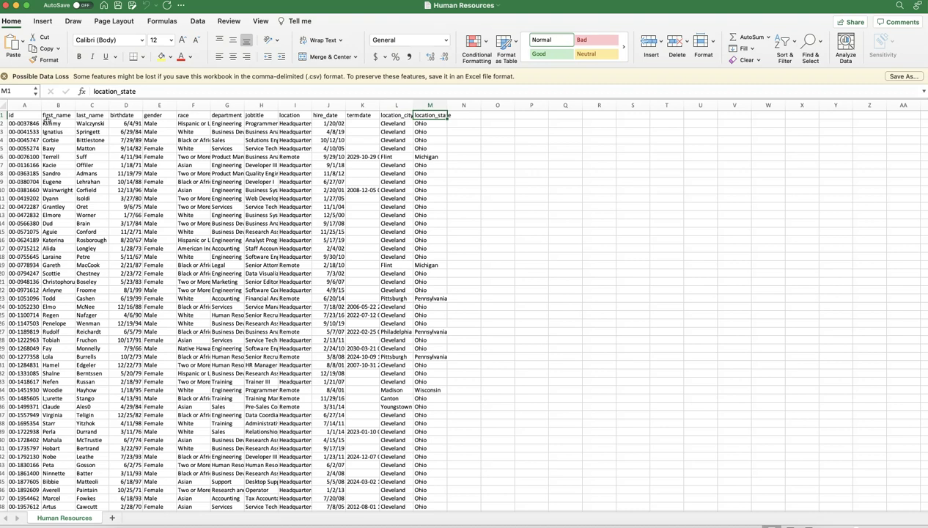
Step: Read the description and summary of the #RWFD Real World Fake Data project in the browser, and return to the Tableau dashboard
key("super+Tab")
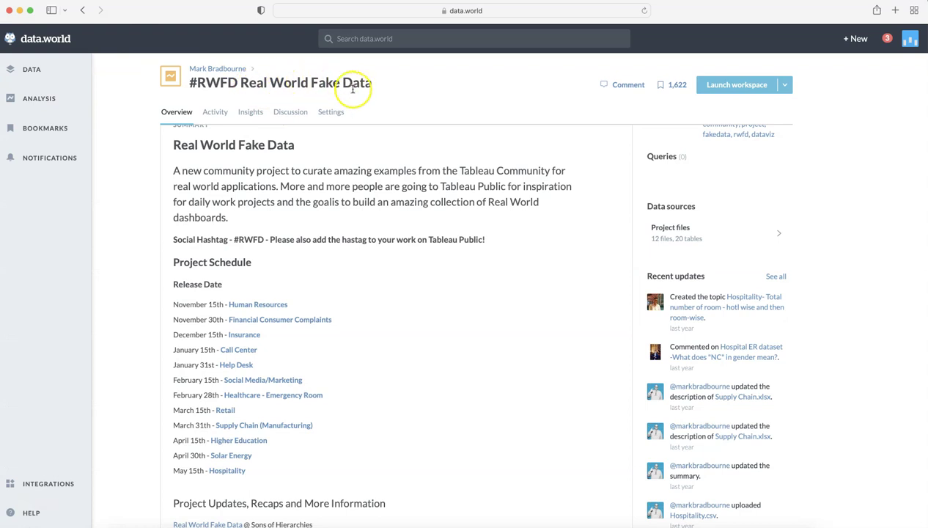
scroll(352, 220, "up", 3)
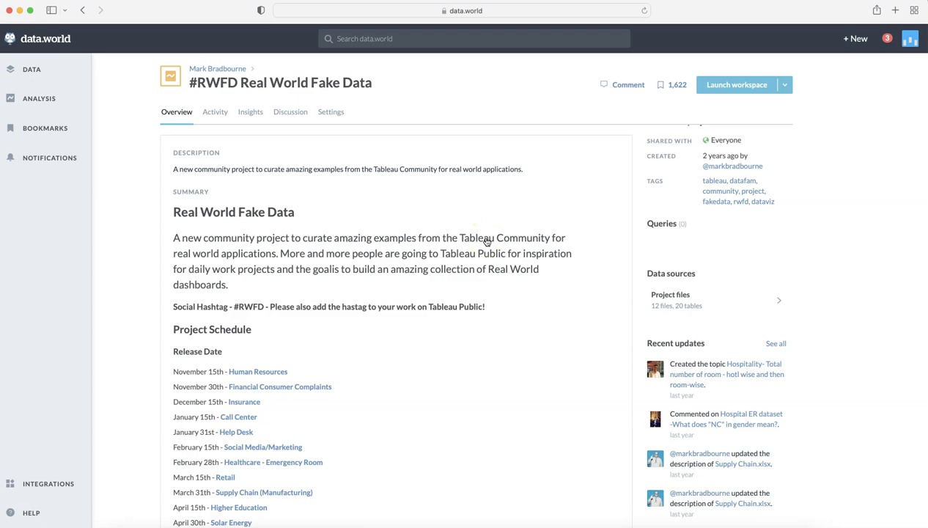
key("super+Tab")
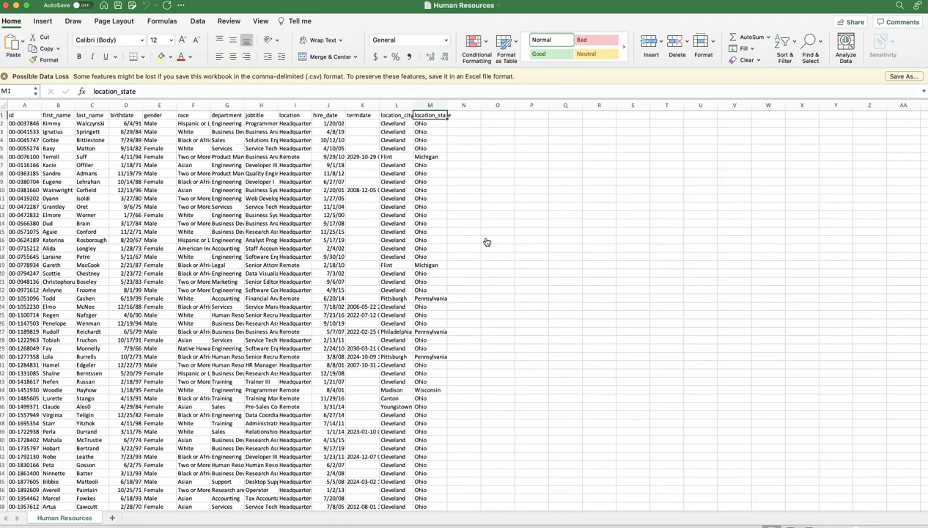
key("super+Tab")
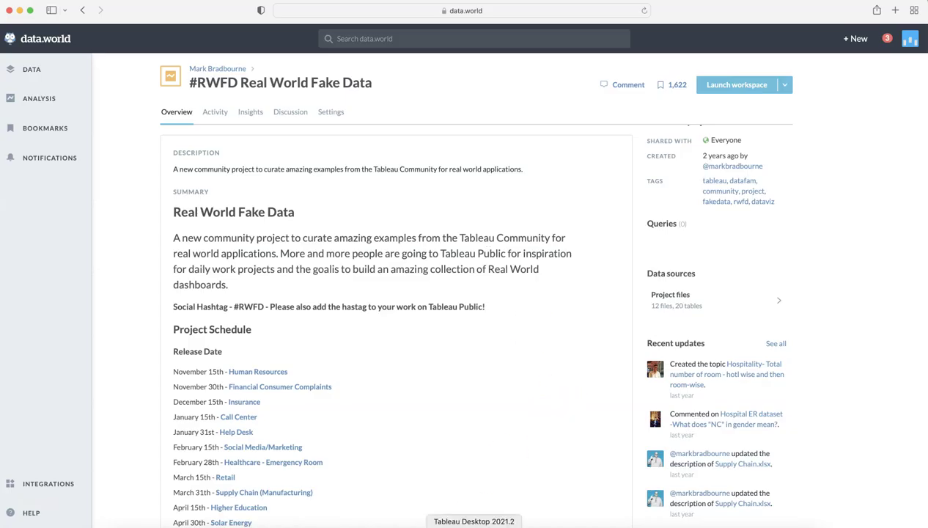
left_click(473, 526)
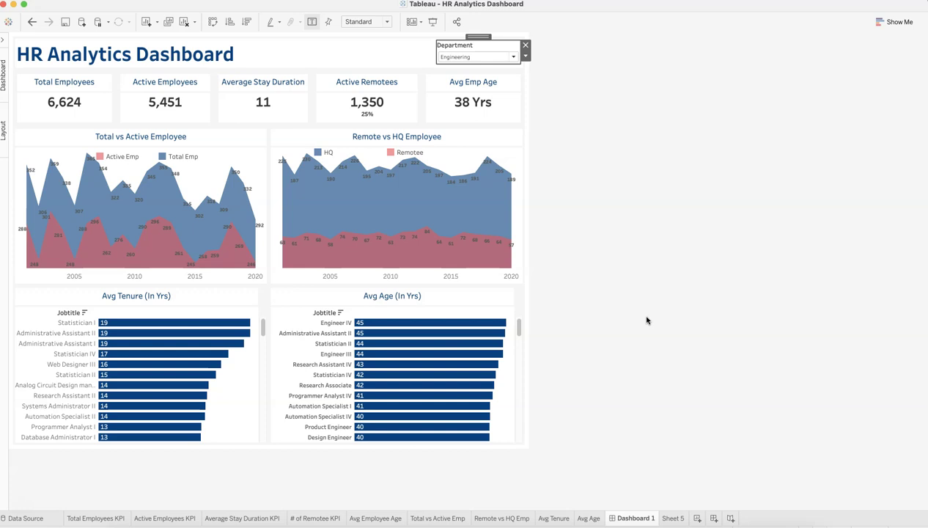
Step: Switch to Excel and inspect the gender, race, location_city and location_state columns, finishing on the id header in A1
left_click(249, 516)
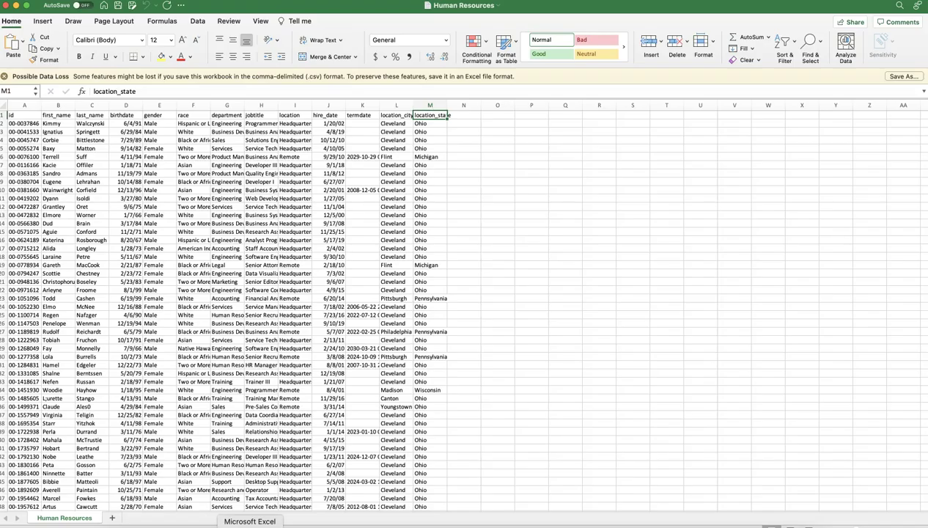
left_click(159, 105)
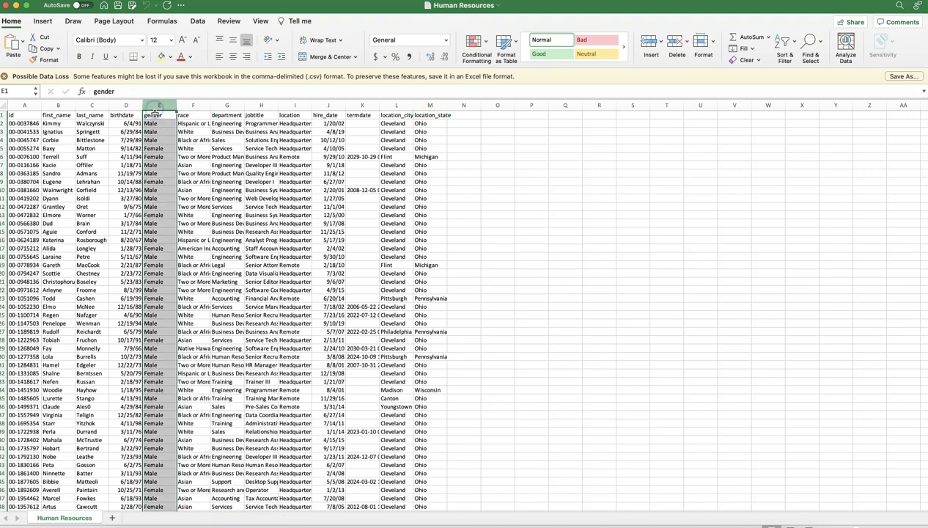
left_click(196, 106)
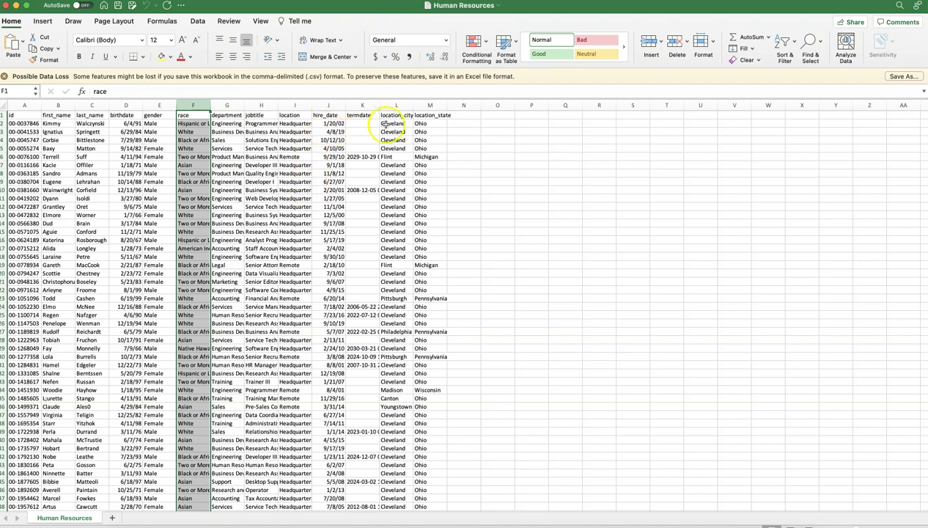
left_click_drag(396, 106, 416, 124)
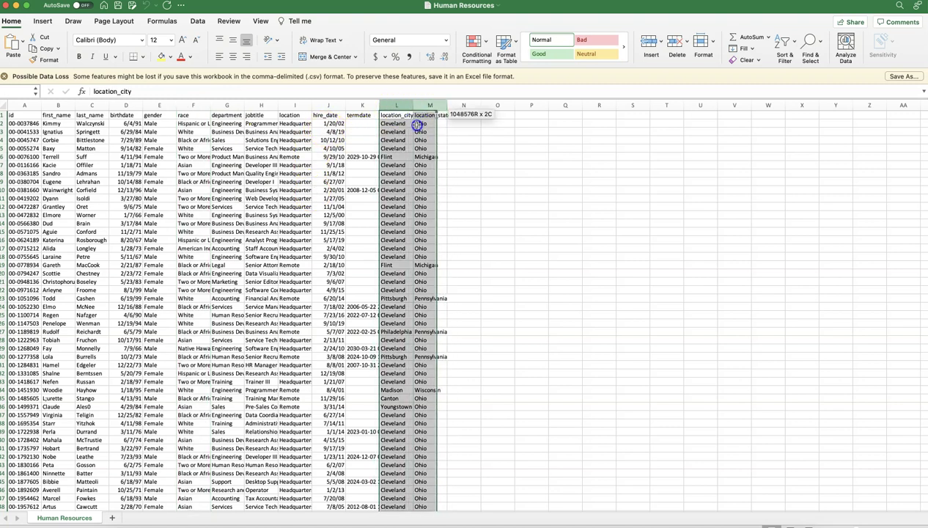
left_click(416, 125)
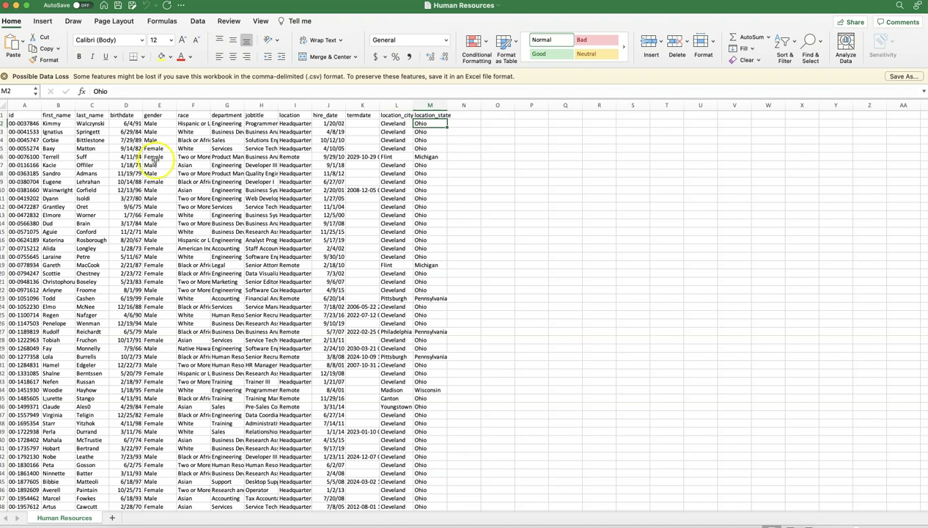
left_click(26, 123)
left_click(29, 116)
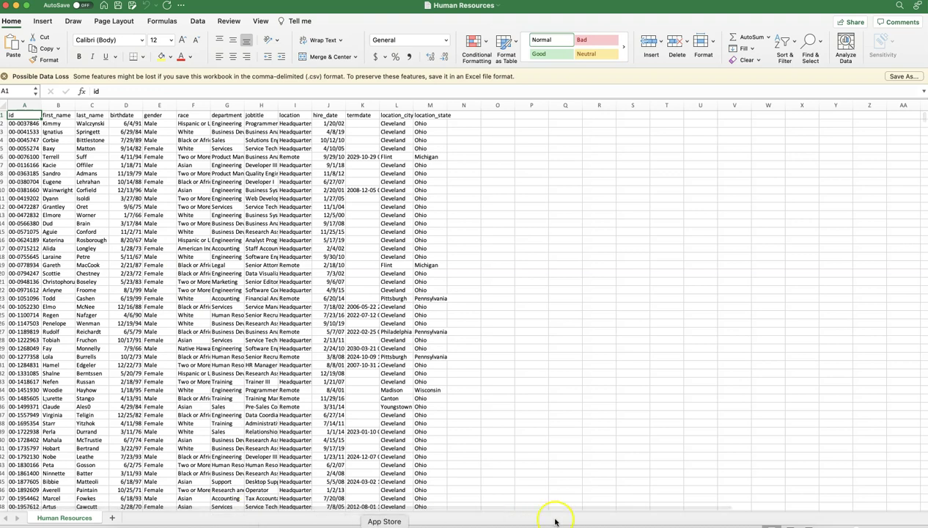
Step: Return to Tableau, deselect the Department filter object and look over the charts on the HR Analytics Dashboard
key("super+Tab")
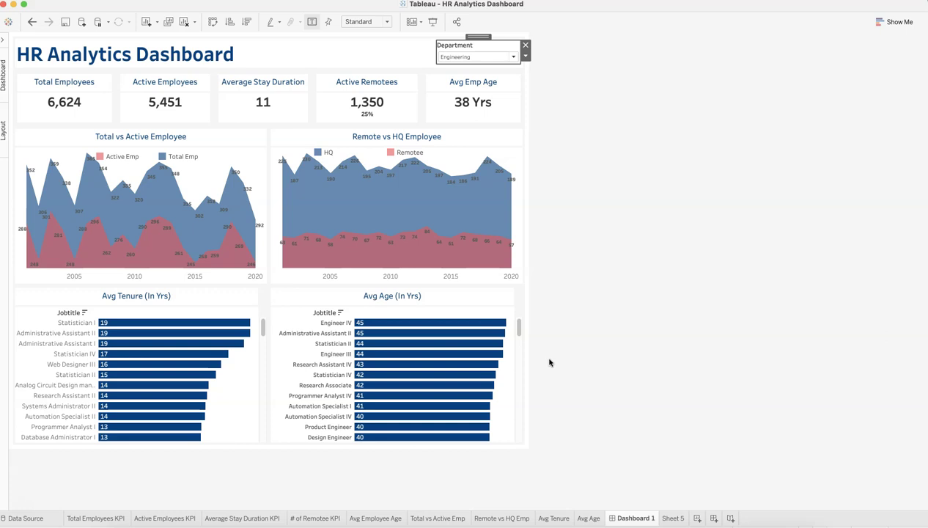
left_click(549, 362)
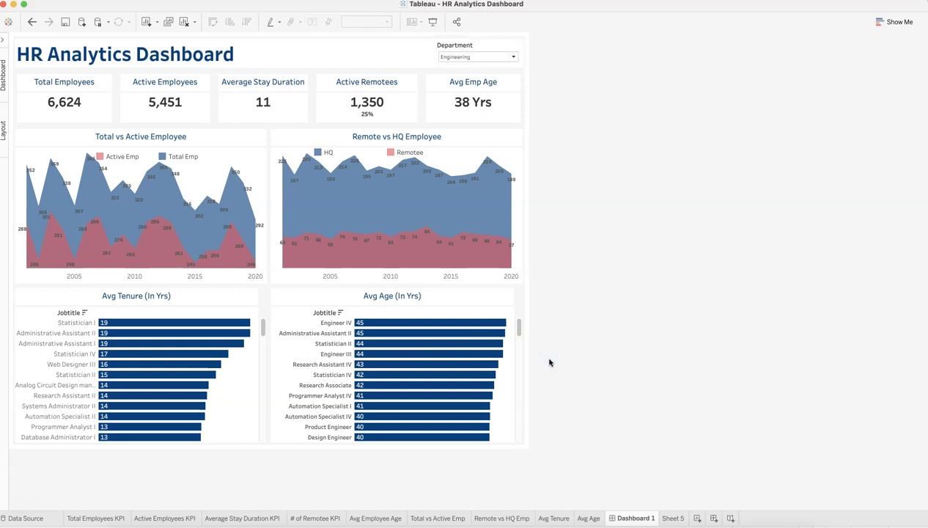
left_click(419, 369)
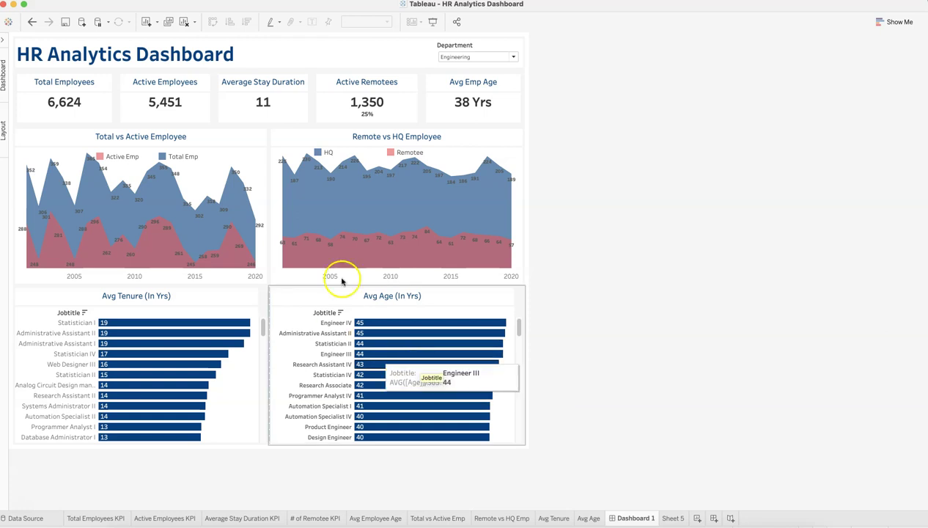
left_click(422, 306)
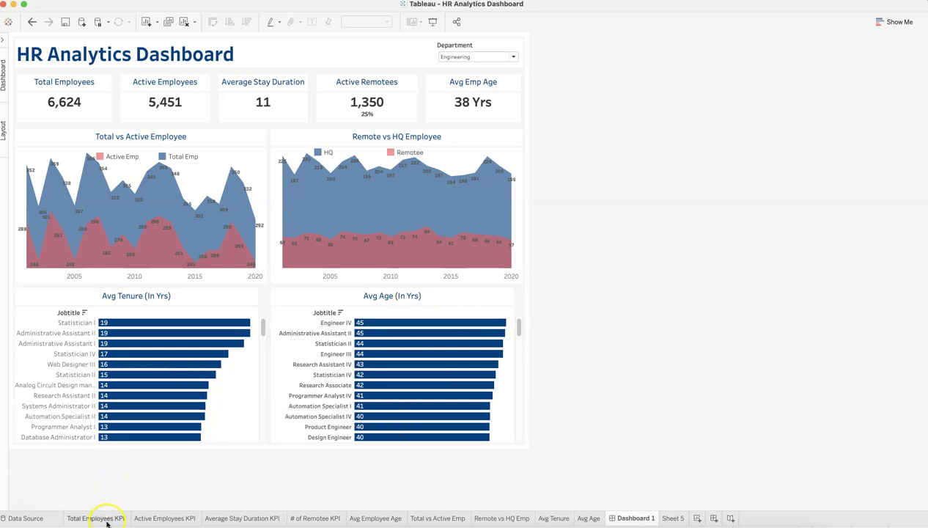
Step: Open the Total Employees KPI sheet with its data fields shown and inspect the excluded year in the YEAR(Hire Date) filter
mouse_move(107, 523)
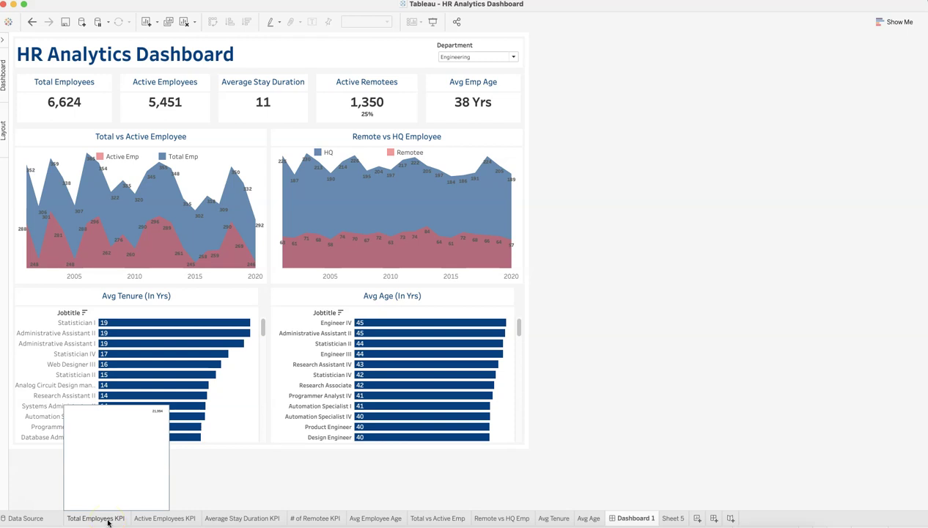
left_click(107, 520)
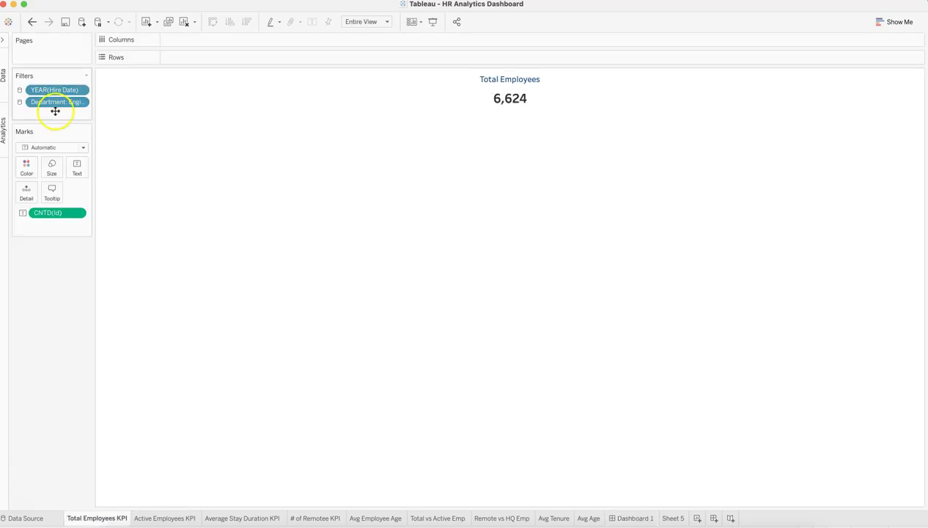
left_click(5, 40)
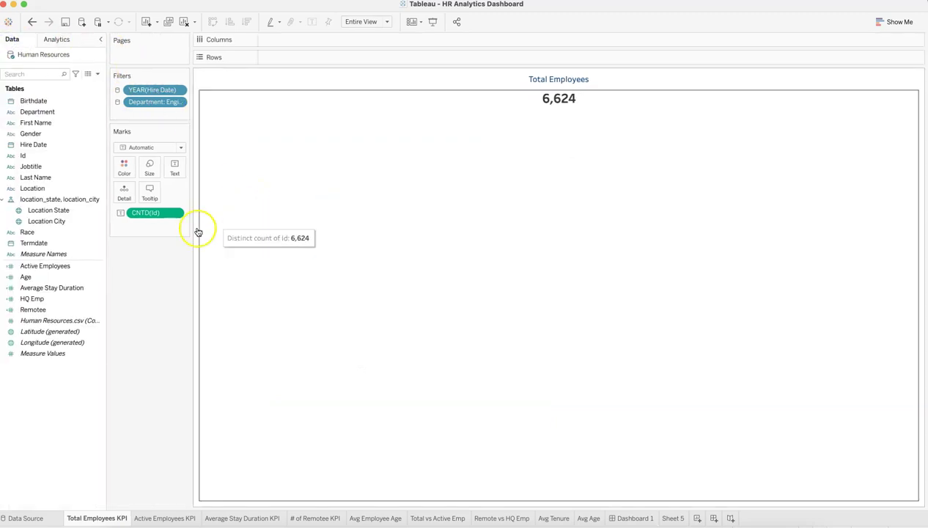
left_click(178, 90)
left_click(178, 101)
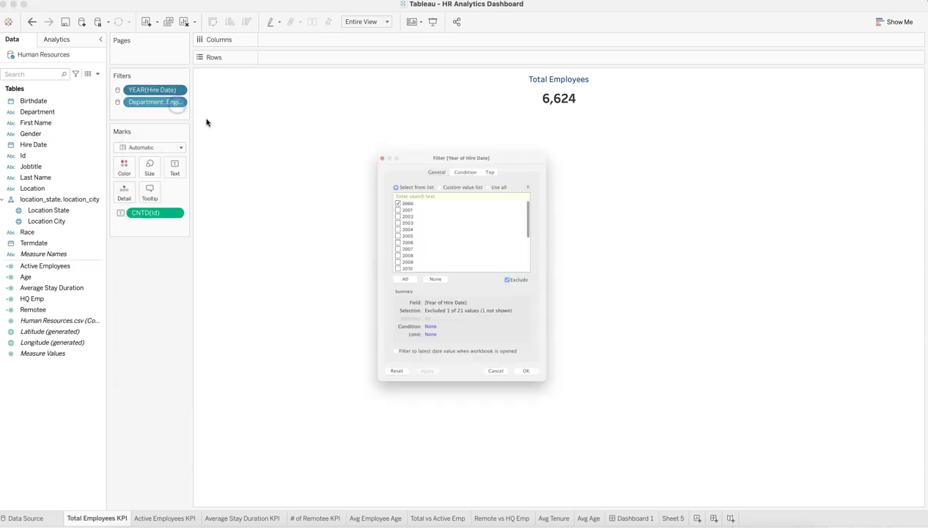
left_click(382, 176)
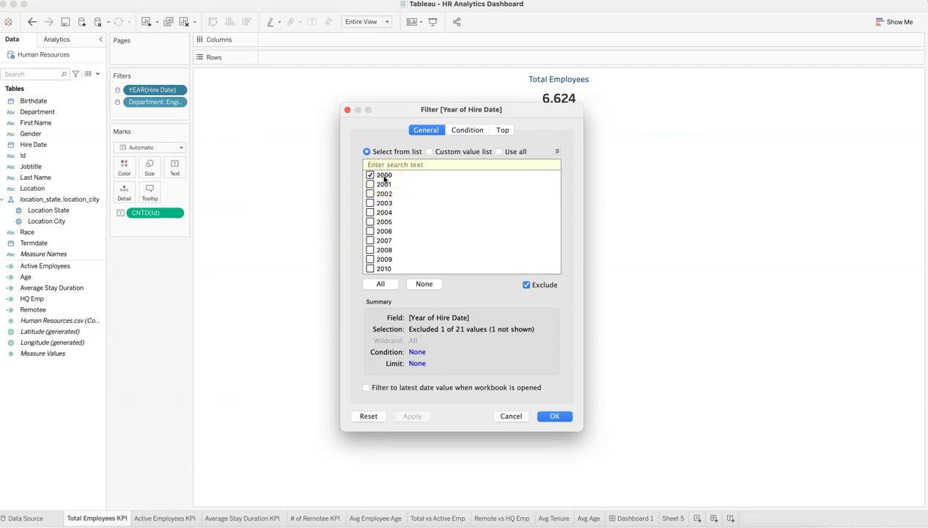
left_click(510, 416)
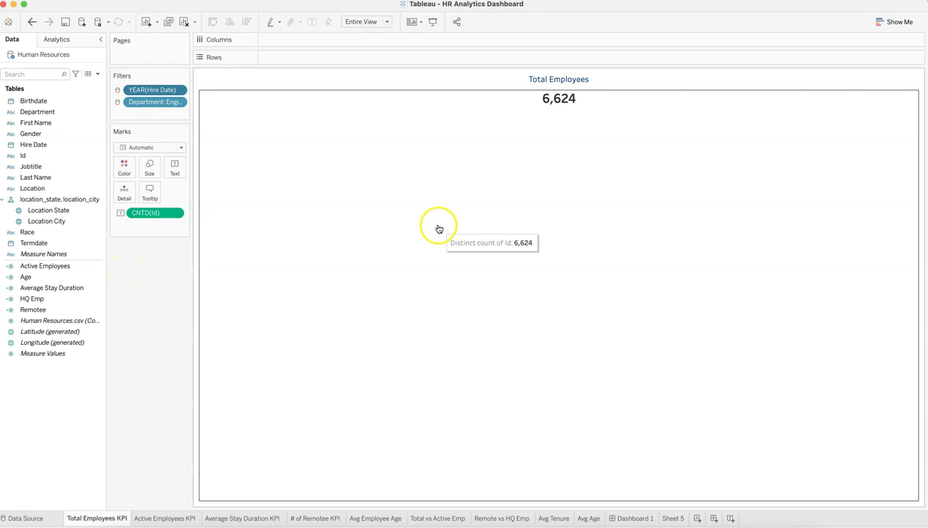
Step: Inspect the font and custom text colour's hex code of the Total Employees title, leaving the title unchanged
double_click(546, 82)
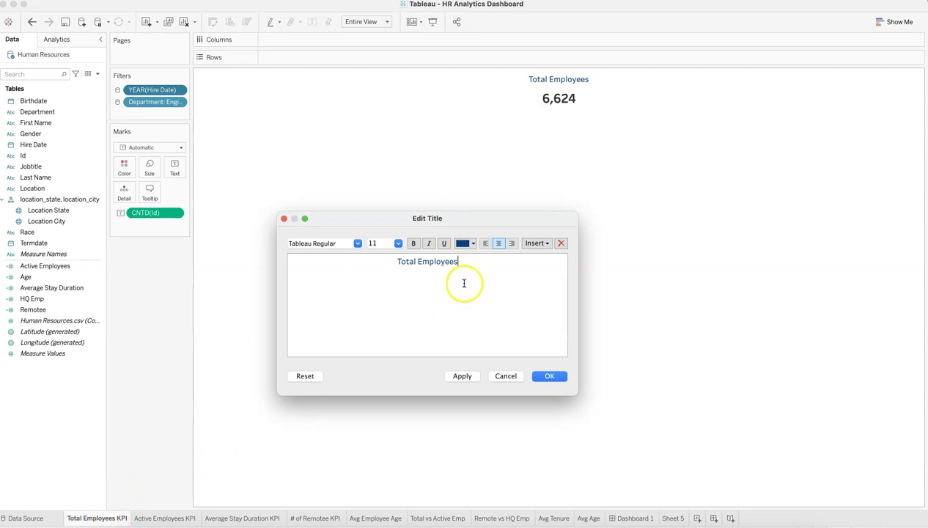
left_click_drag(474, 264, 398, 261)
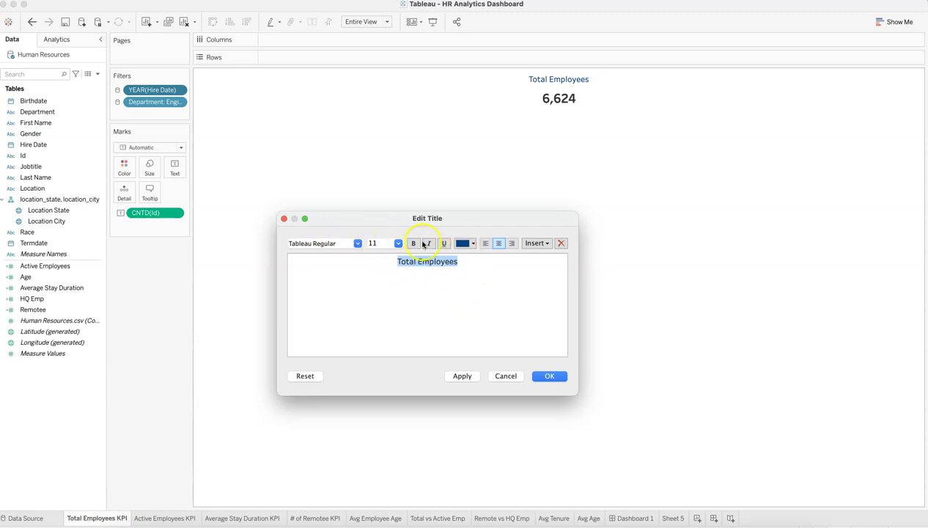
left_click(473, 244)
left_click(493, 320)
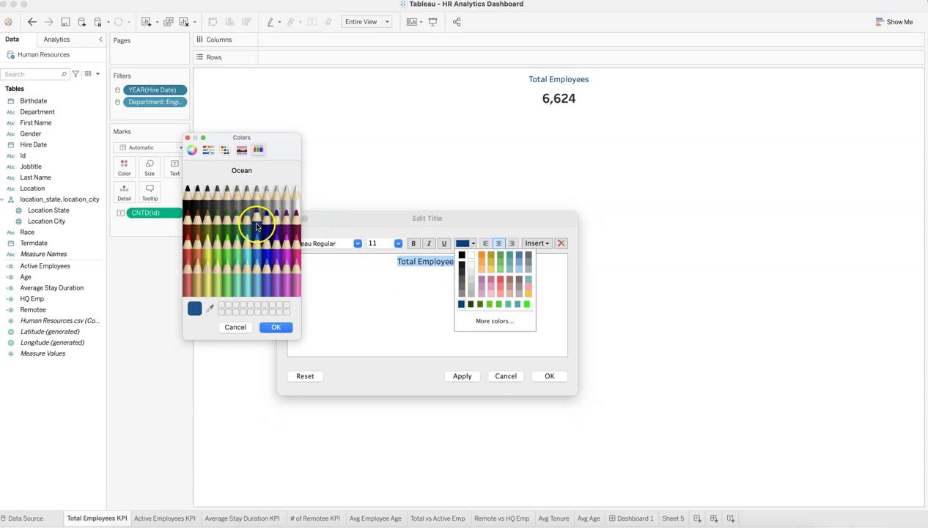
left_click(209, 151)
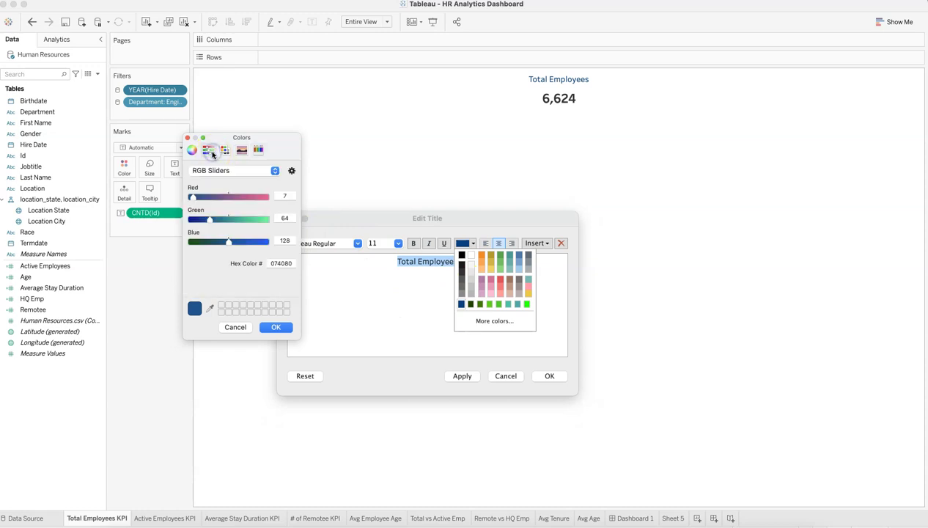
double_click(272, 263)
left_click(273, 327)
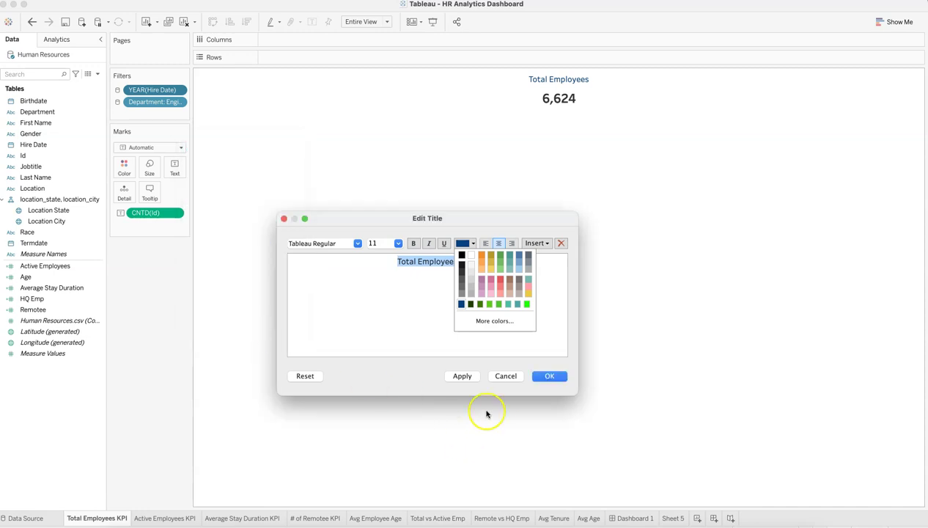
left_click(510, 376)
Step: View the Total Employees card on Dashboard 1 and reopen the Total Employees KPI sheet
left_click(635, 517)
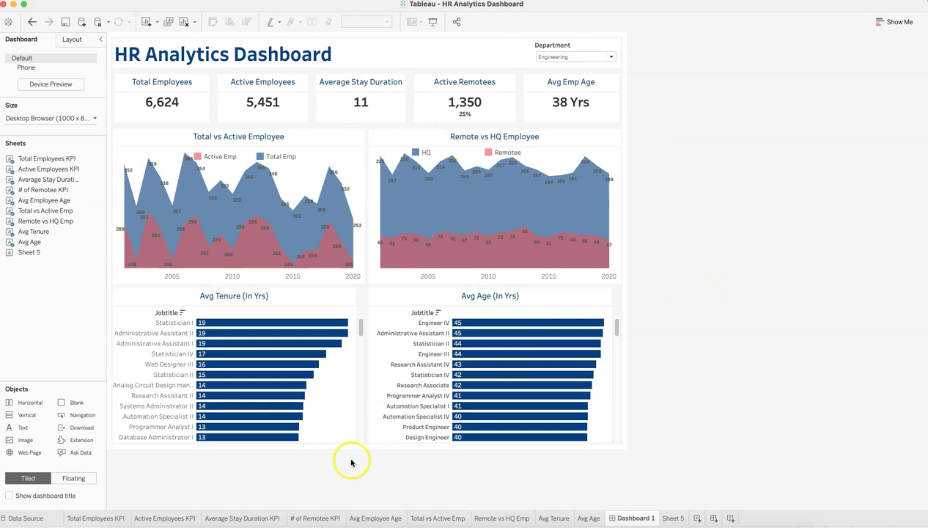
left_click(111, 516)
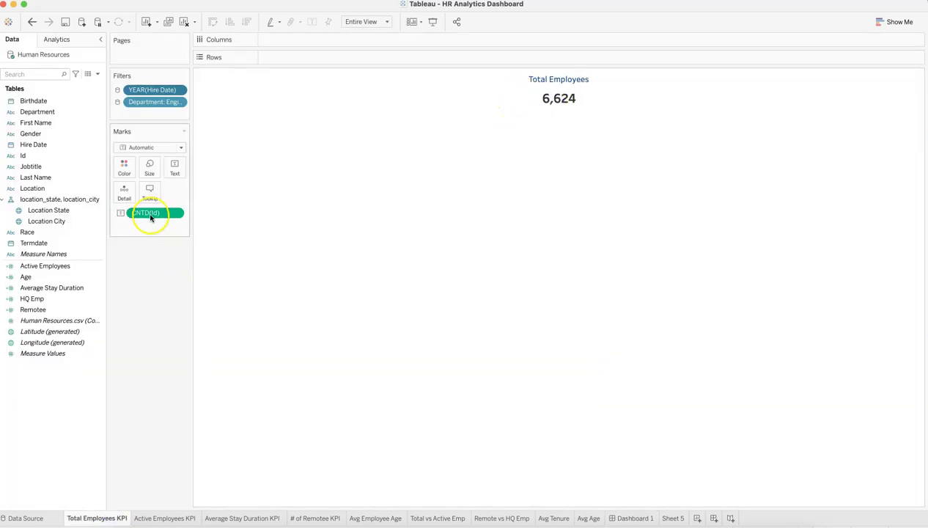
Step: Inspect the distinct count of Id behind the Total Employees figure and look over the KPI cards on Dashboard 1
left_click(52, 208)
left_click(38, 156)
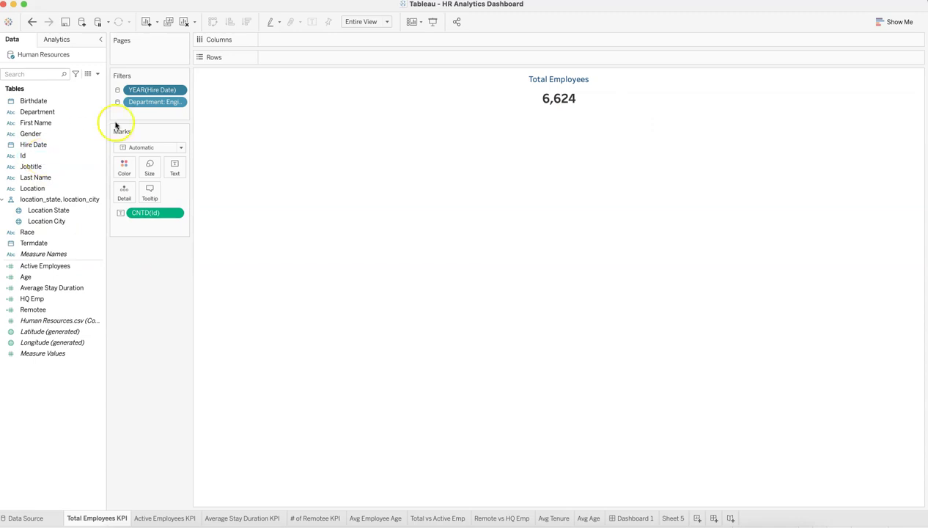
left_click(164, 216)
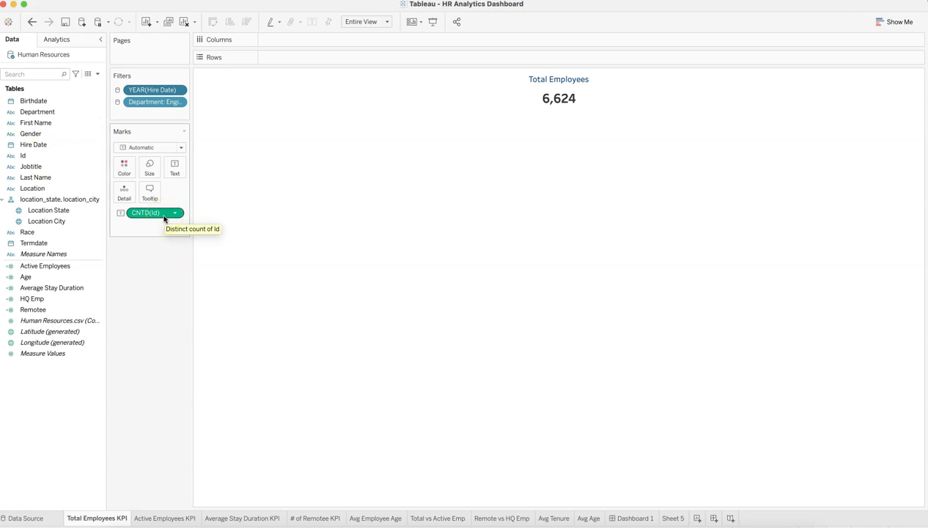
mouse_move(164, 219)
left_mouse_down()
mouse_move(559, 125)
mouse_move(566, 90)
left_mouse_up()
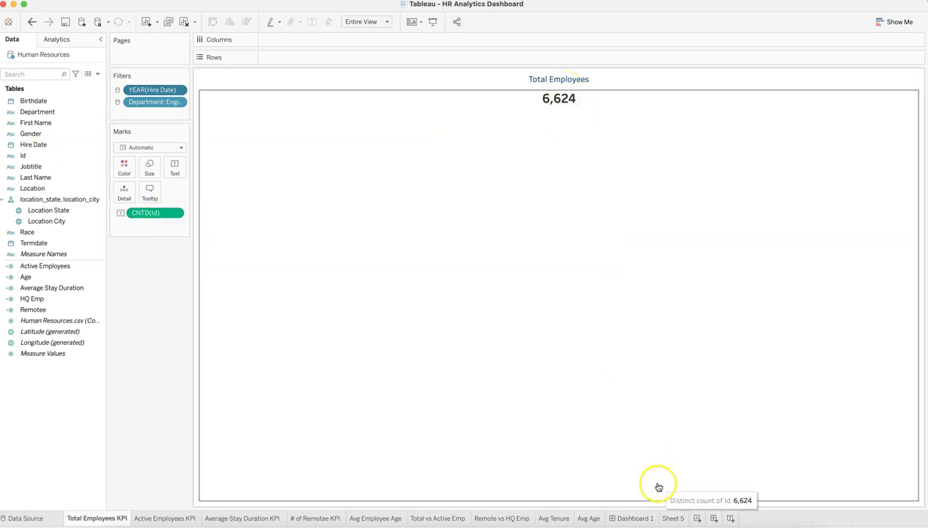
left_click(634, 517)
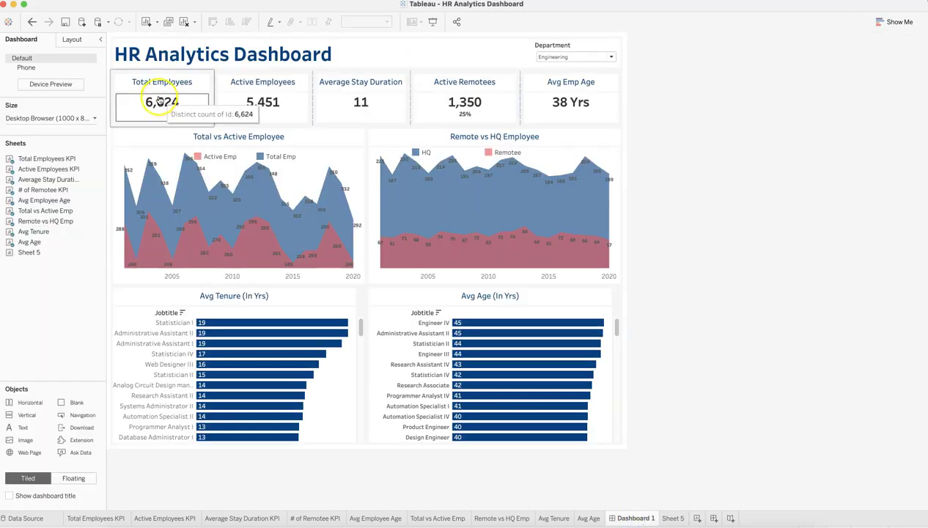
mouse_move(334, 102)
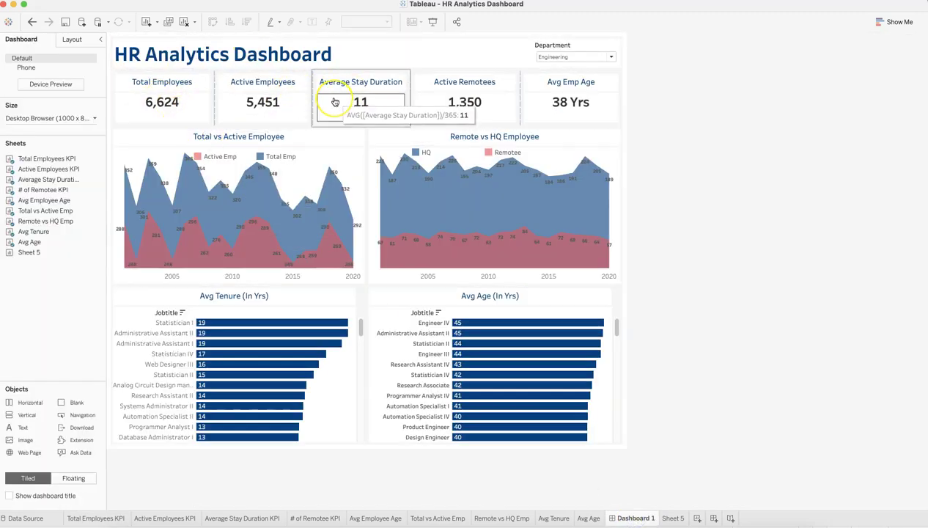
Step: Open the Active Employees KPI sheet, review the formula of the Active Employees calculated field and close the calculation editor
left_click(111, 518)
left_click(164, 518)
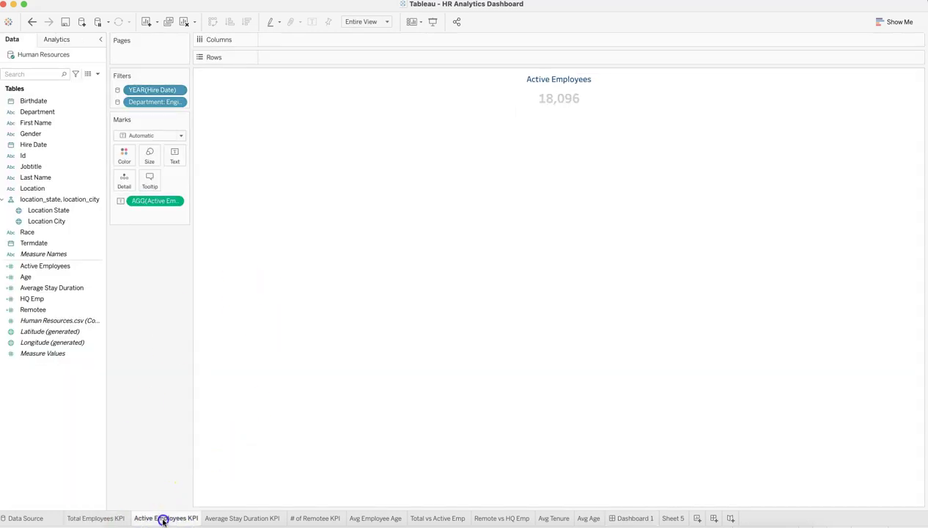
mouse_move(554, 120)
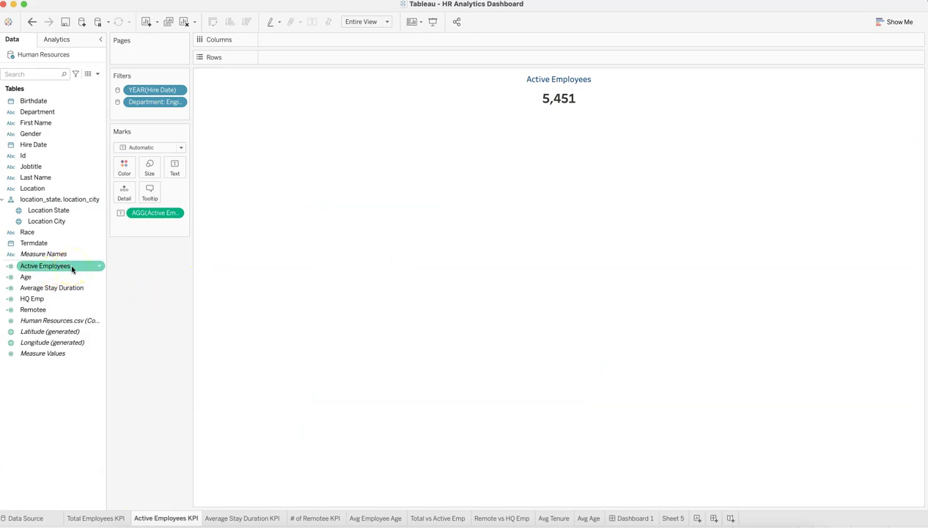
left_click(100, 265)
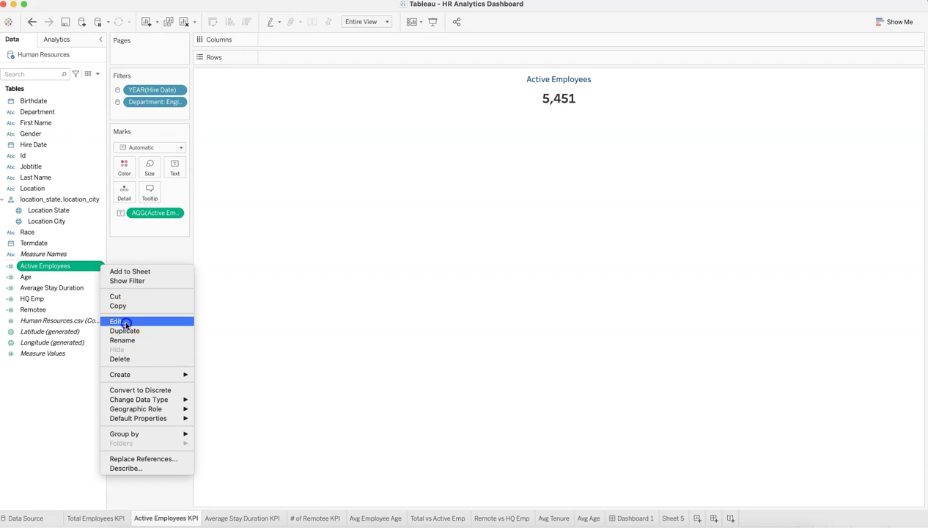
left_click(119, 321)
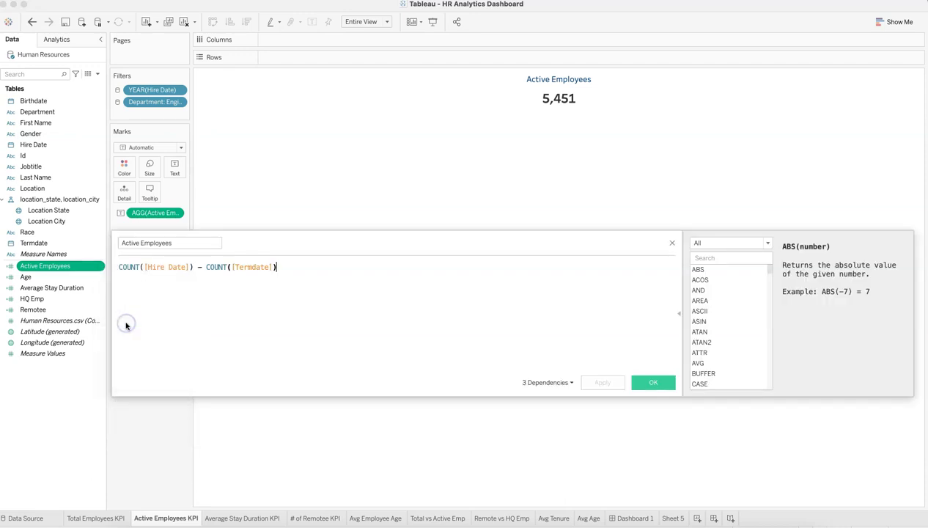
left_click(167, 271)
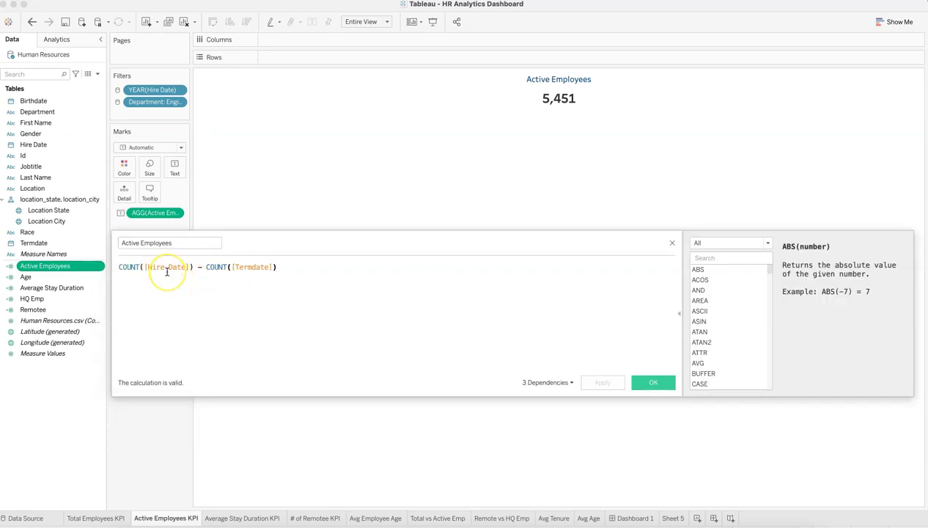
left_click(181, 268)
left_click(673, 244)
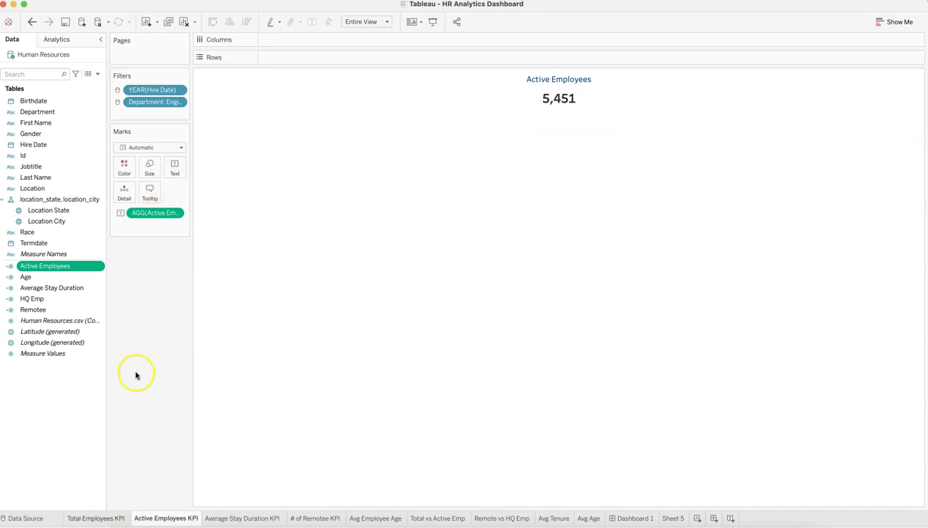
Step: Check the Active Employees figure's horizontal and vertical text alignment and the sheet's view fit options
left_click(176, 172)
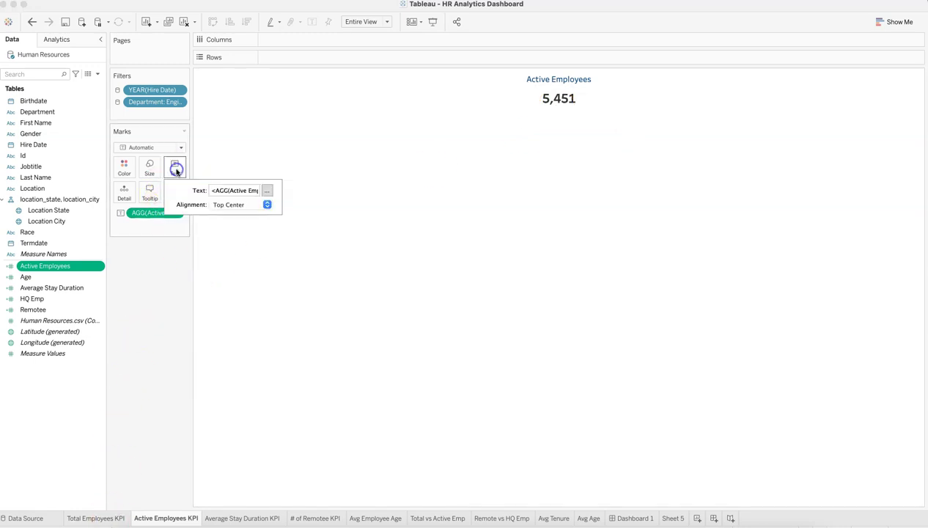
left_click(267, 204)
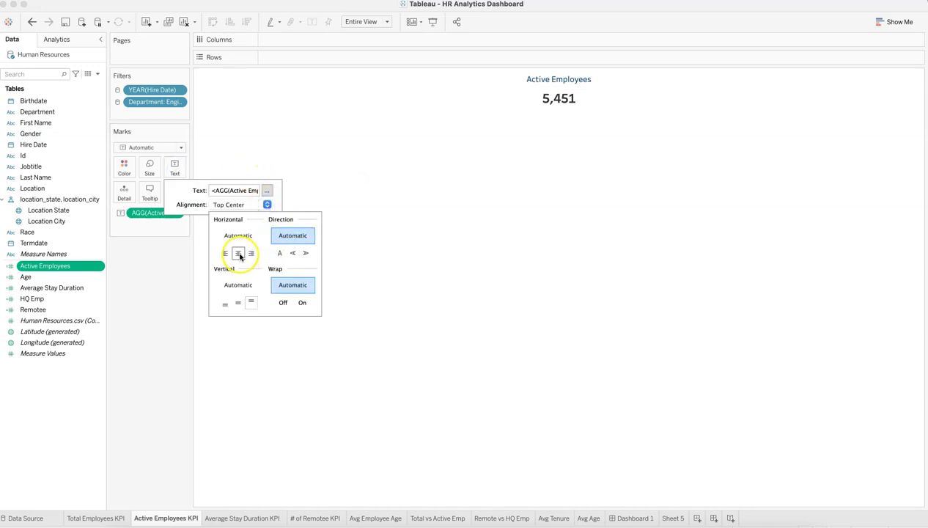
left_click(251, 301)
left_click(345, 241)
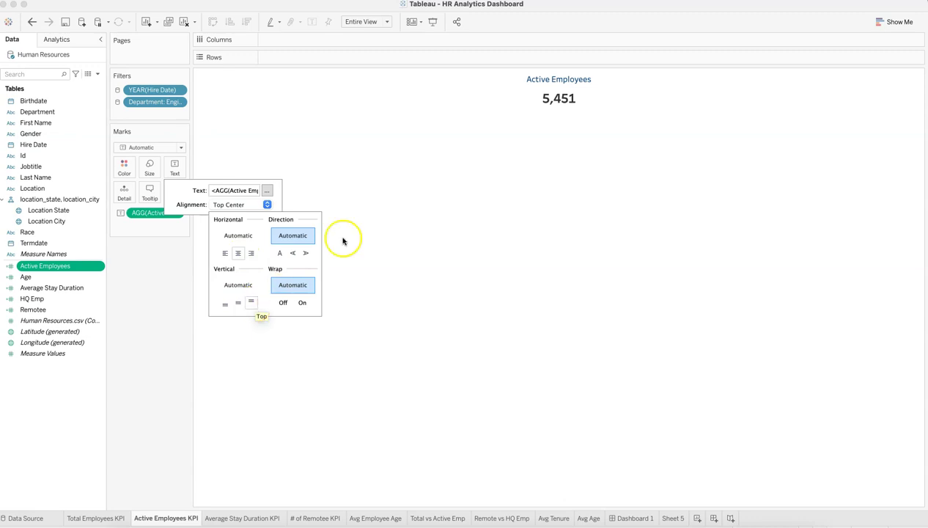
left_click(432, 207)
left_click(432, 207)
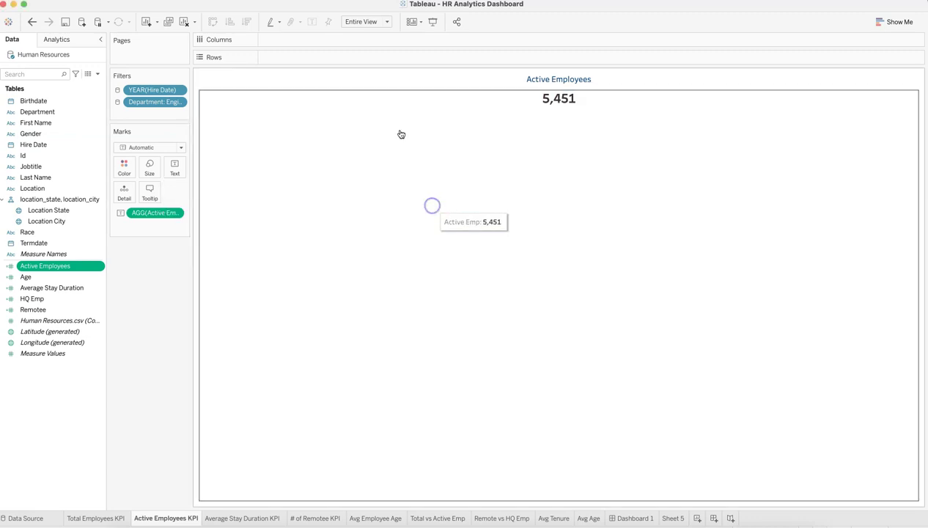
left_click(383, 24)
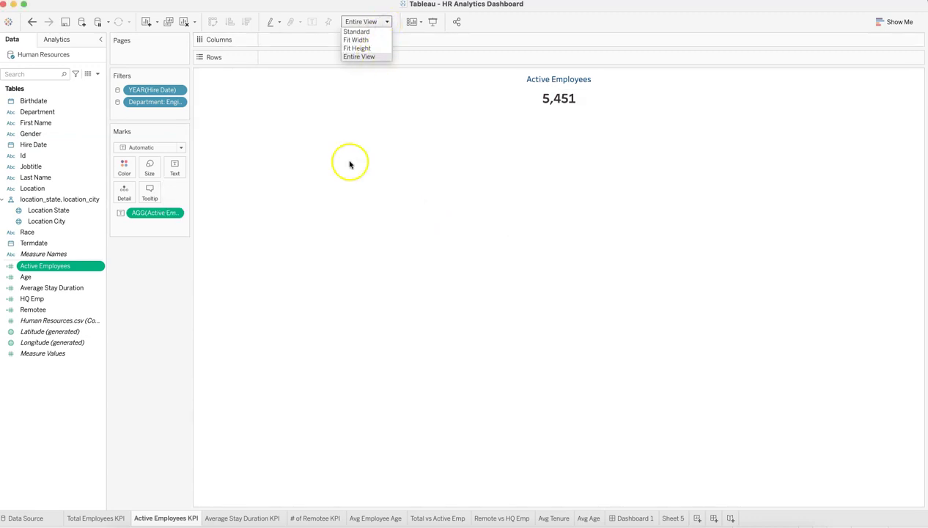
left_click(184, 343)
Step: Return to the Total Employees KPI sheet and check the alignment of its text mark
left_click(109, 517)
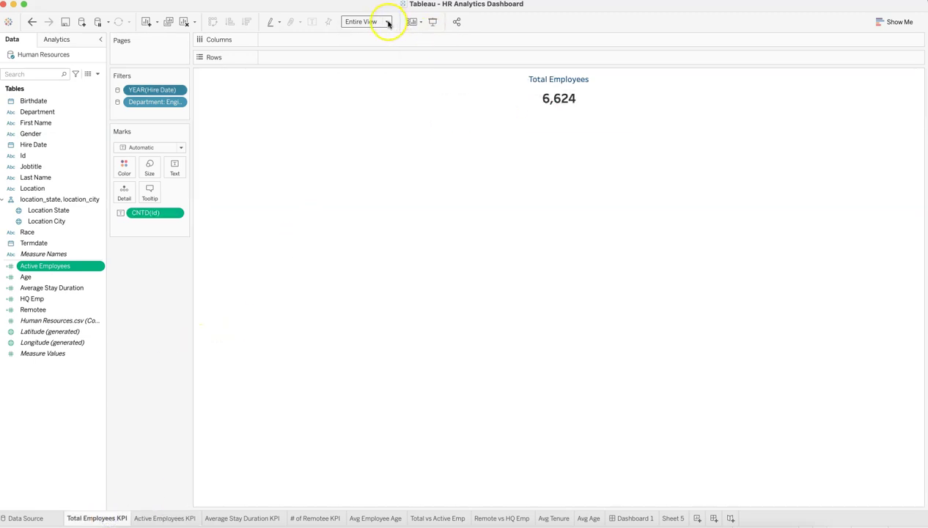
left_click(175, 167)
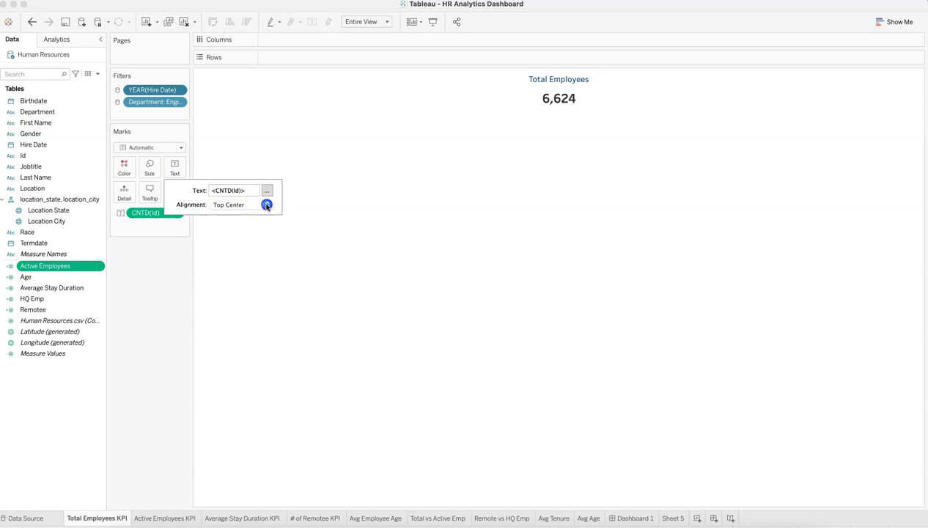
left_click(266, 204)
left_click(140, 371)
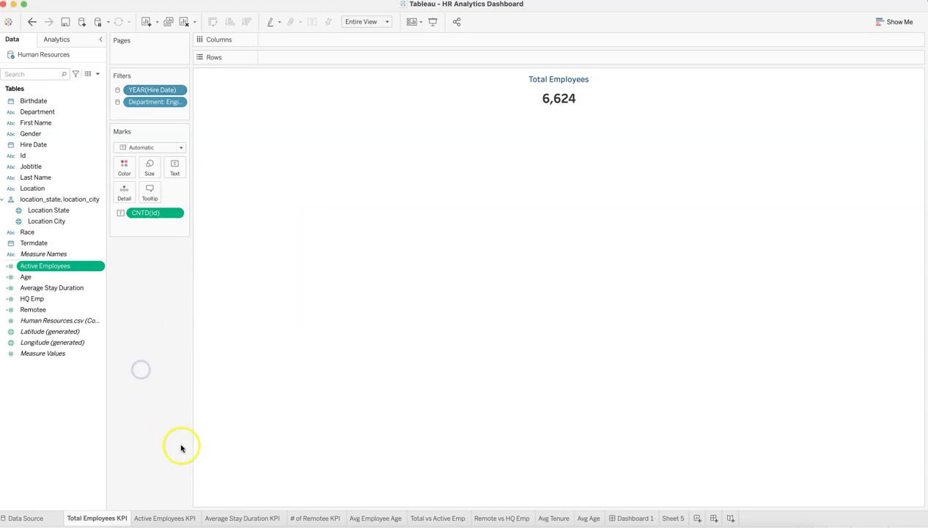
Step: Open the Average Stay Duration KPI sheet, examine the formula of the Average Stay Duration field and close the calculation editor
left_click(239, 518)
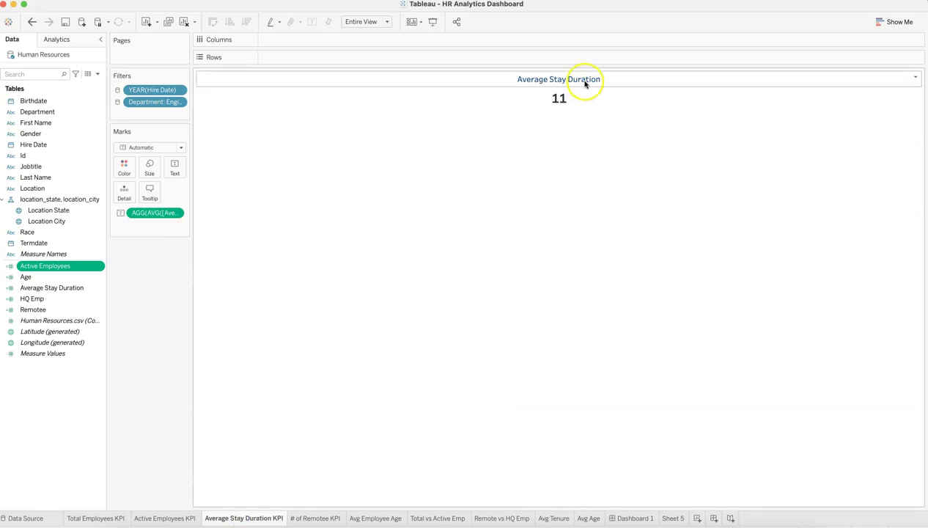
right_click(97, 289)
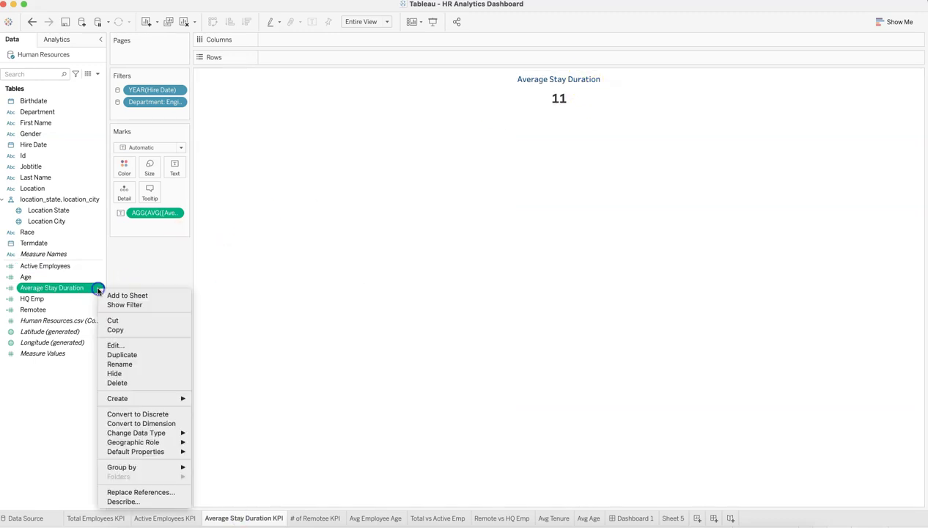
left_click(119, 344)
left_click(203, 280)
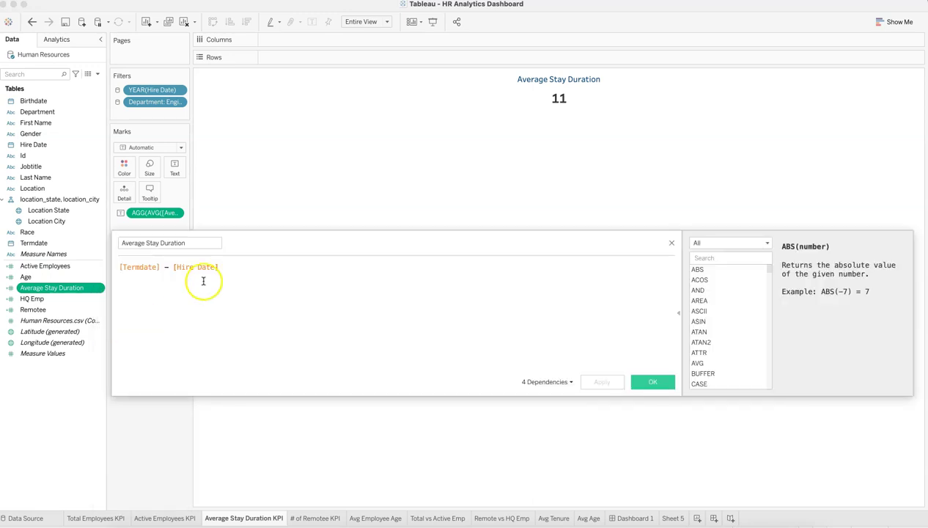
left_click_drag(122, 268, 219, 266)
left_click(186, 267)
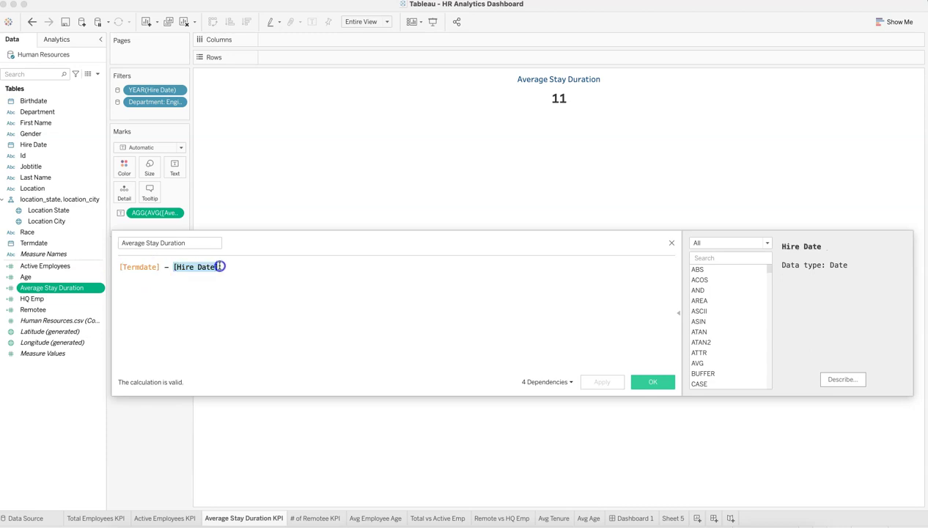
left_click(220, 267)
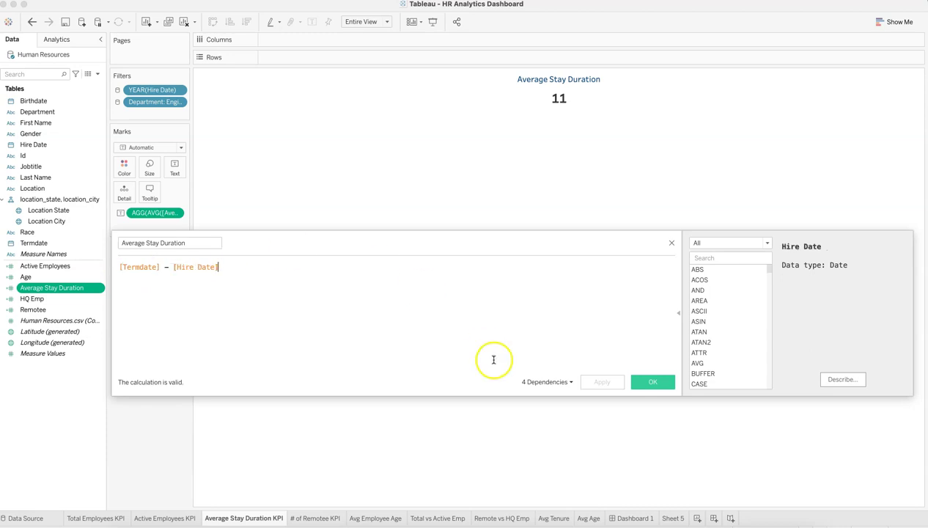
left_click(671, 244)
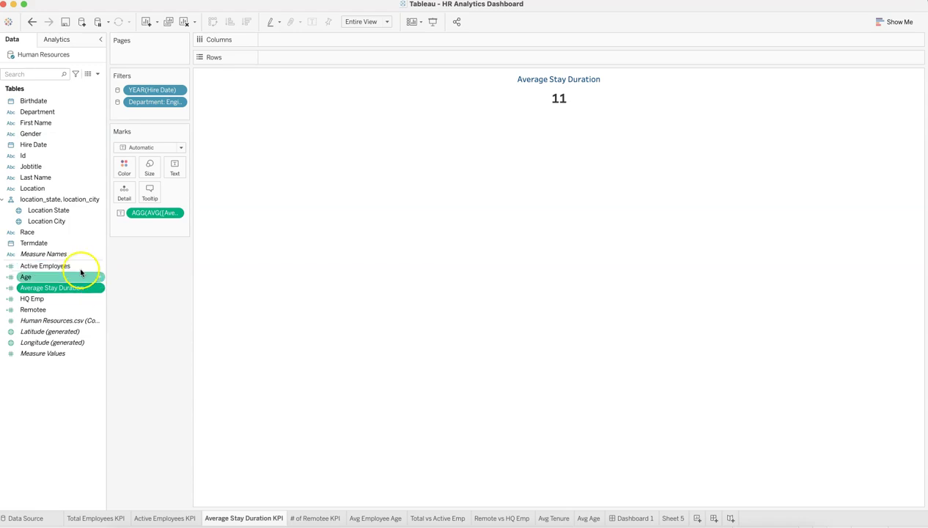
Step: Reopen the Average Stay Duration calculation to review its date fields once more, and close it
left_click(100, 289)
left_click(123, 348)
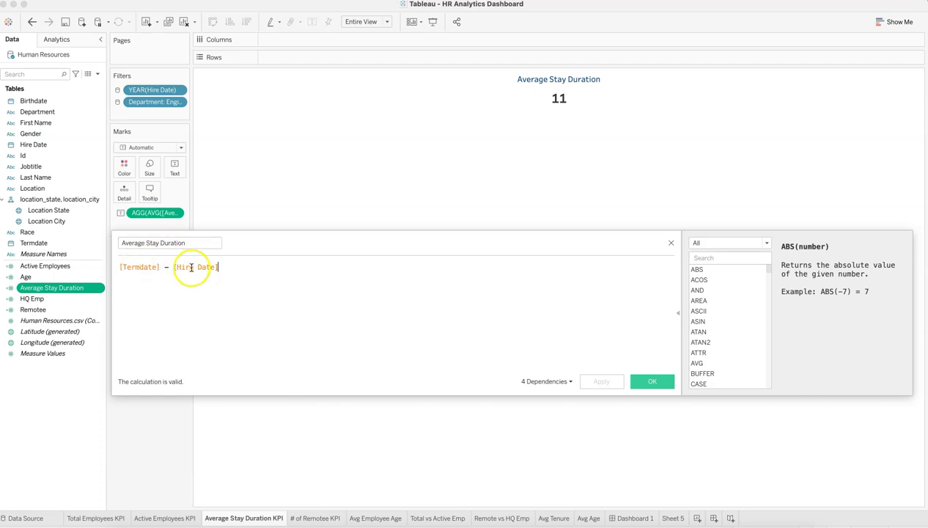
left_click(670, 243)
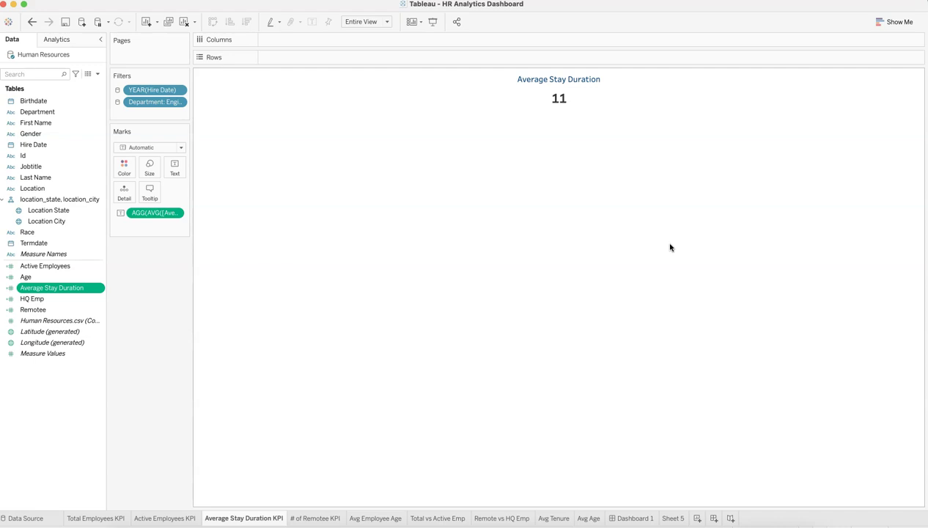
Step: Open the # of Remotee KPI sheet, review the formula of the Remotee calculated field and close the calculation editor
left_click_drag(670, 247, 511, 241)
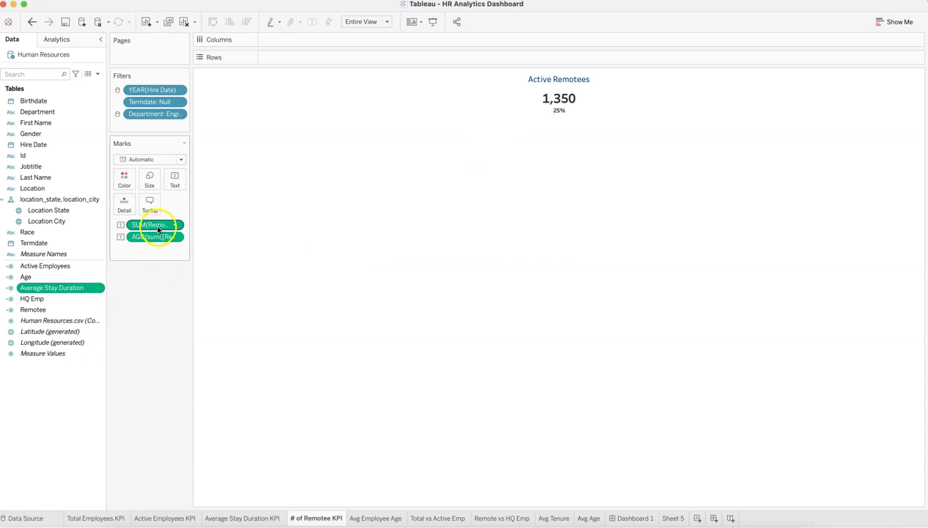
left_click(100, 311)
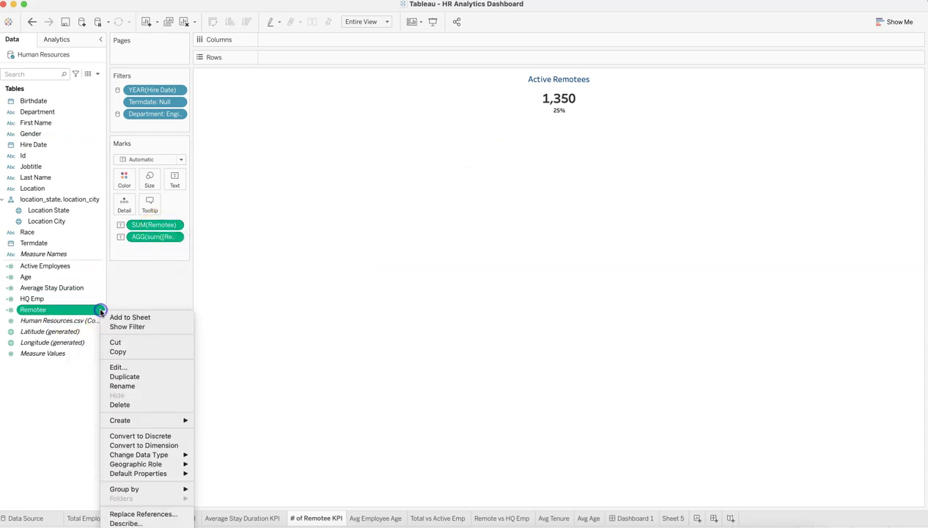
left_click(130, 368)
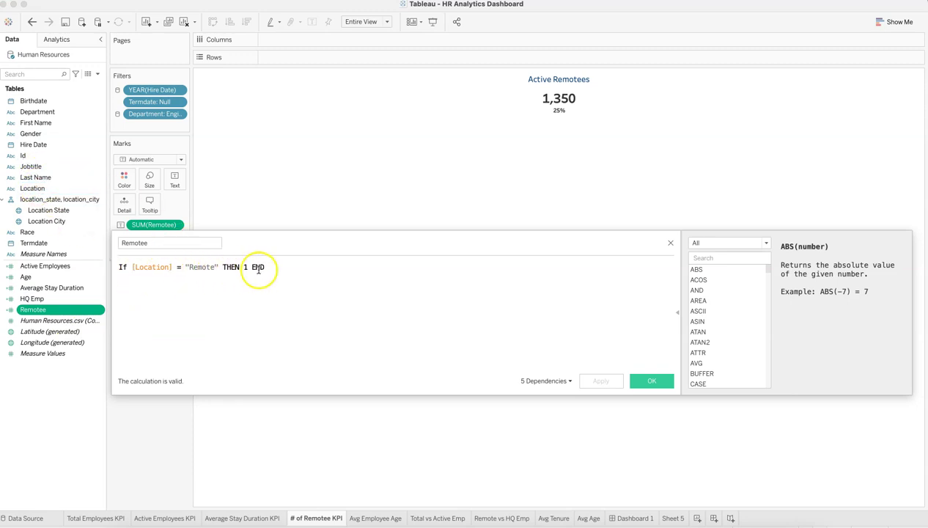
left_click(670, 243)
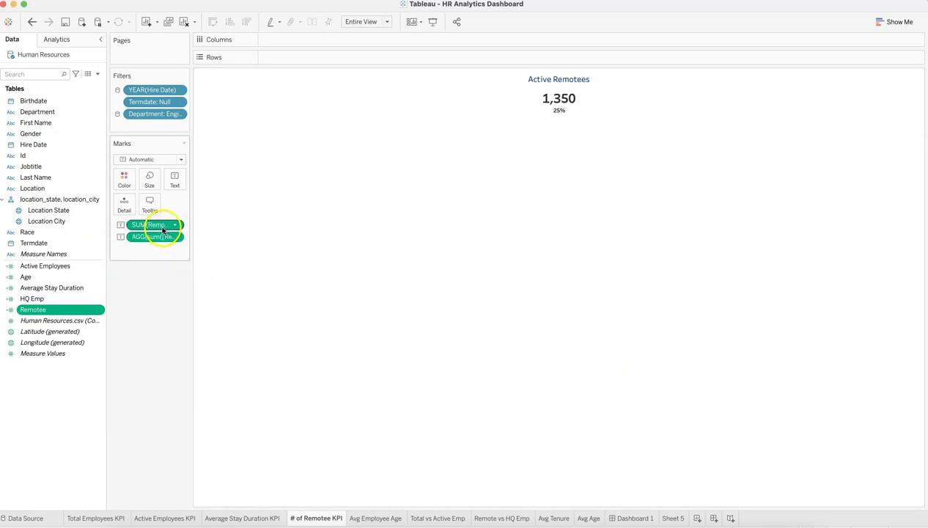
Step: Read through the inline calculation behind the Active Remotees percentage from end to start and back, and exit it without edits
mouse_move(542, 110)
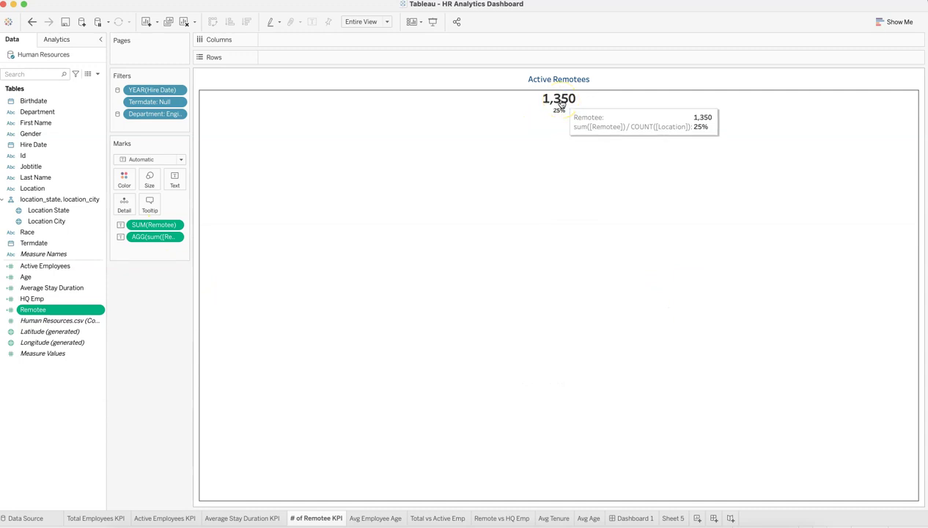
double_click(163, 237)
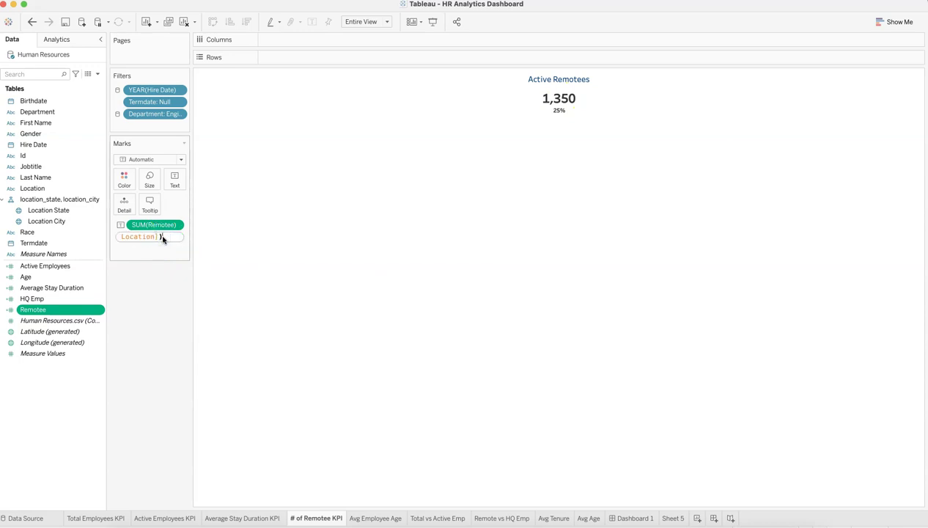
key("Left")
key("Left")
key("Left")
key("Left")
key("Left")
key("Left")
key("Left")
key("Left")
key("Left")
key("Left")
key("Left")
key("Left")
key("Left")
key("Left")
key("Left")
key("Left")
key("Left")
key("Left")
key("Left")
key("Left")
key("Left")
key("Left")
key("Left")
key("Left")
key("Left")
key("Left")
key("Right")
key("Right")
key("Right")
key("Right")
key("Right")
key("Right")
key("Right")
key("Right")
key("Right")
key("Right")
key("Right")
key("Right")
key("Right")
key("Right")
key("Right")
key("Right")
key("Right")
key("Right")
key("Right")
key("Right")
key("Right")
key("Right")
key("Right")
key("Right")
key("Right")
key("Right")
key("Right")
key("Right")
key("Right")
key("Right")
key("Right")
key("Right")
key("Right")
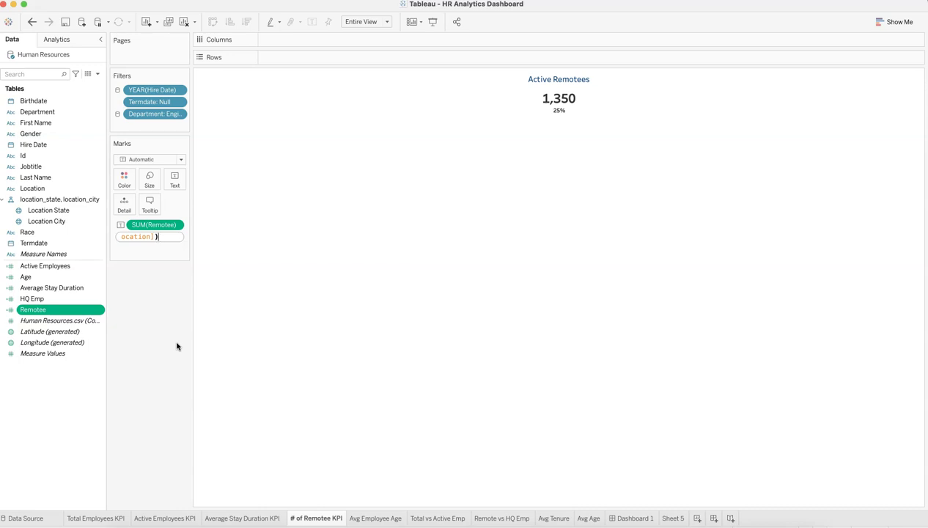
left_click(176, 344)
left_click(213, 265)
left_click(134, 256)
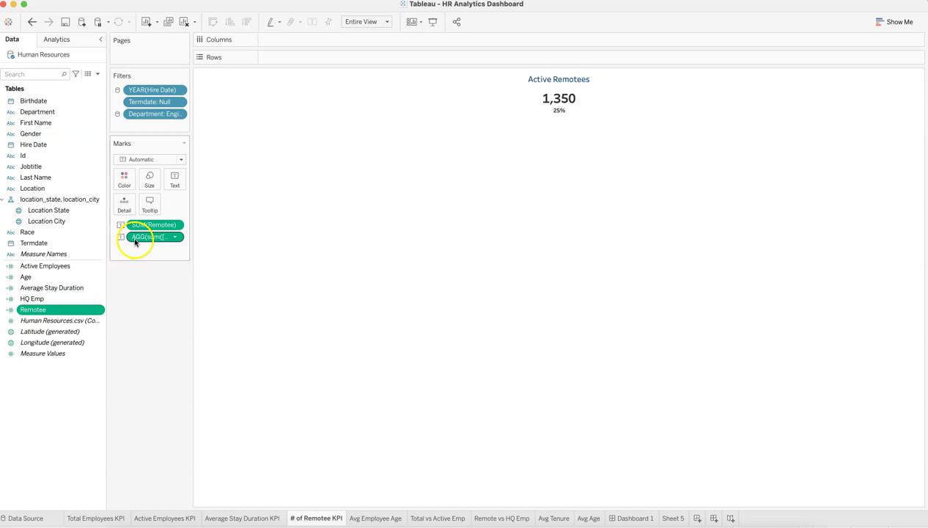
Step: Review the default number format of the Active Remotees percentage, with Percentage at 0 decimal places, and close its options unchanged
left_click(547, 118)
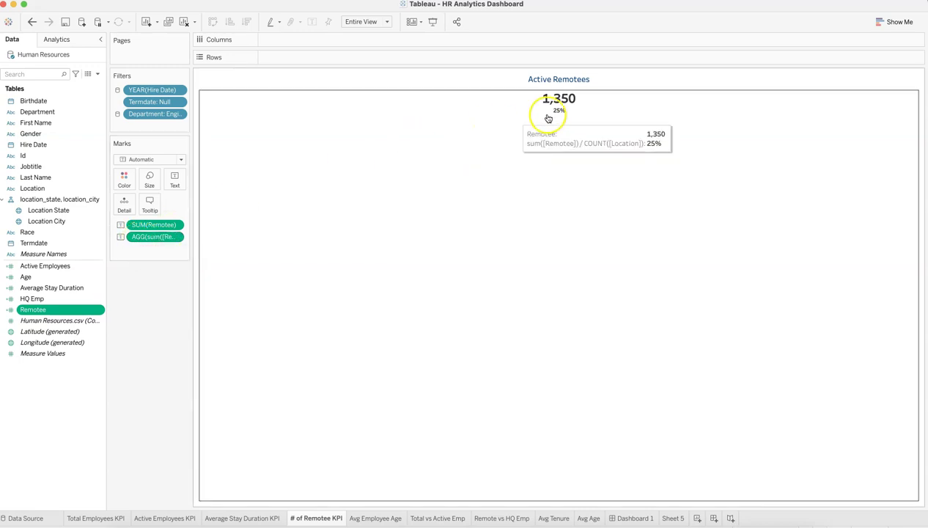
left_click(373, 221)
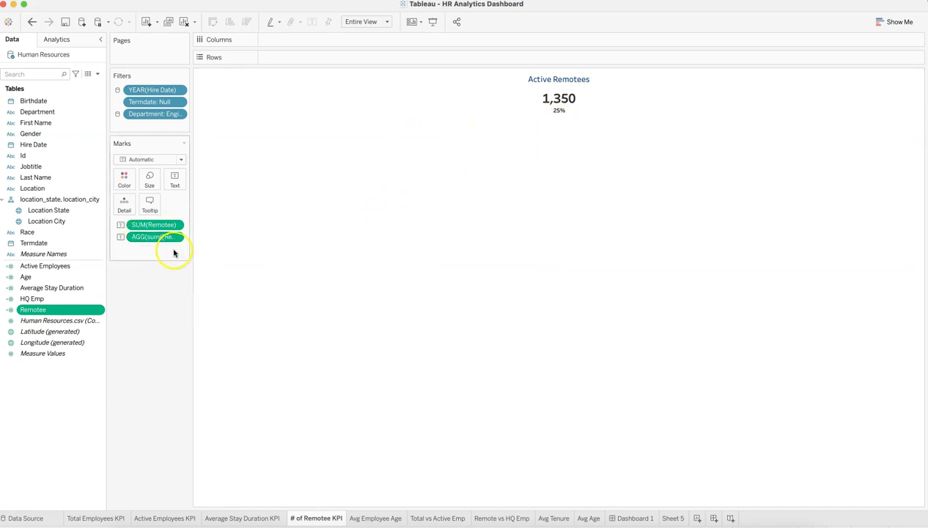
left_click(176, 238)
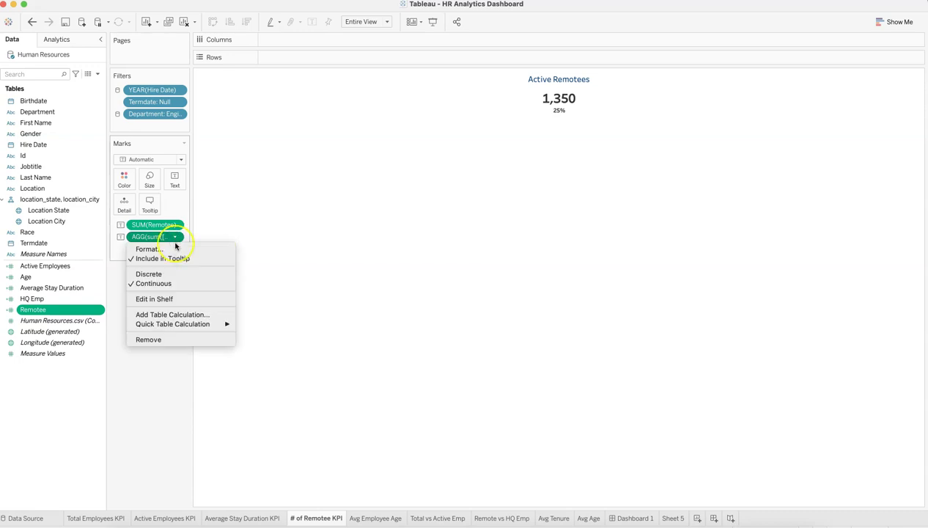
left_click(175, 249)
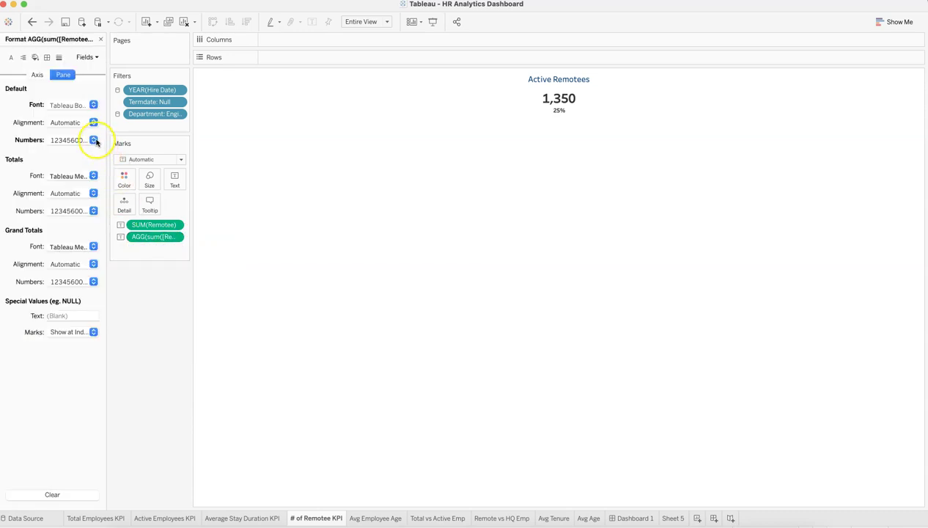
left_click(93, 139)
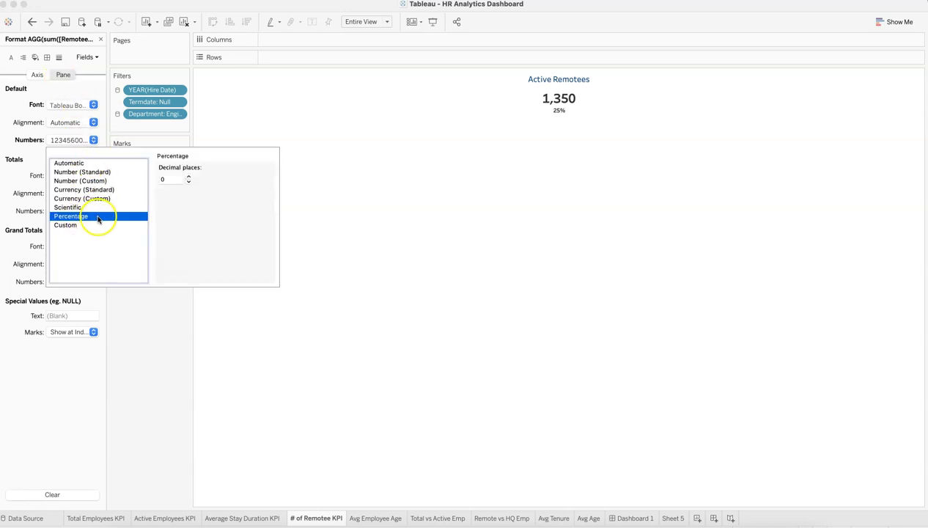
left_click(157, 314)
Step: Open the Active Remotees text label, examine the font size of the Remotee sum and the percentage line, and cancel without edits
mouse_move(568, 122)
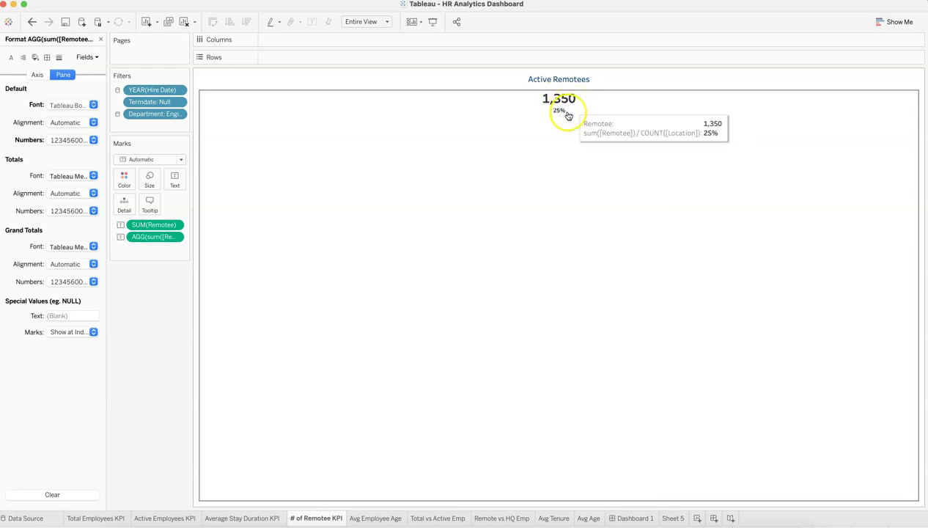
left_click(177, 181)
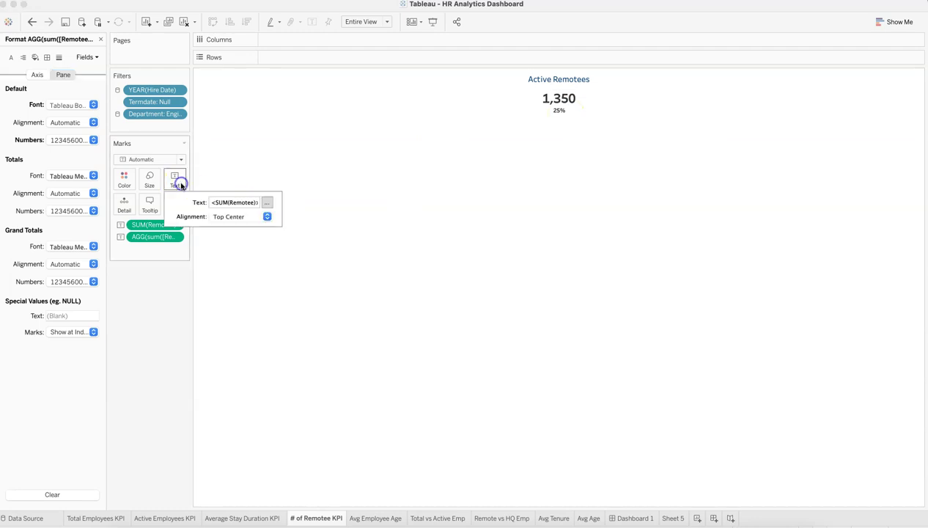
left_click(268, 203)
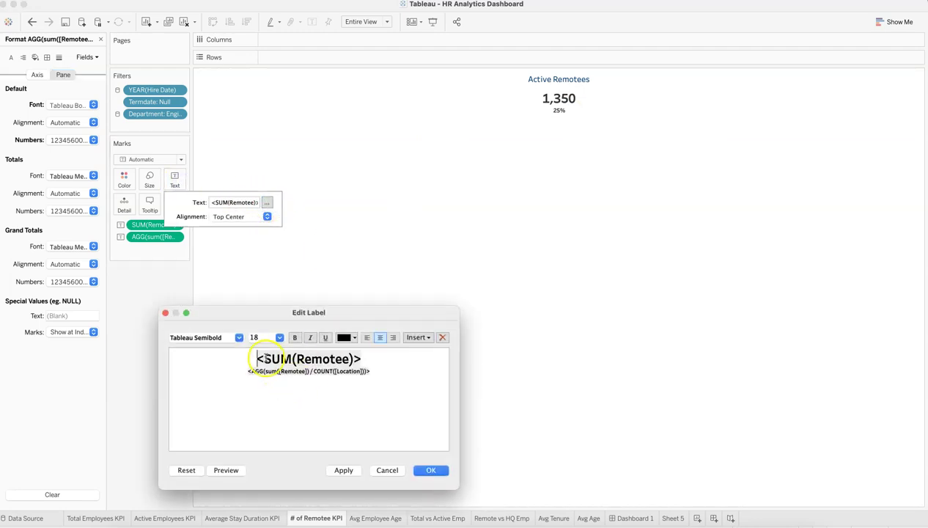
left_click_drag(267, 359, 366, 359)
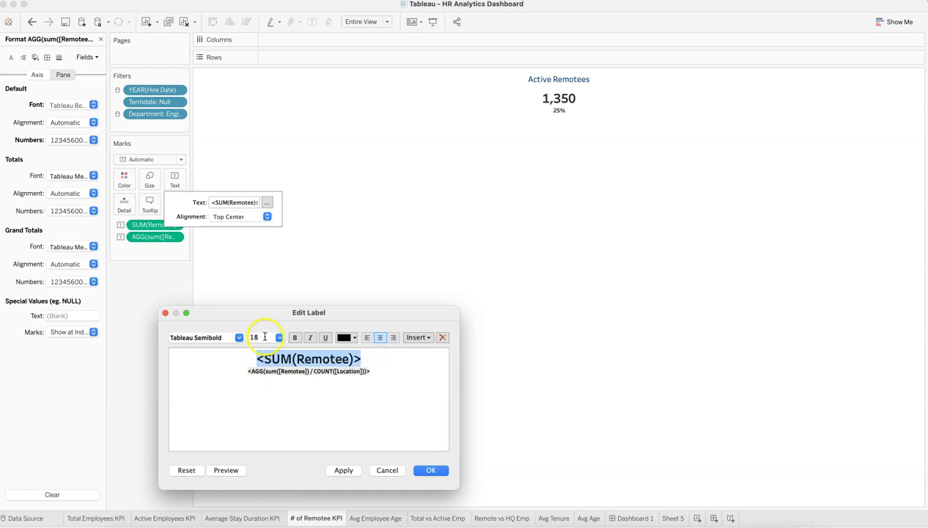
left_click_drag(249, 372, 377, 375)
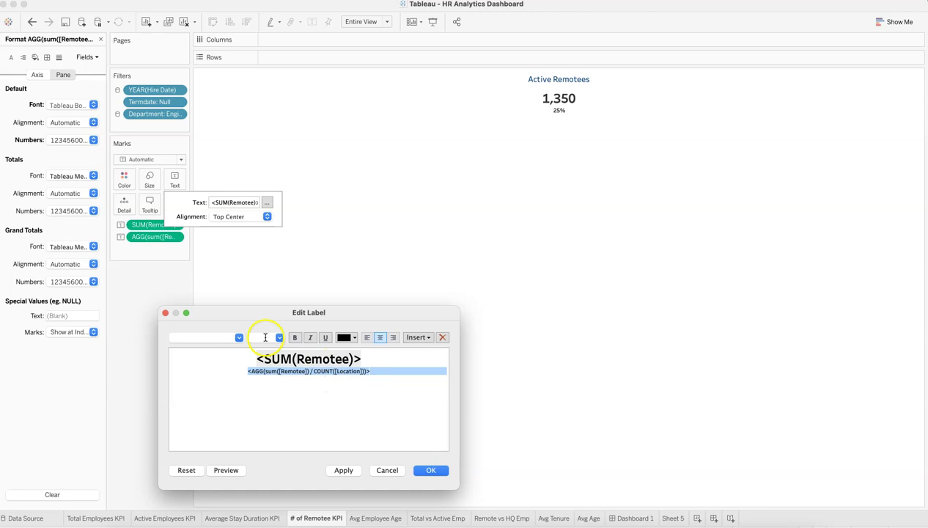
left_click(273, 376)
triple_click(283, 372)
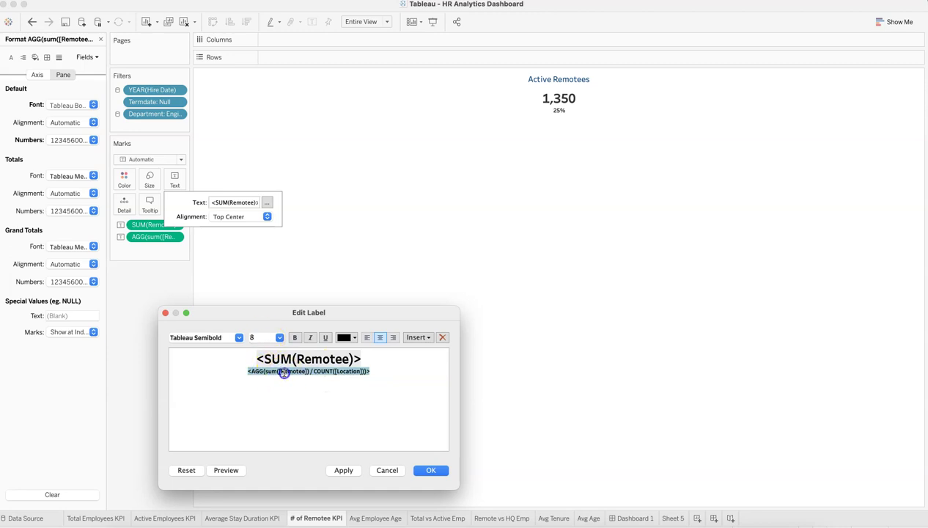
triple_click(286, 359)
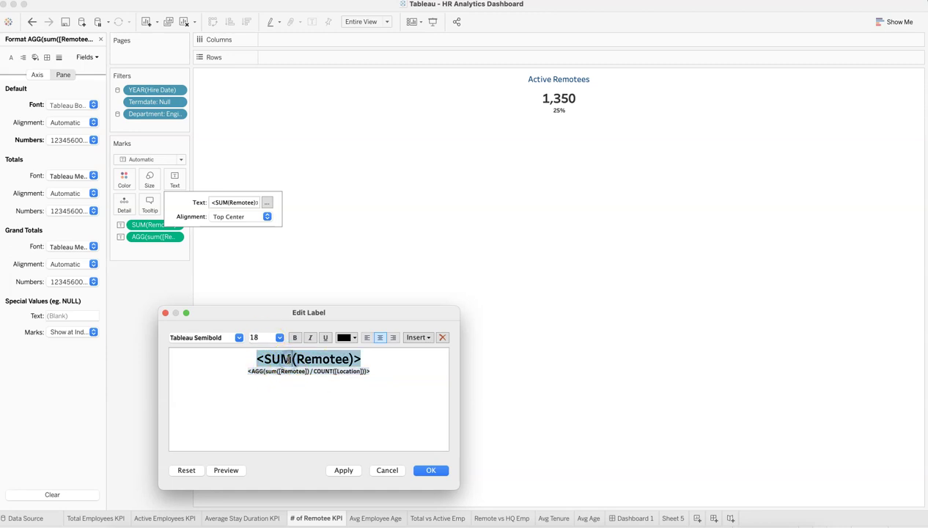
left_click(394, 470)
left_click(155, 372)
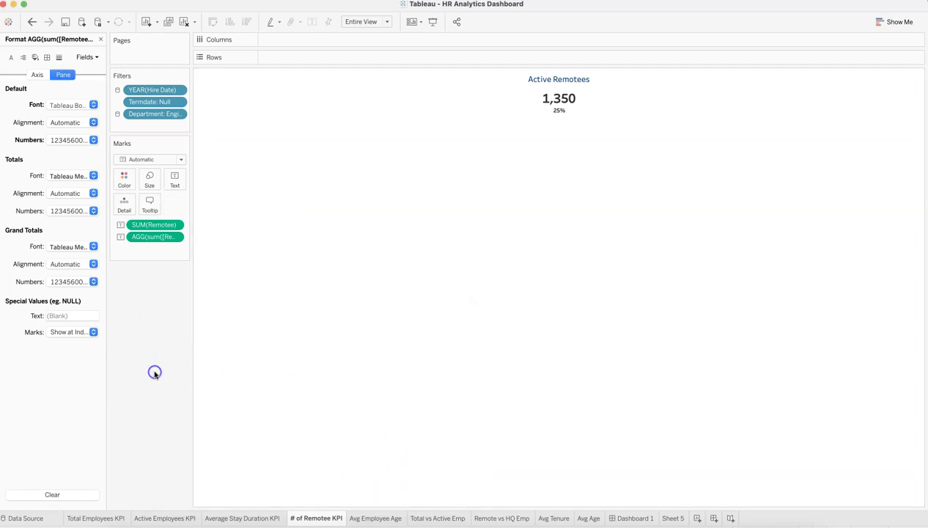
Step: Open the Avg Employee Age sheet, close the format pane and widen the Marks card to show the full age expression
left_click(395, 518)
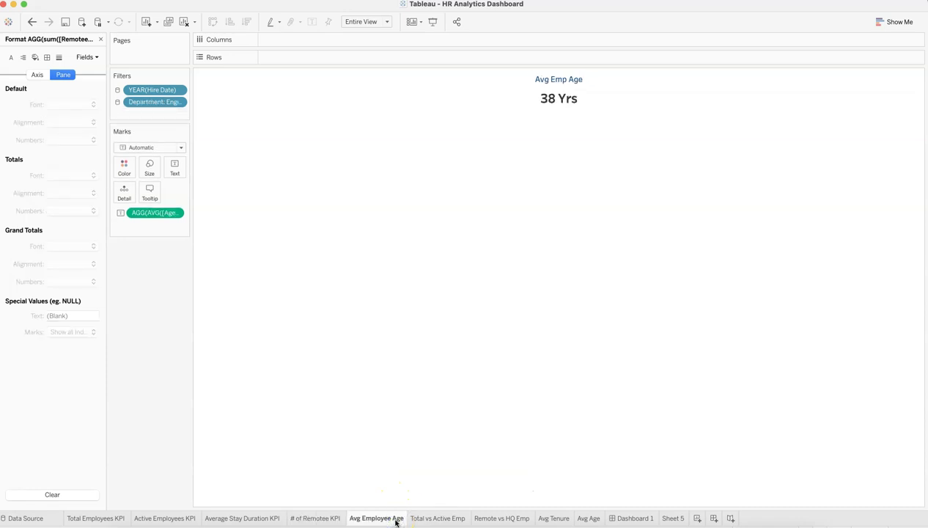
left_click(100, 39)
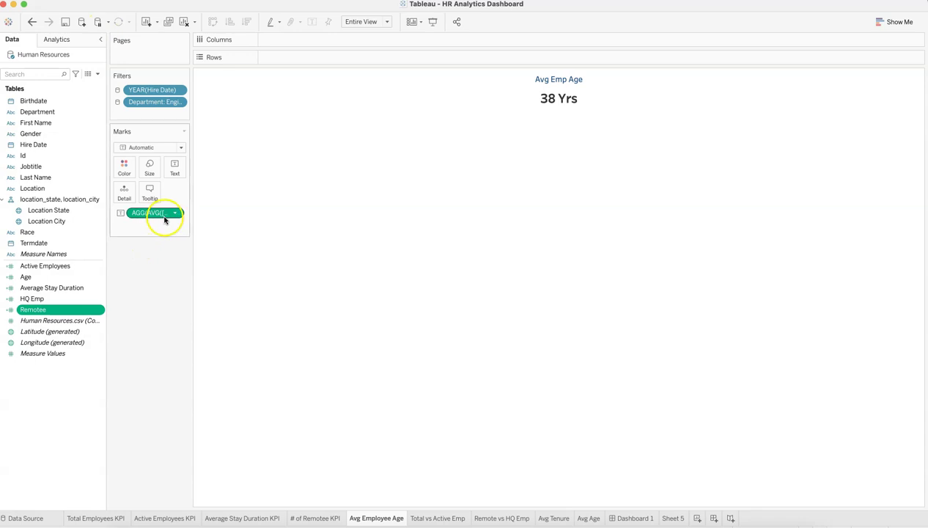
left_click_drag(193, 224, 244, 225)
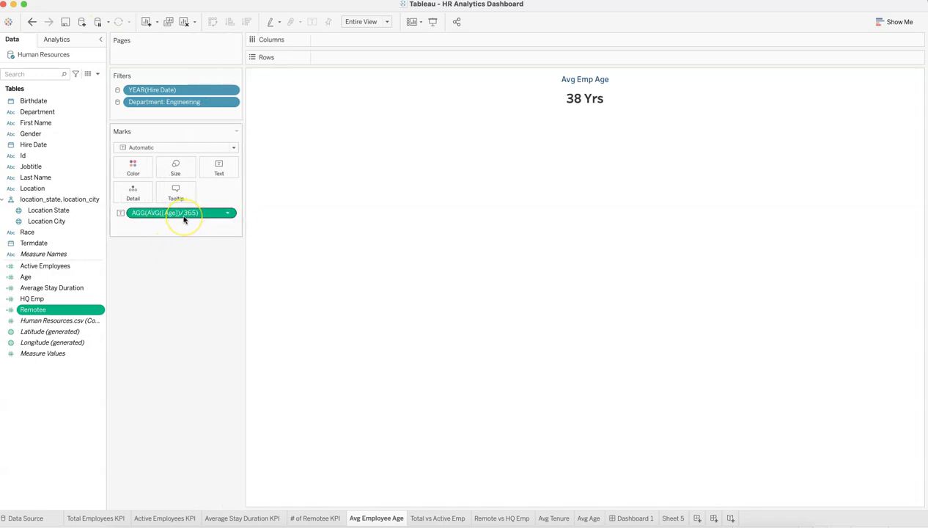
Step: Open the Age calculated field, examine its formula based on today's date and Birthdate, and close the calculation editor
left_click(77, 278, "super")
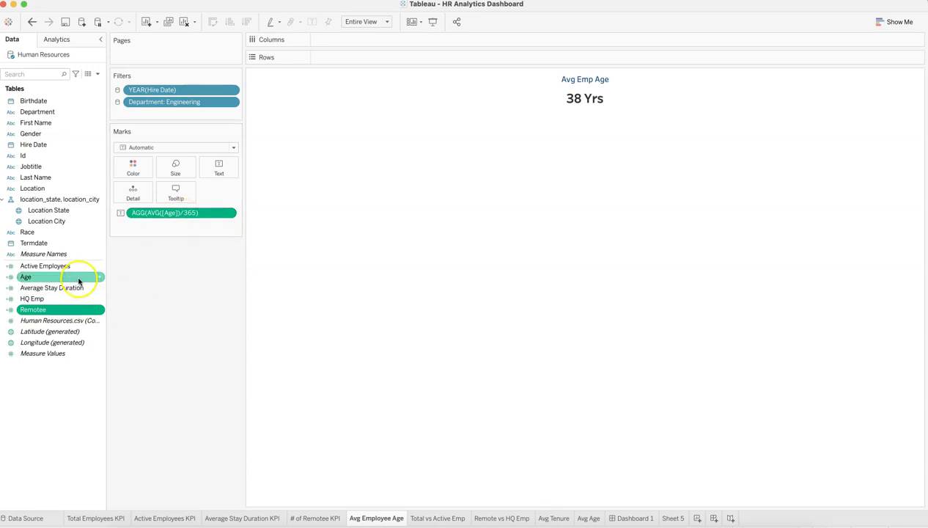
left_click(100, 277)
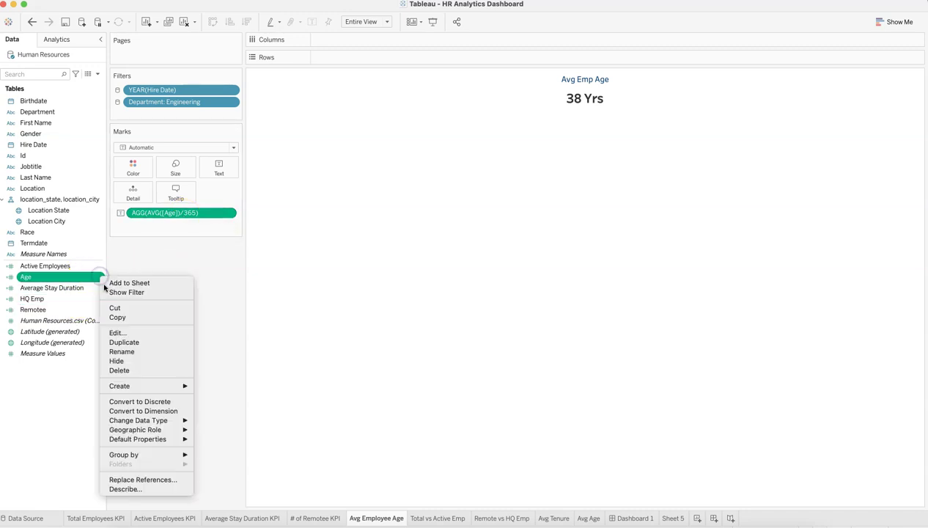
left_click(129, 329)
left_click_drag(123, 267, 215, 266)
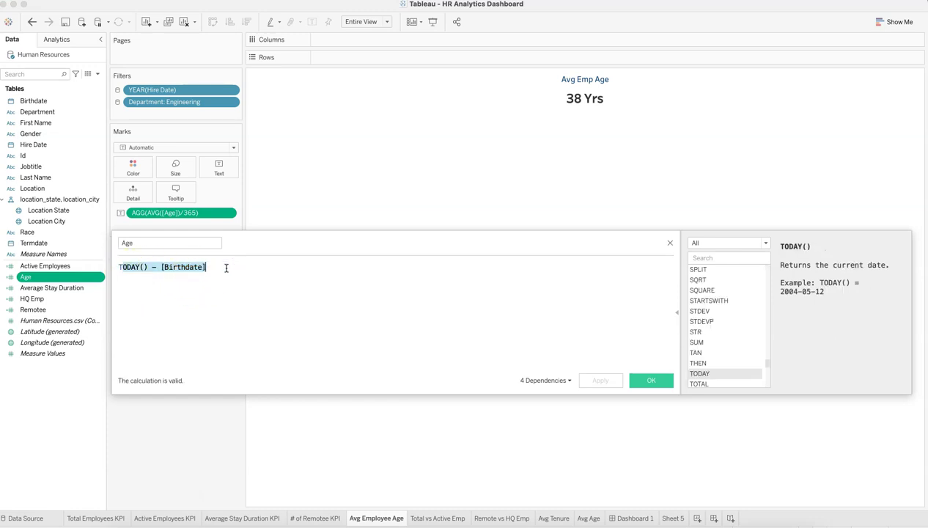
left_click(669, 243)
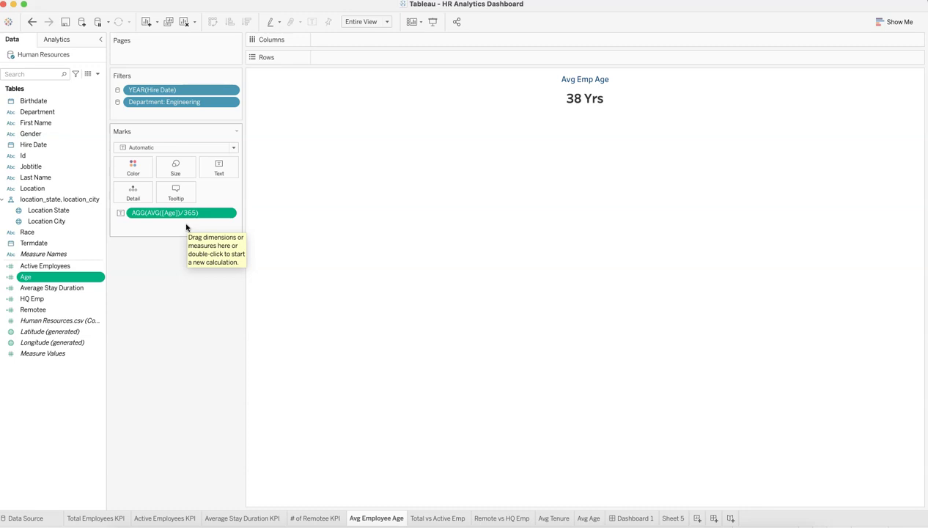
Step: Review the number format of the average age measure, with Number (Custom) at 0 decimal places, and close its options
left_click(227, 213)
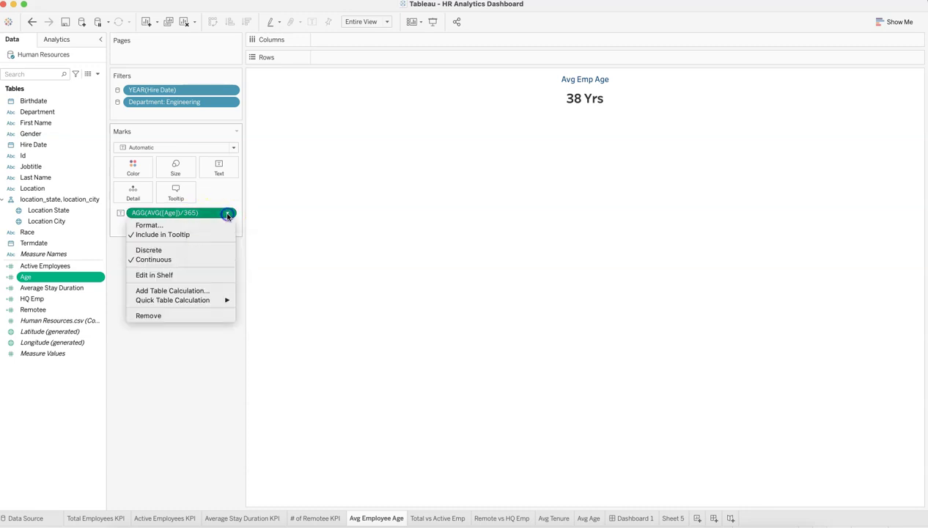
left_click(208, 225)
left_click(92, 139)
left_click(87, 181)
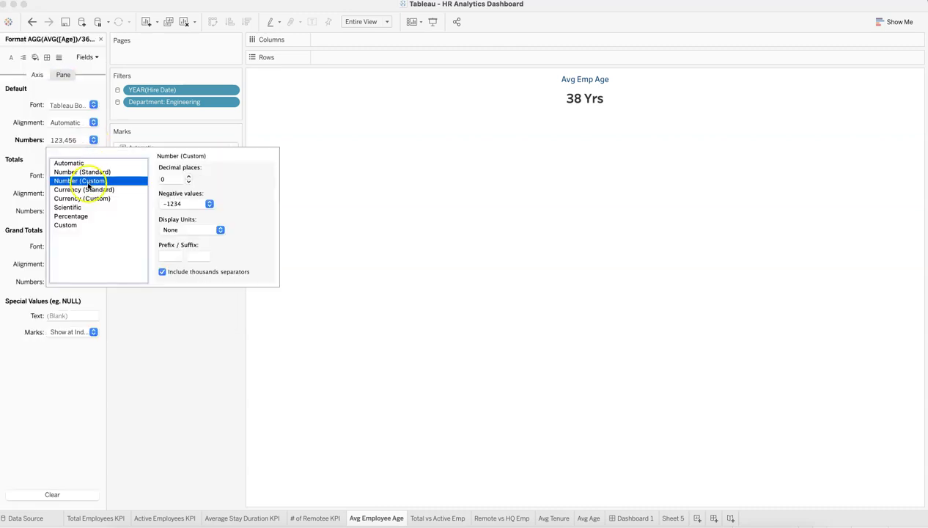
left_click(205, 354)
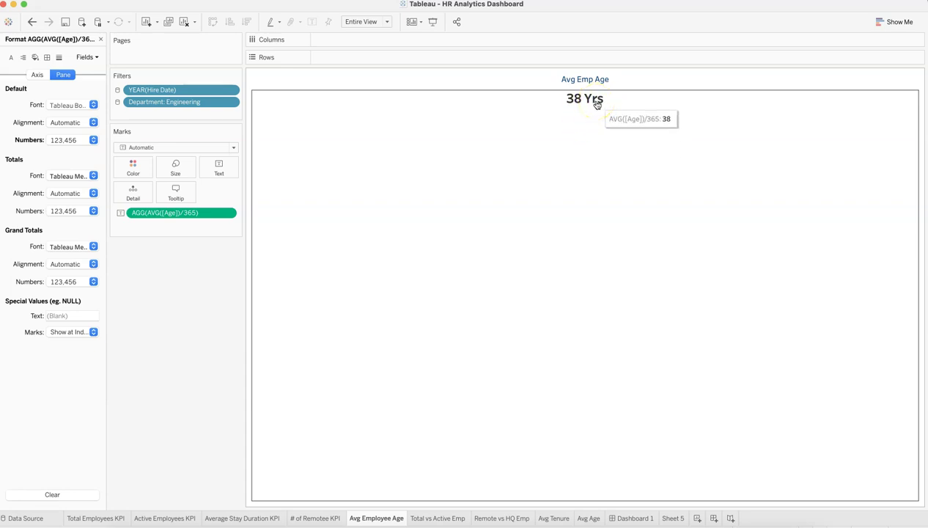
Step: Open the average age text label, examine the Yrs suffix after the measure, and cancel without edits
left_click(219, 167)
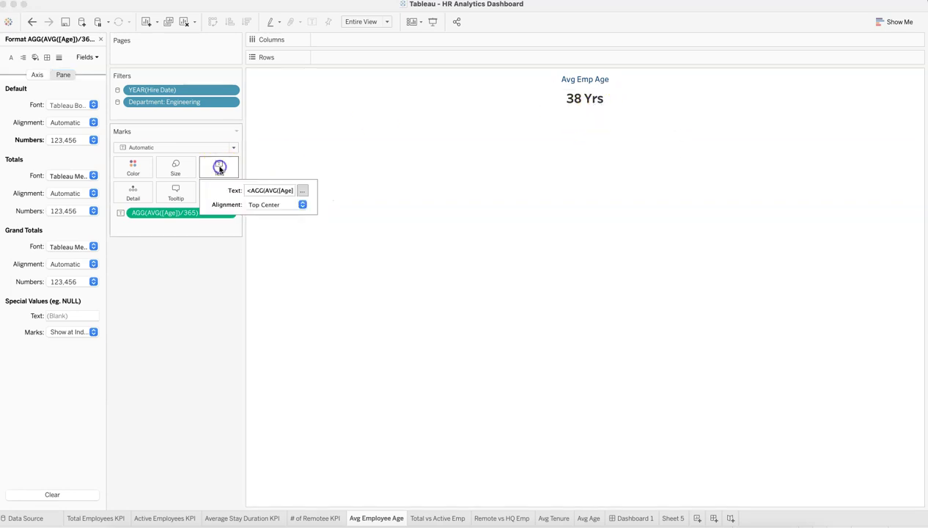
left_click(302, 192)
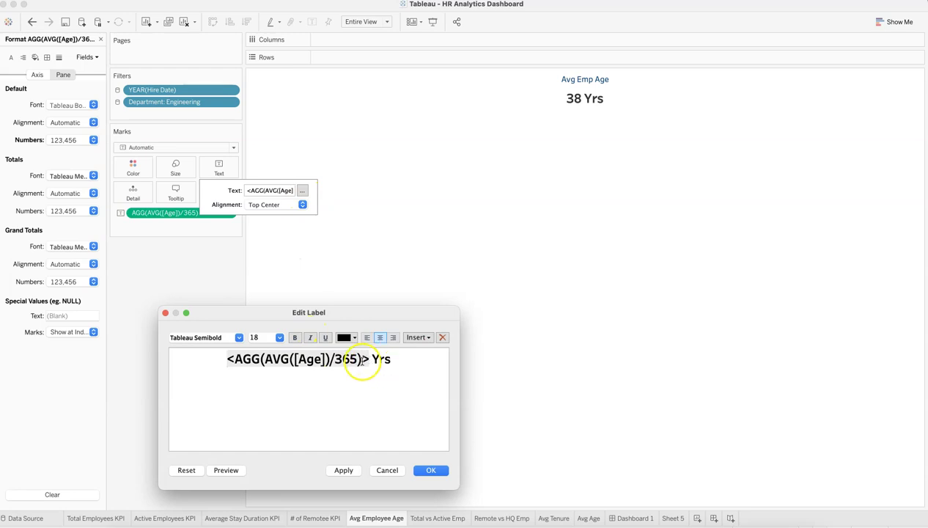
left_click_drag(373, 359, 394, 361)
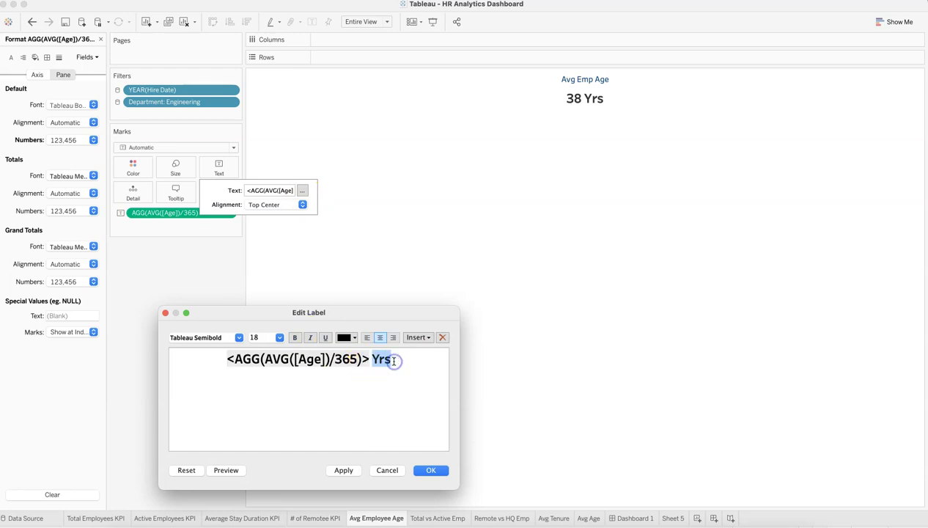
left_click(387, 469)
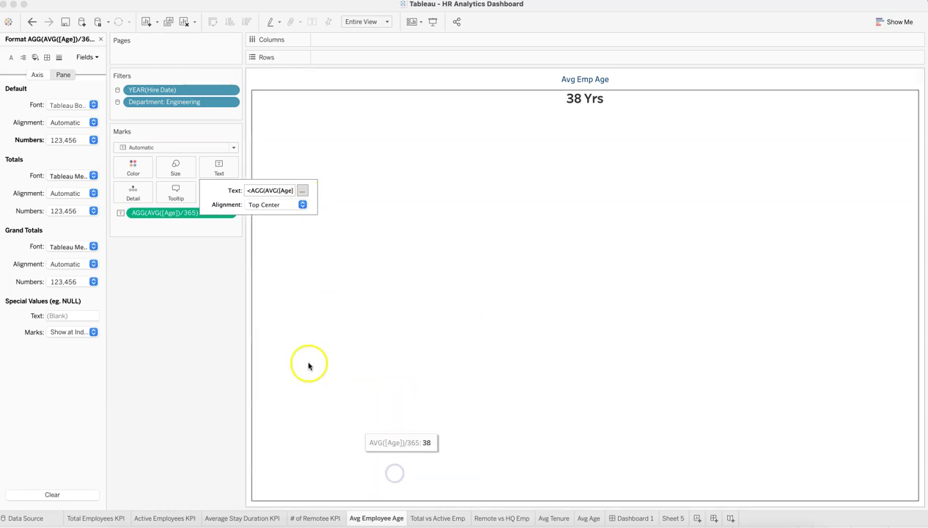
left_click(192, 290)
Step: Open the Total vs Active Emp sheet, close the format pane and locate the Active Employees measure among the data fields
left_click(425, 517)
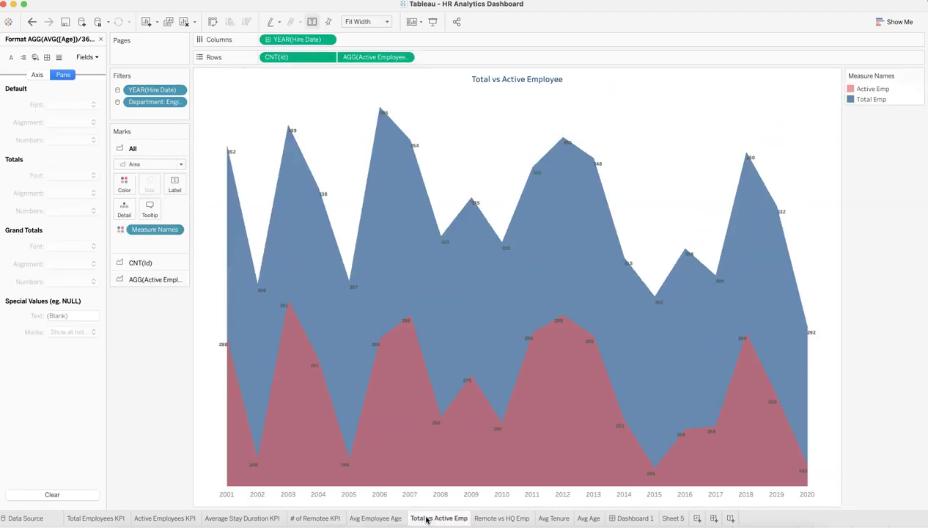
left_click(134, 206)
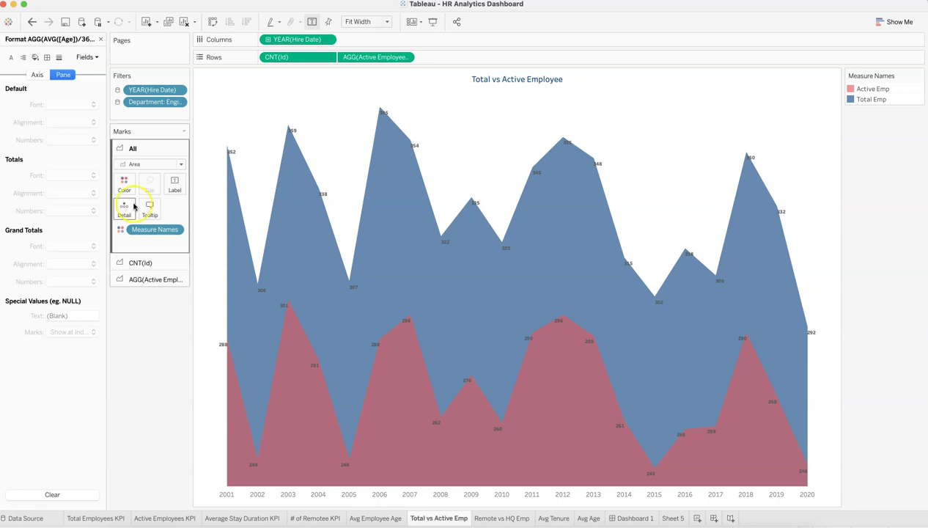
left_click(100, 39)
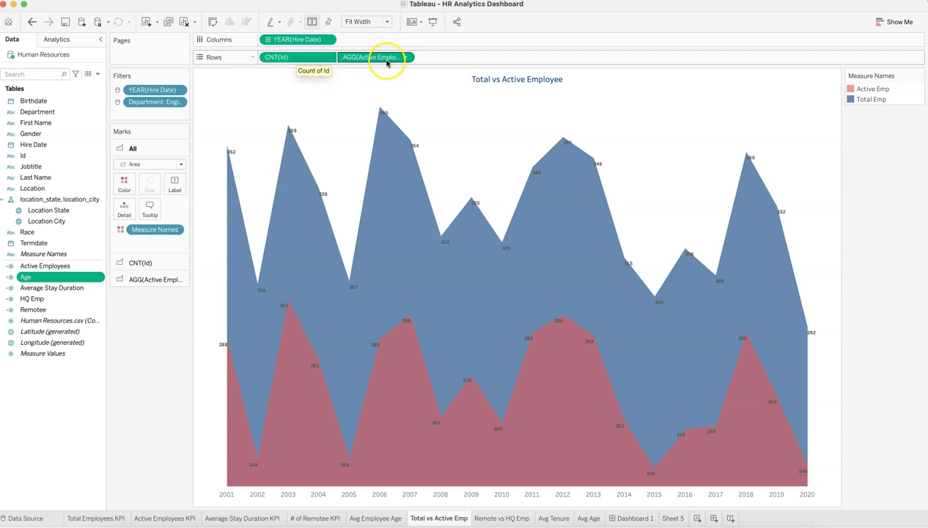
left_click(83, 266)
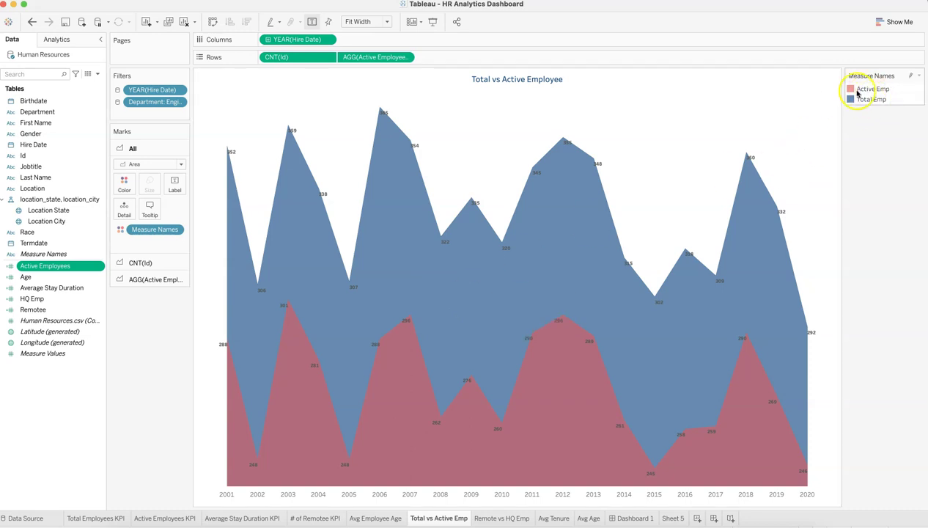
Step: Review the area chart option among the suggested chart types, and examine the CNT(Id) marks and the row and column fields
left_click(890, 21)
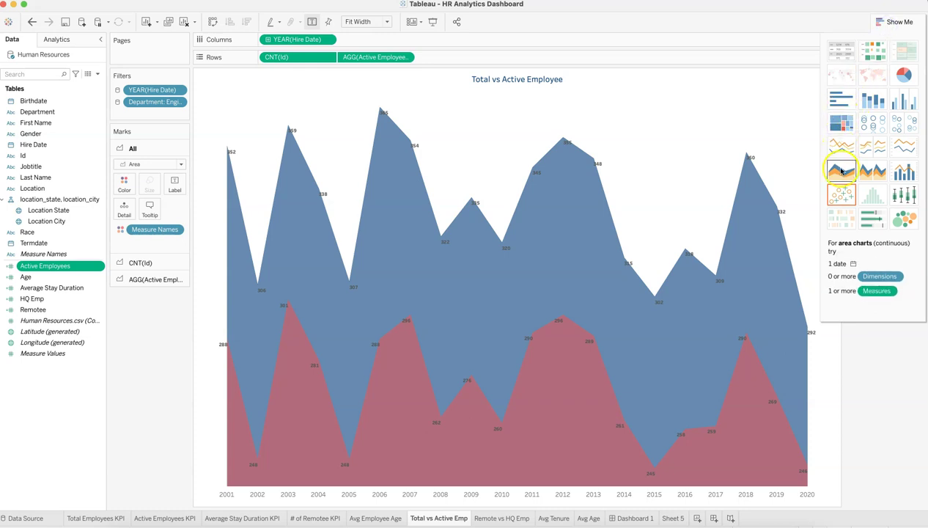
left_click(896, 24)
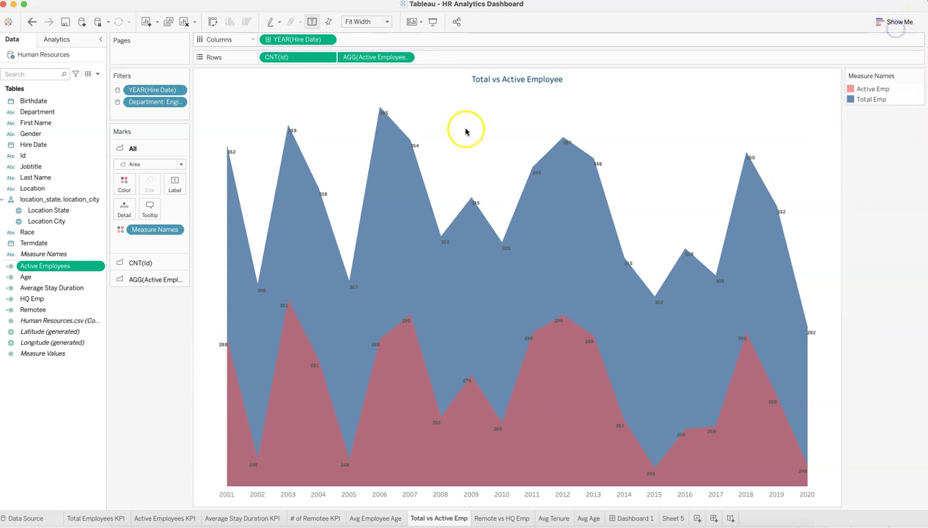
left_click(158, 263)
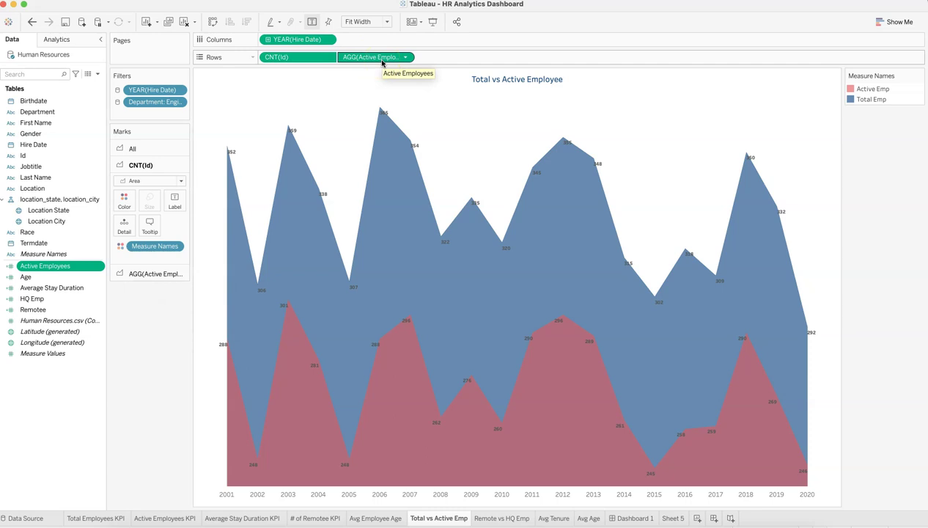
left_click(299, 42)
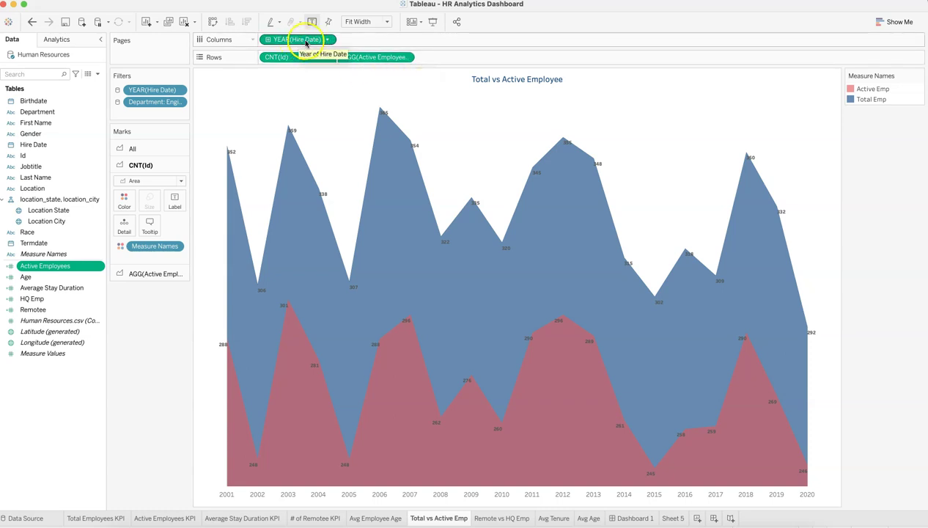
Step: Check how the charts appear on Dashboard 1, and return to the Total vs Active Emp sheet to examine its data points
left_click(634, 518)
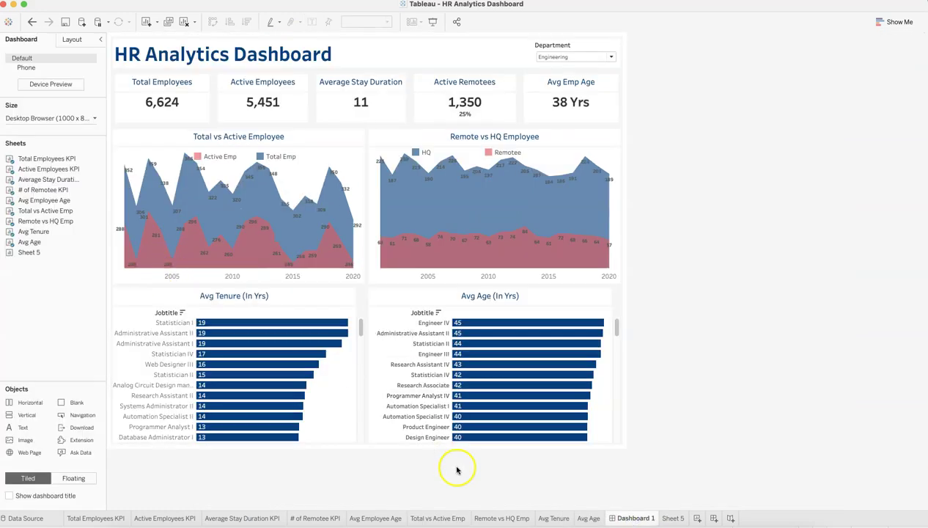
left_click(439, 518)
left_click(386, 518)
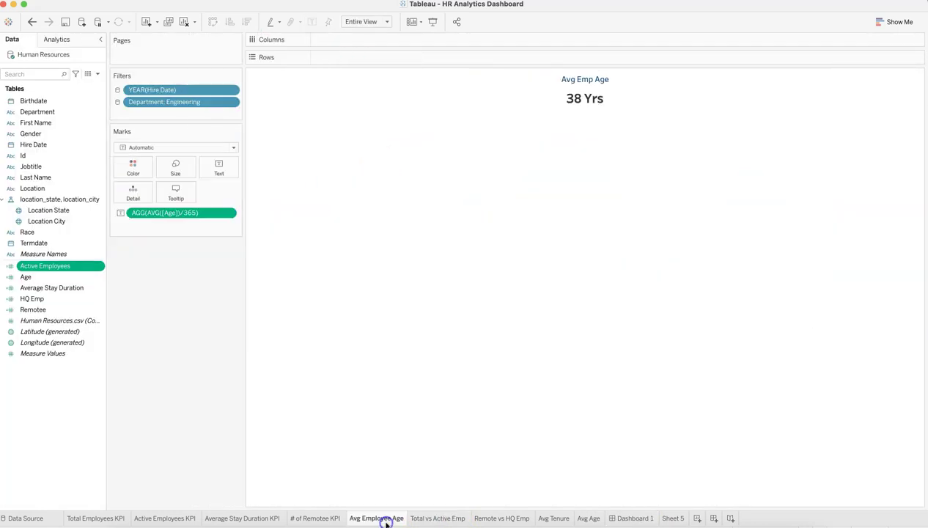
left_click(419, 518)
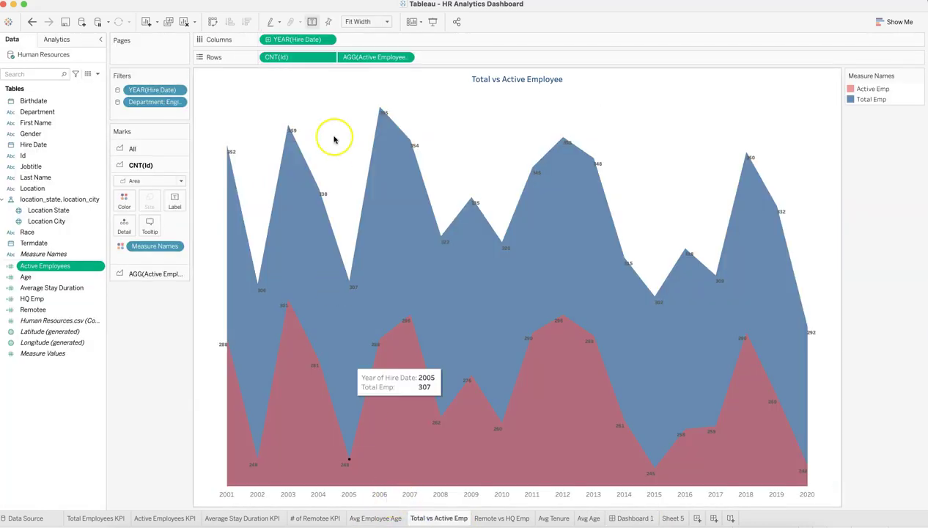
mouse_move(459, 266)
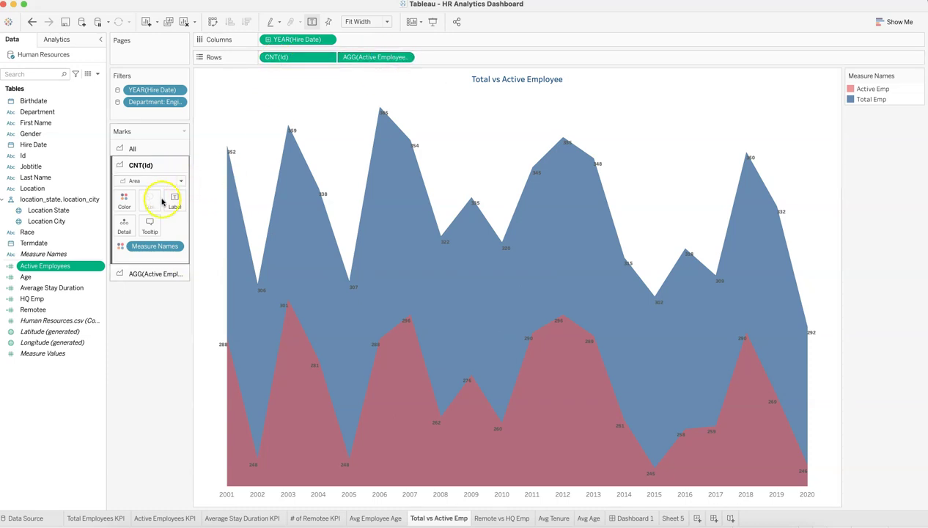
Step: Inspect the hex color assigned to Total Emp in the CNT(Id) mark colors, and cancel without edits
left_click(124, 201)
left_click(155, 234)
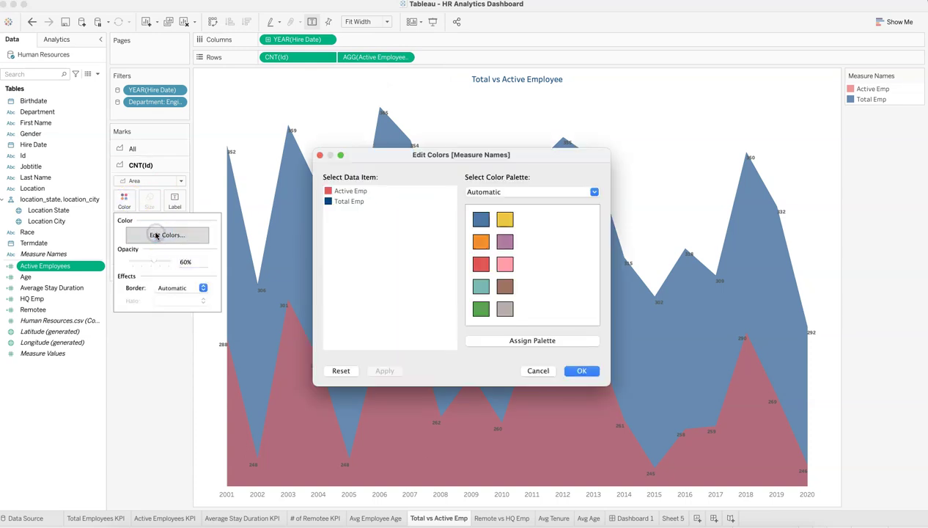
double_click(344, 202)
double_click(282, 264)
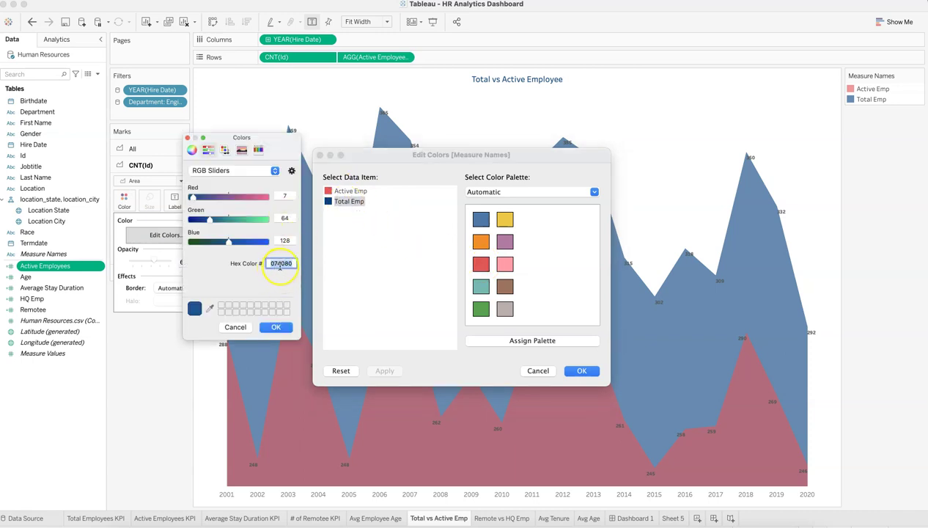
left_click(235, 327)
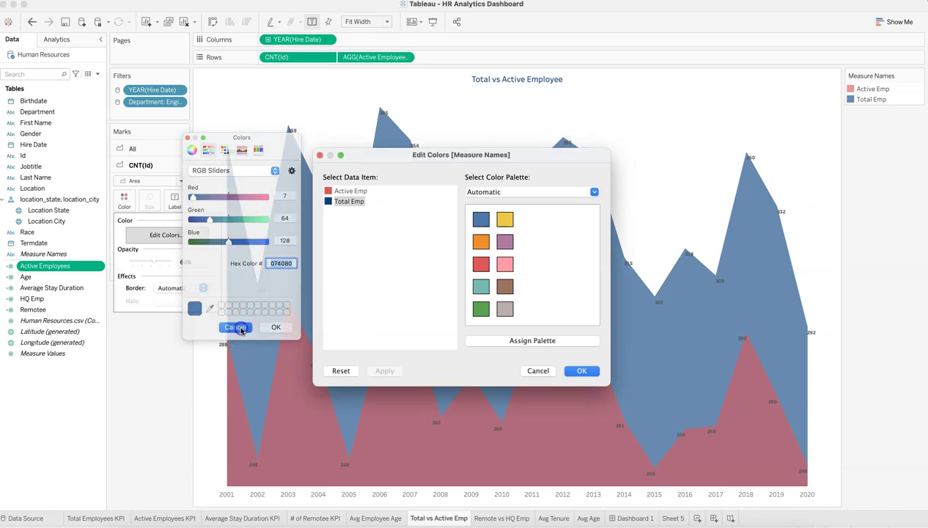
left_click(533, 370)
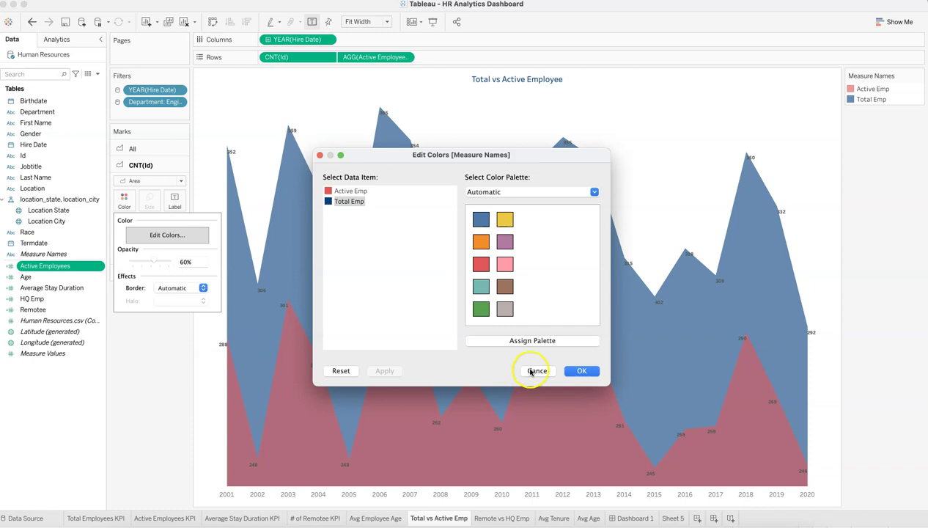
Step: Review the label settings for all marks, examining the font family, size, bold style and color, and close them
mouse_move(291, 131)
left_click(170, 149)
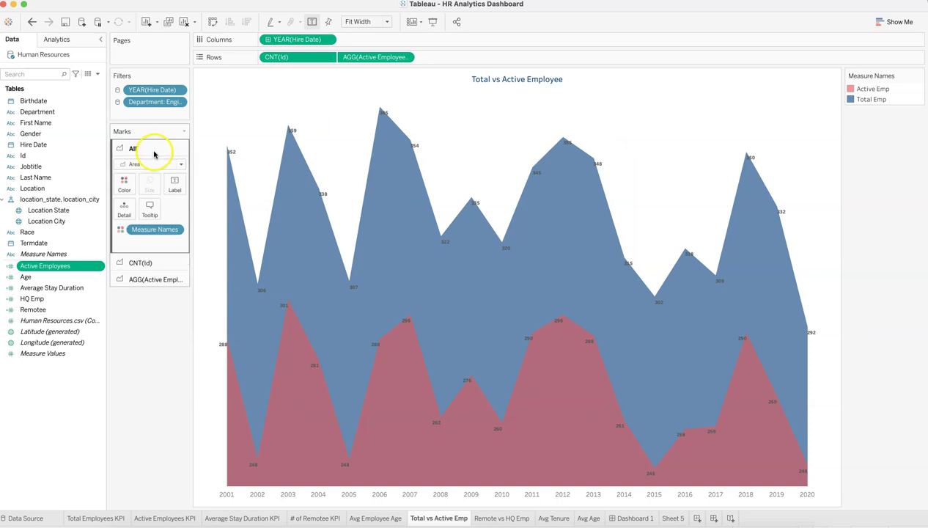
left_click(174, 183)
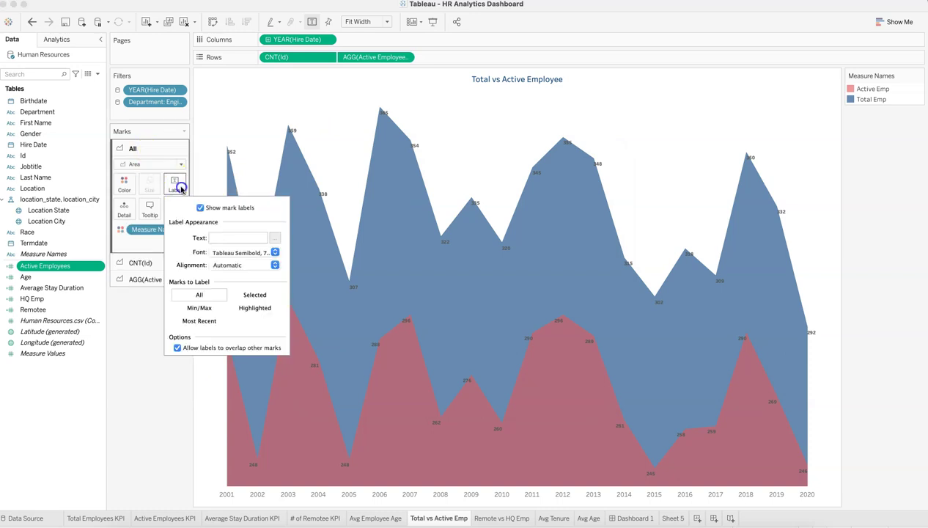
left_click(275, 252)
left_click(216, 360)
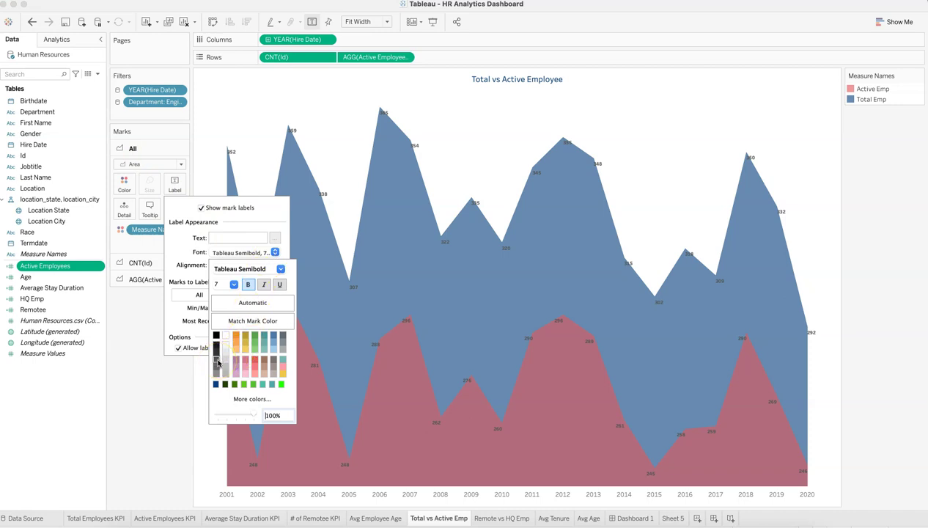
left_click(225, 284)
left_click(241, 270)
left_click(247, 286)
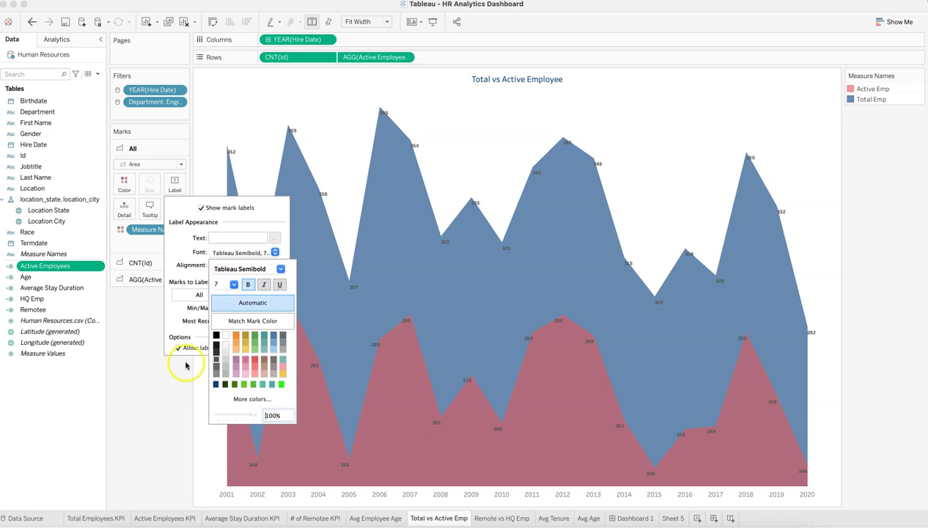
left_click(154, 446)
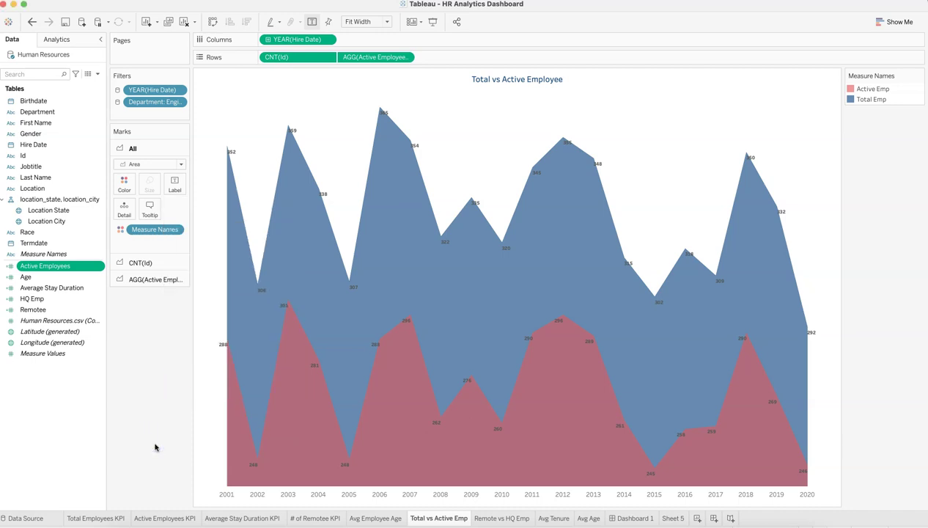
Step: Examine the color opacity for all marks, close the color options and inspect the Total Emp data in the area chart
left_click(132, 190)
left_click(126, 185)
left_click(131, 191)
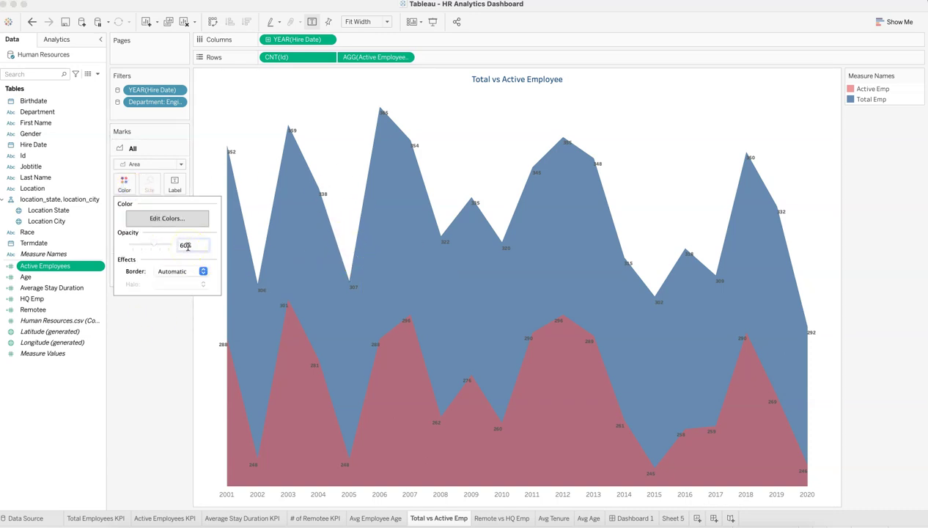
left_click(165, 348)
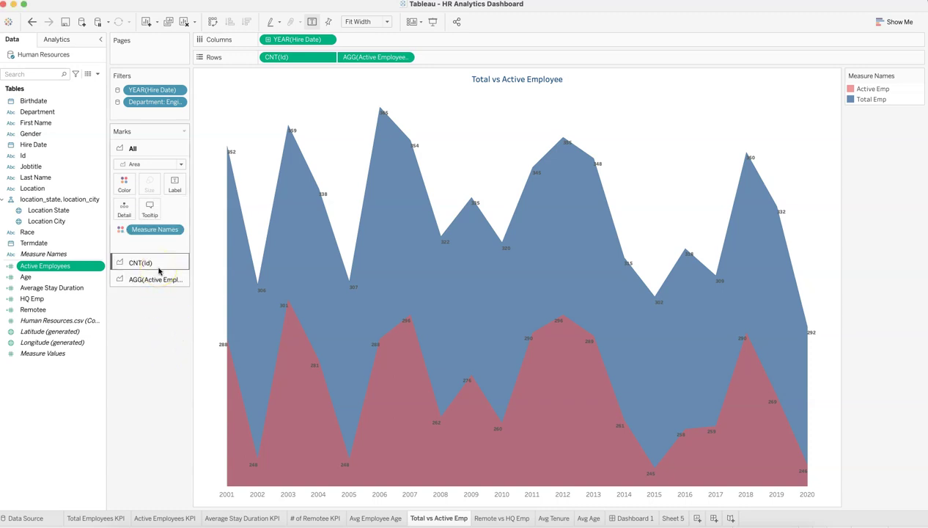
mouse_move(306, 298)
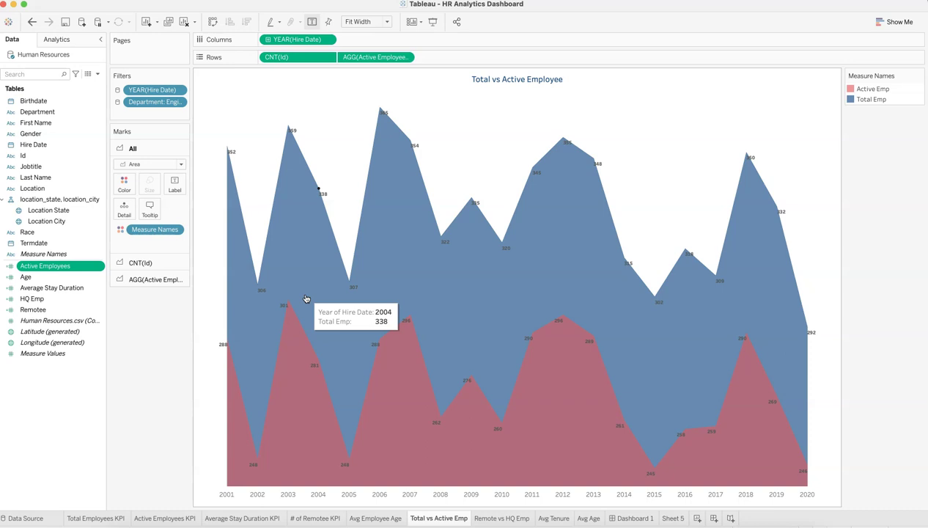
Step: Open the Remote vs HQ Emp sheet and review the mark color and label font settings for all marks
left_click(501, 518)
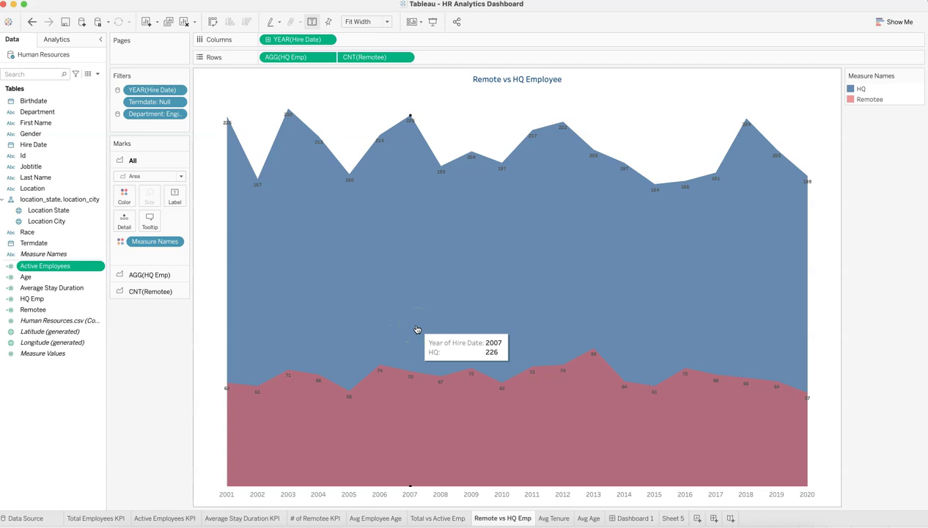
left_click(126, 197)
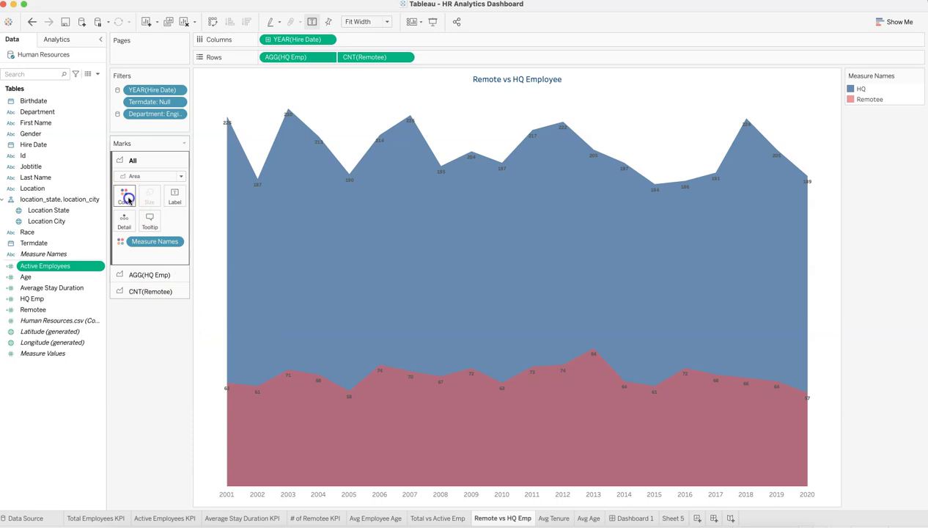
left_click(170, 362)
left_click(176, 195)
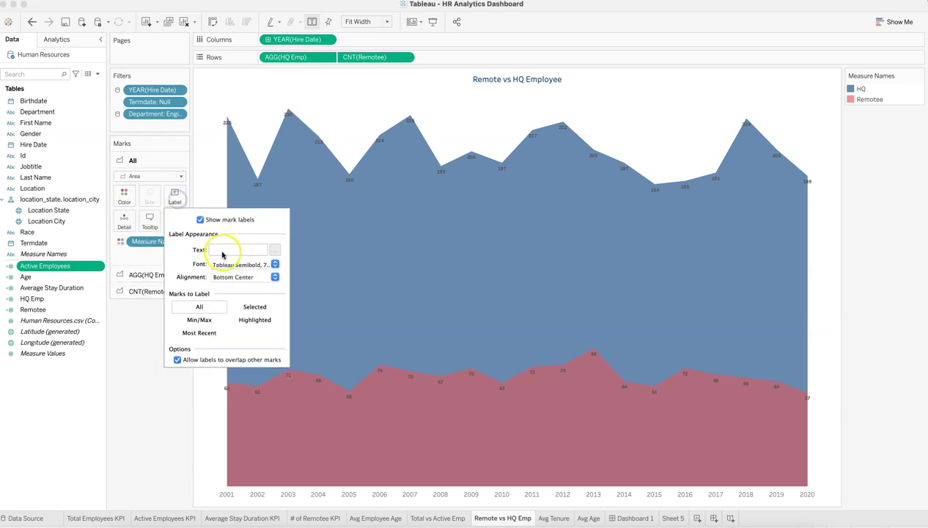
left_click(275, 264)
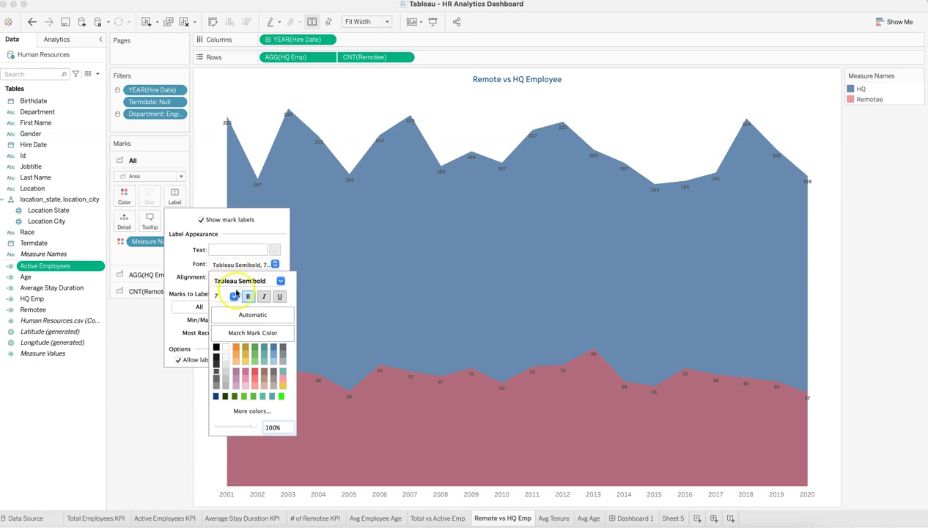
left_click(163, 397)
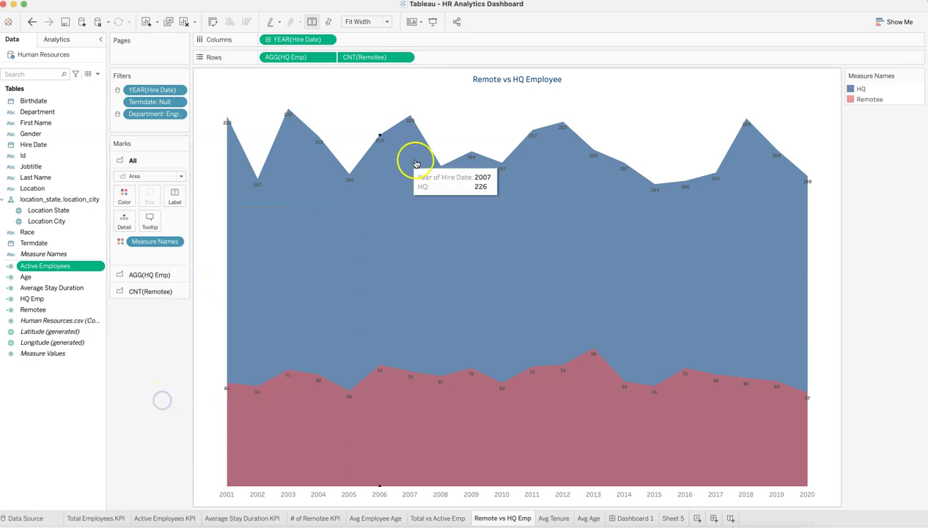
Step: Review the label alignment options of the Remote vs HQ Employee chart and close them without edits
left_click(175, 197)
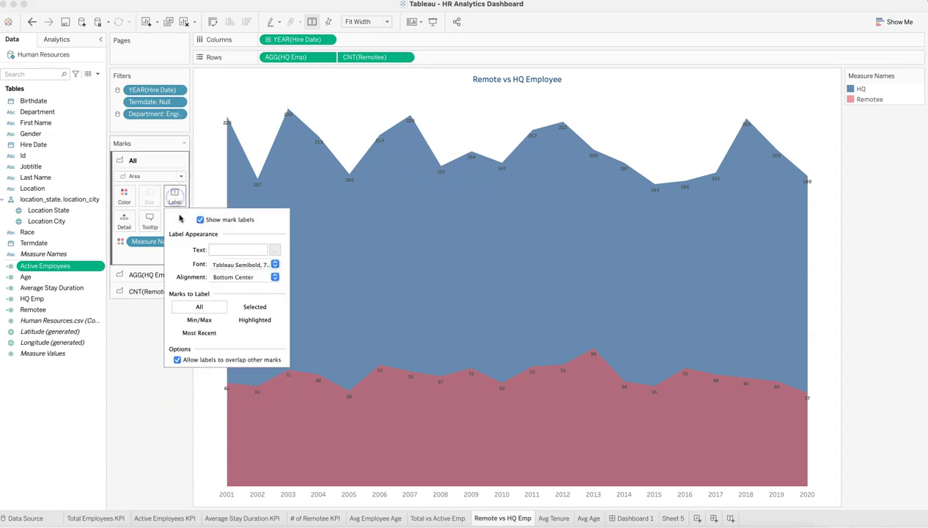
left_click(274, 276)
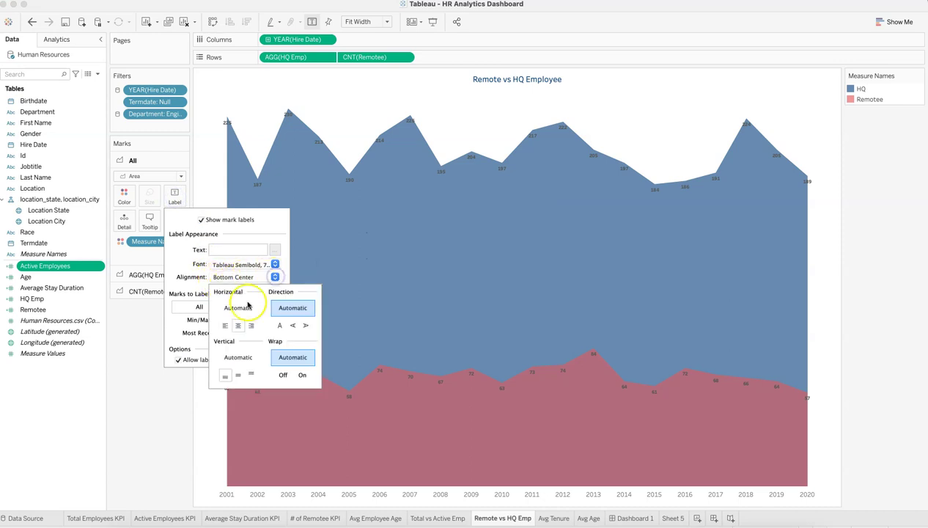
left_click(168, 412)
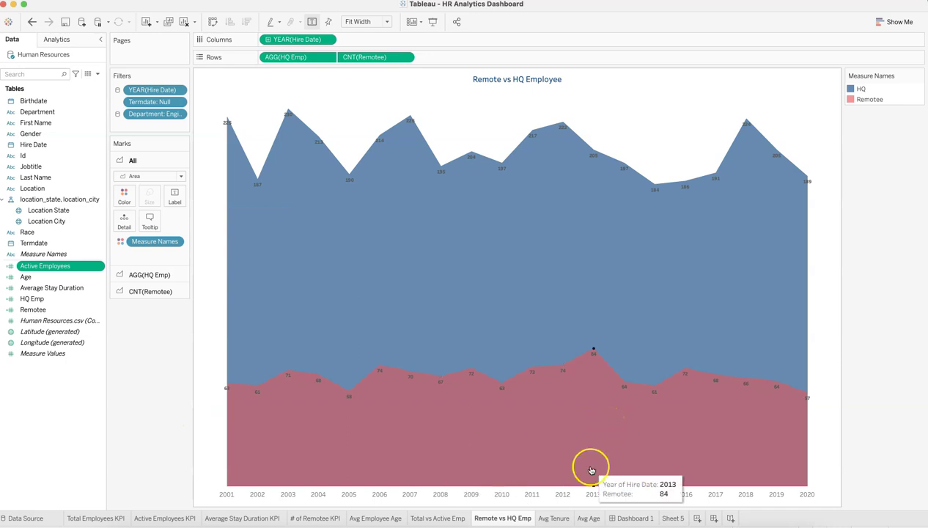
Step: Open the Avg Tenure sheet, examine the Average Stay Duration calculation formula, and close the calculation editor without edits
left_click(554, 517)
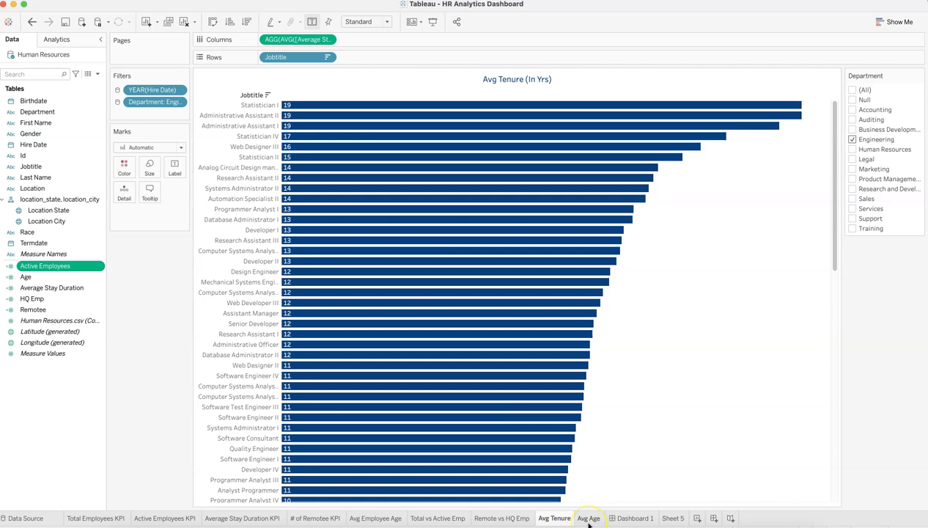
mouse_move(562, 521)
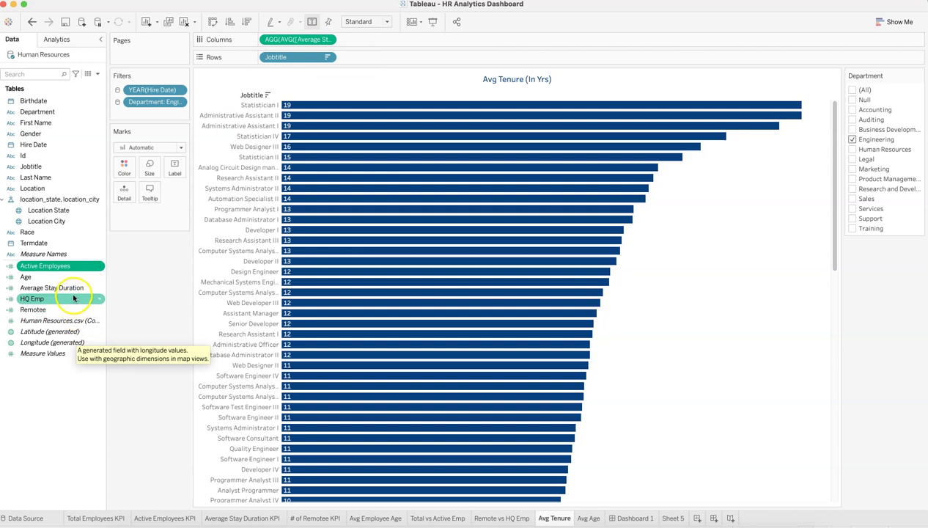
right_click(97, 288)
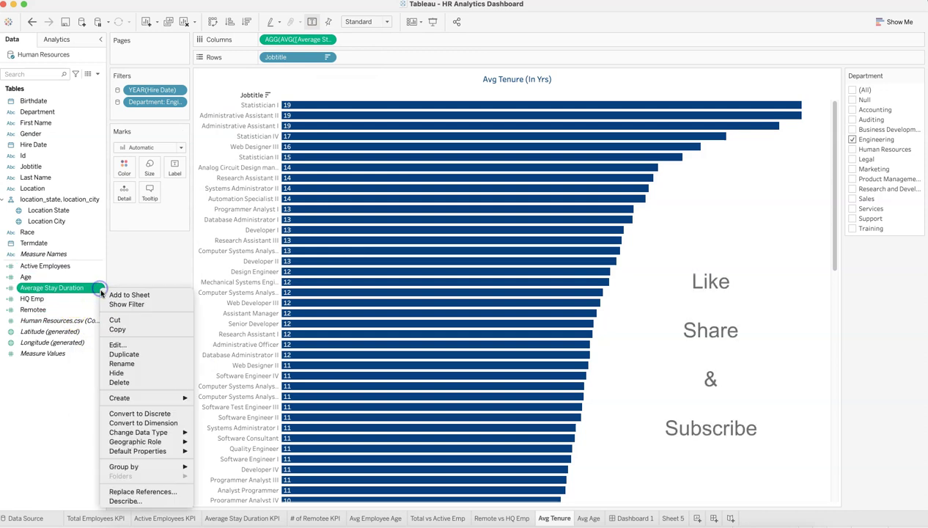
left_click(117, 344)
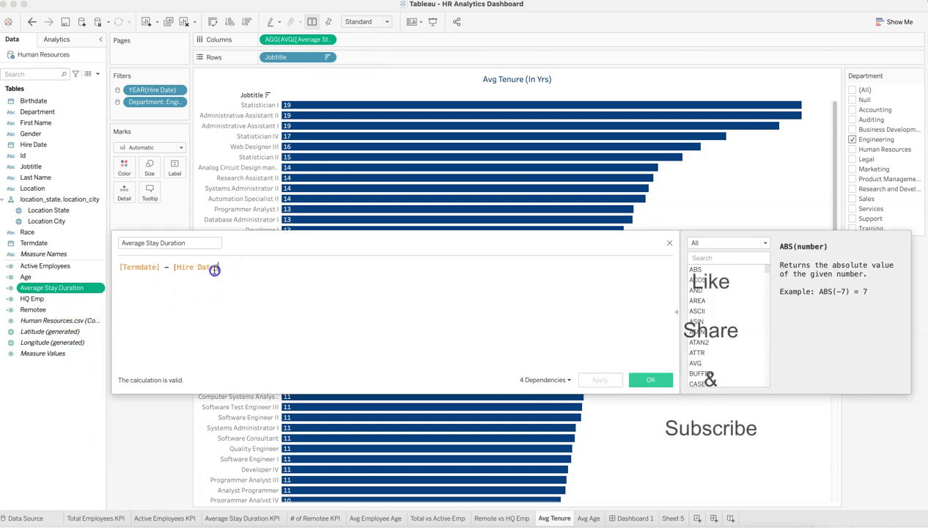
left_click(669, 244)
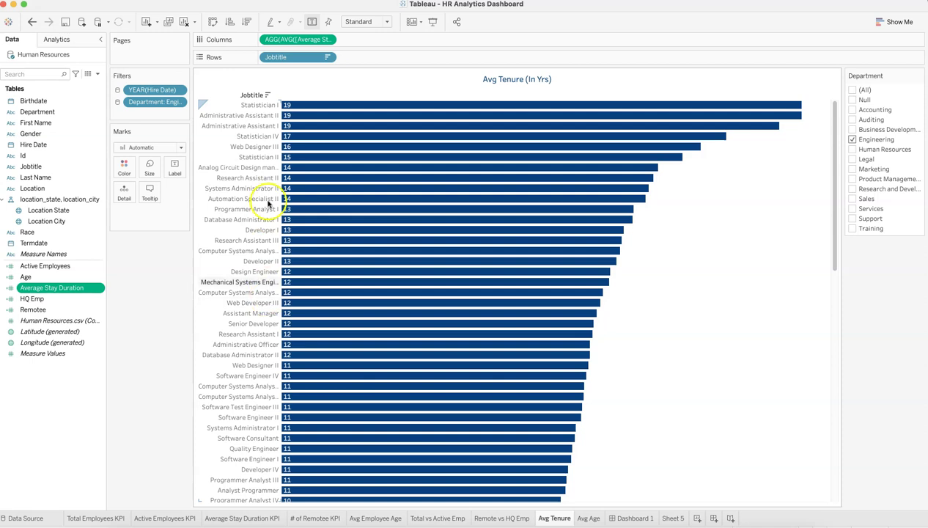
Step: Examine the average tenure bars by job title and the horizontal and vertical alignment of their labels, and close the label options
mouse_move(287, 108)
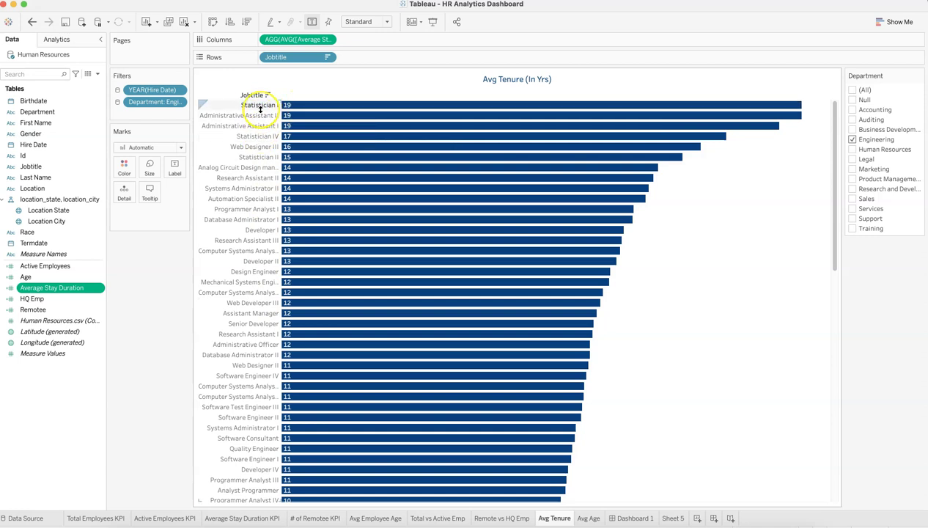
mouse_move(422, 169)
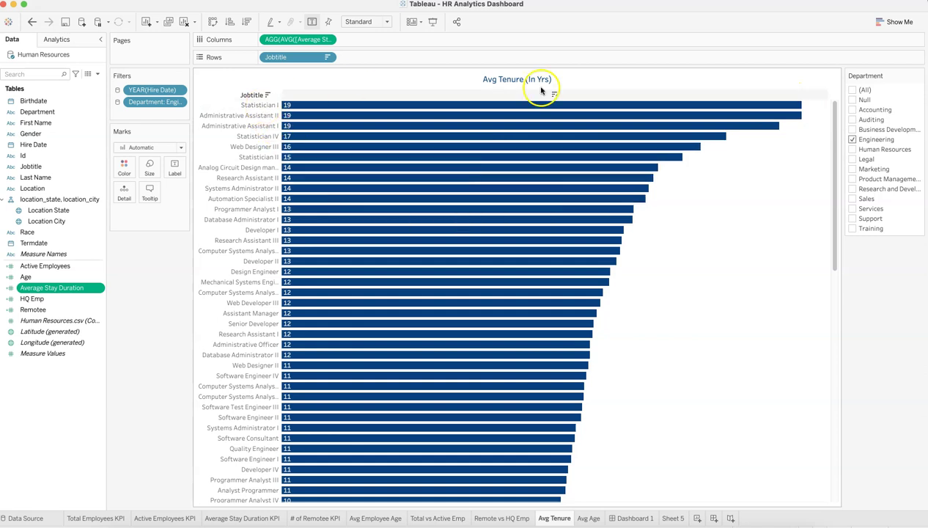
mouse_move(804, 109)
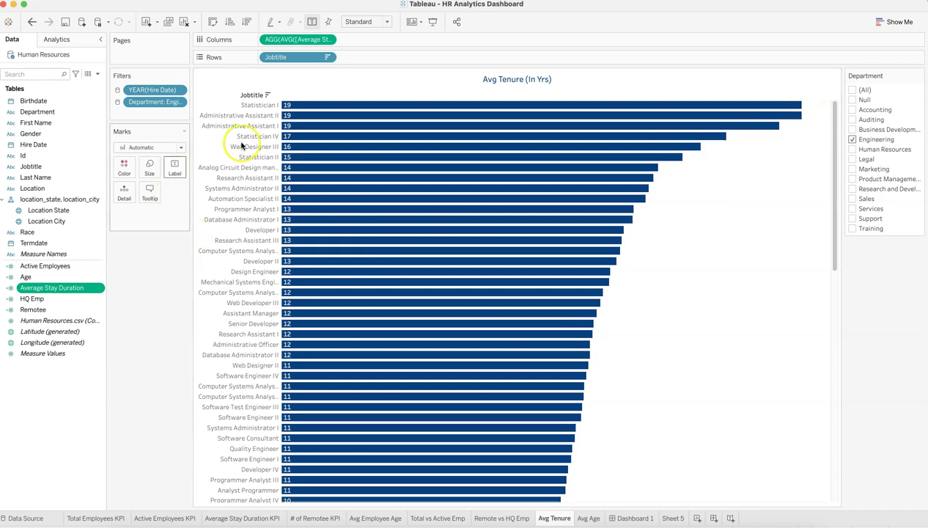
left_click(174, 168)
left_click(284, 247)
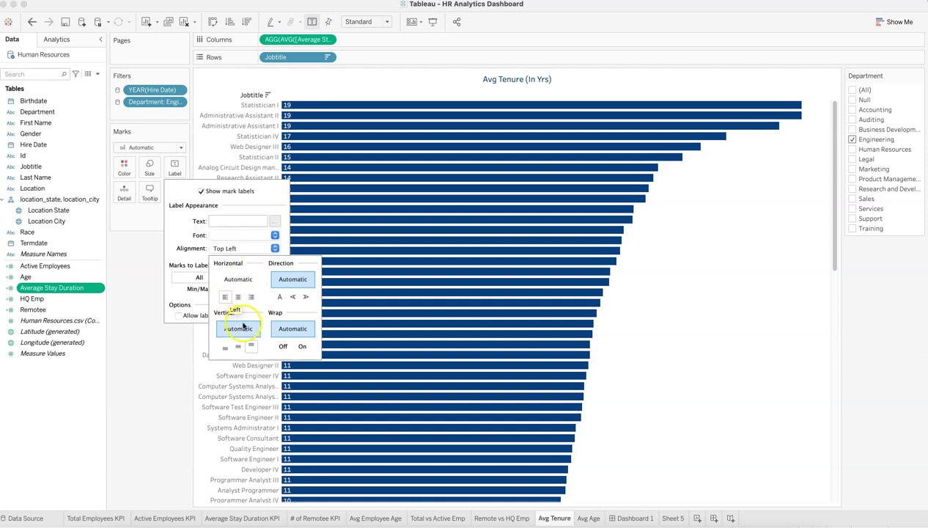
left_click(168, 386)
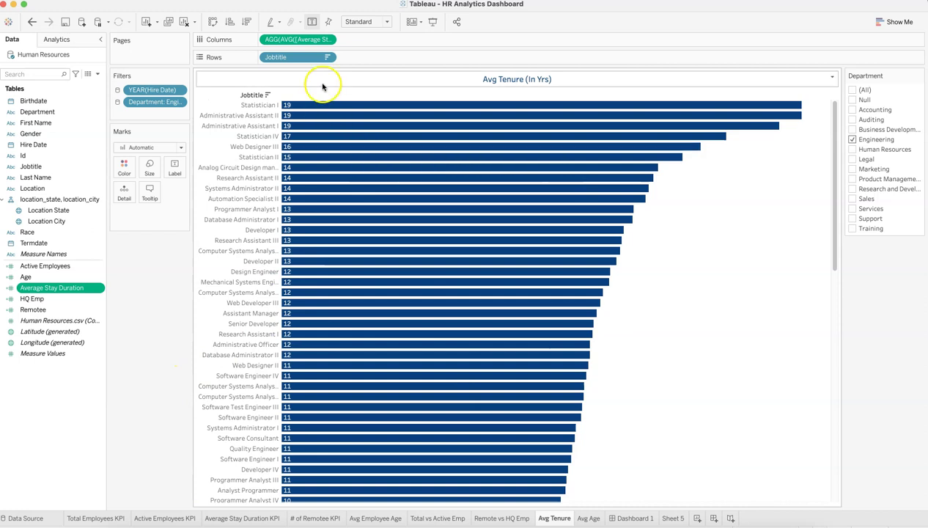
Step: Open the Avg Age sheet, examine the Age calculation formula, and close the calculation editor without edits
left_click(589, 518)
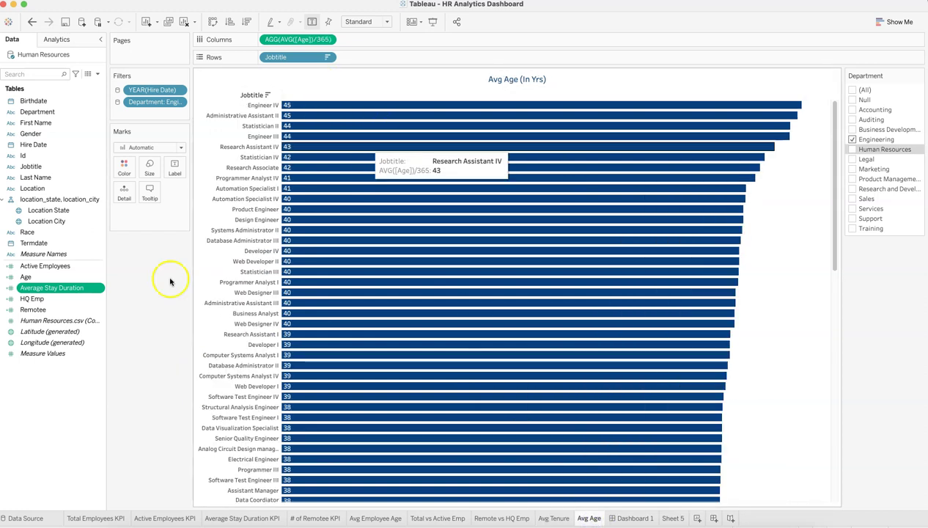
right_click(101, 278)
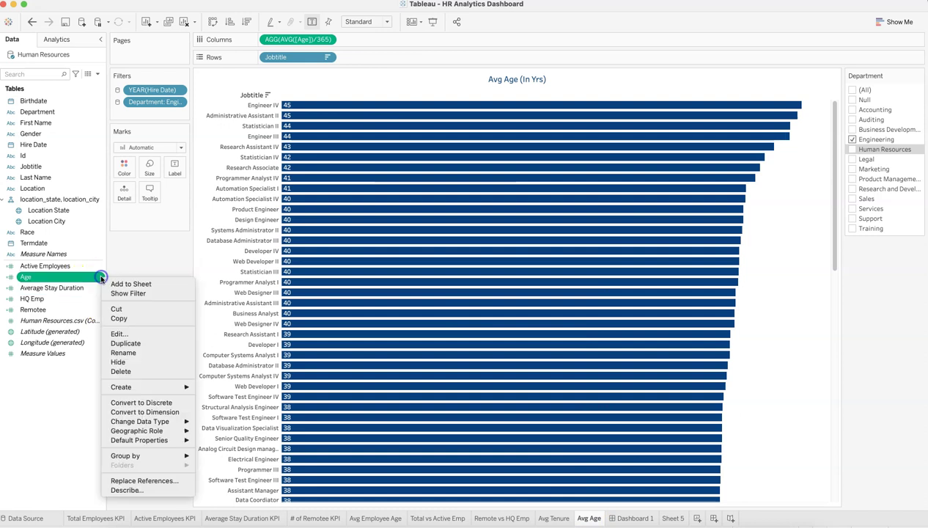
left_click(121, 334)
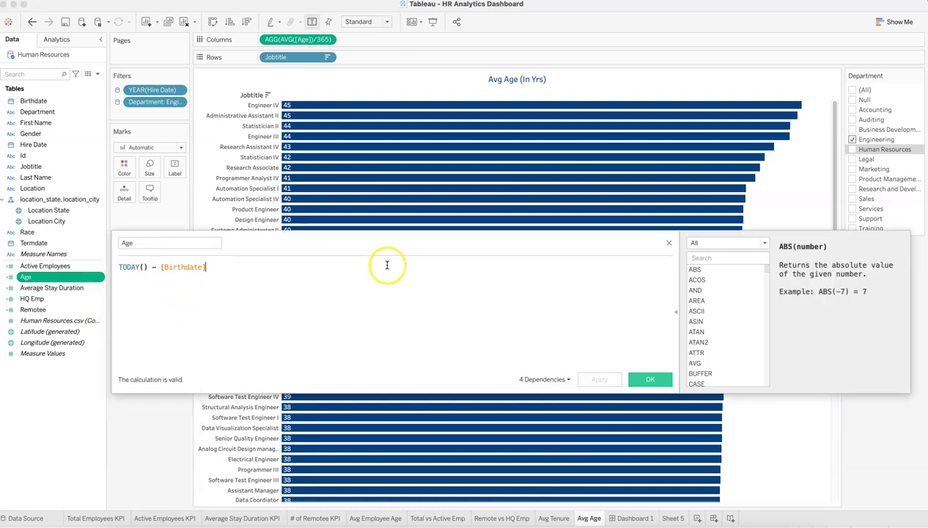
left_click(667, 242)
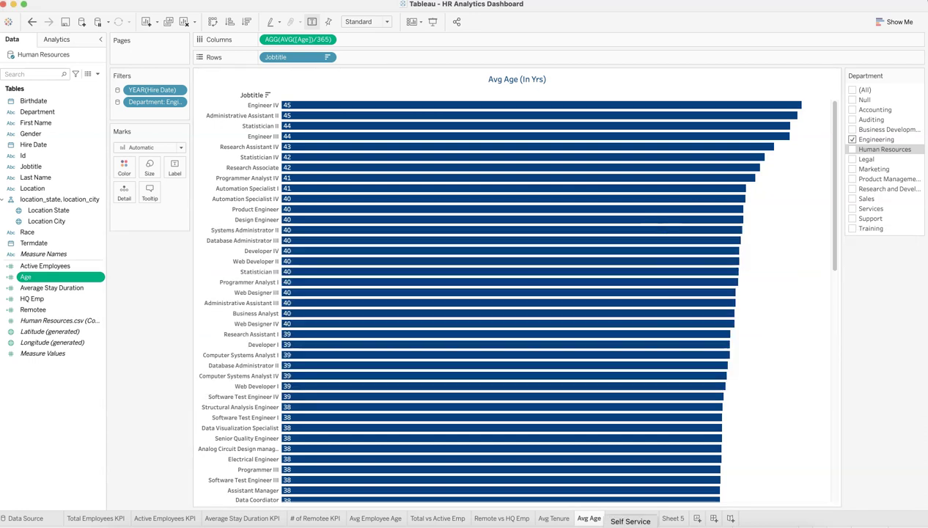
Step: Open Dashboard 1 and examine its layout hierarchy, expanding the Vertical and Tiled containers
left_click(638, 518)
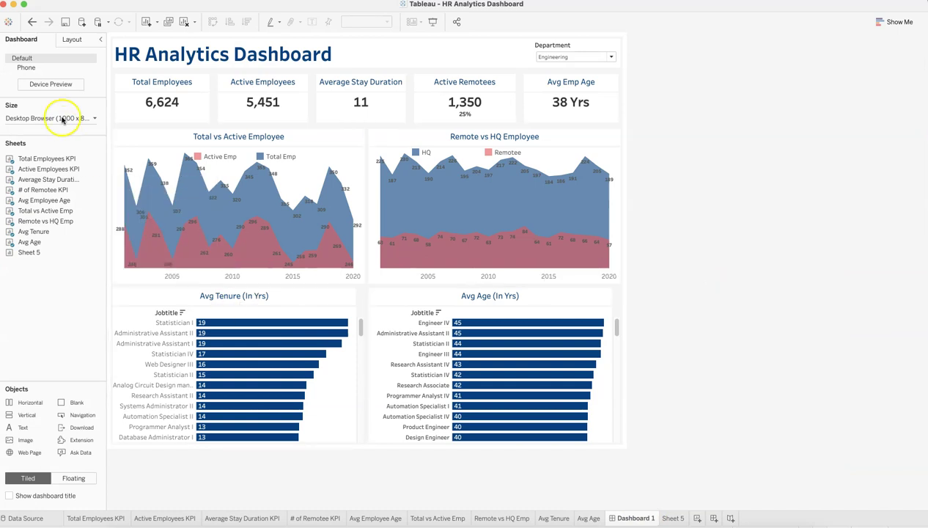
left_click(74, 40)
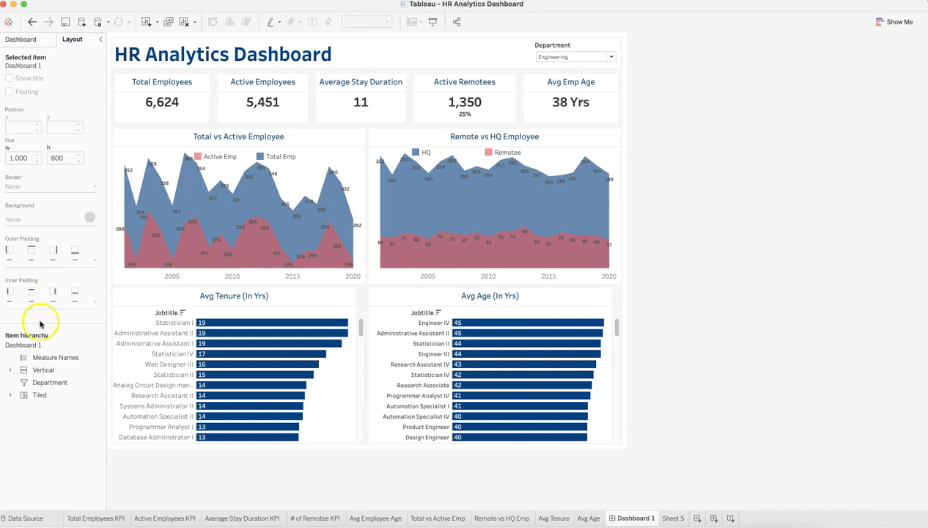
left_click(10, 370)
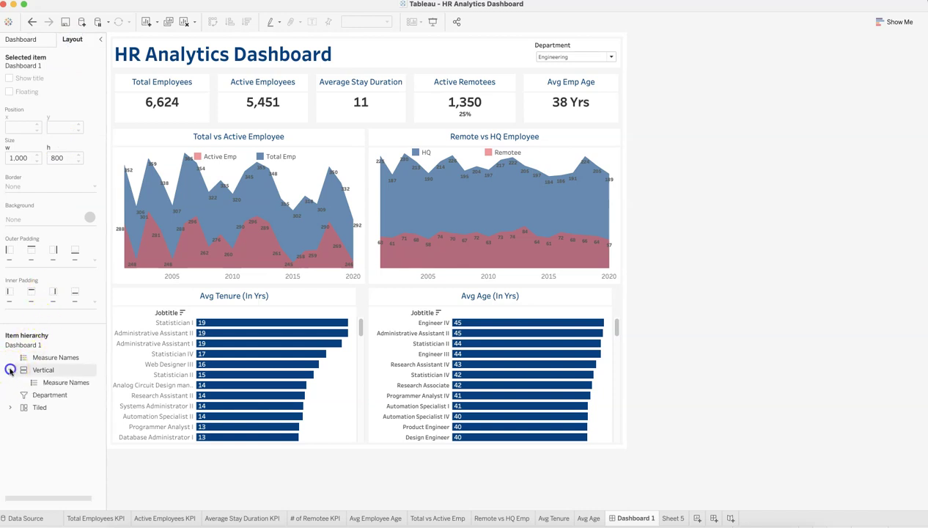
left_click(10, 407)
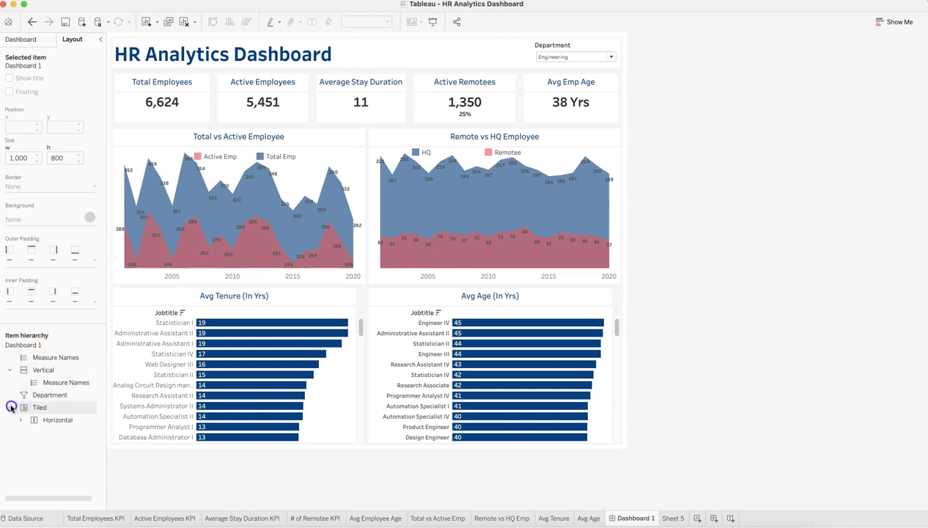
left_click(247, 43)
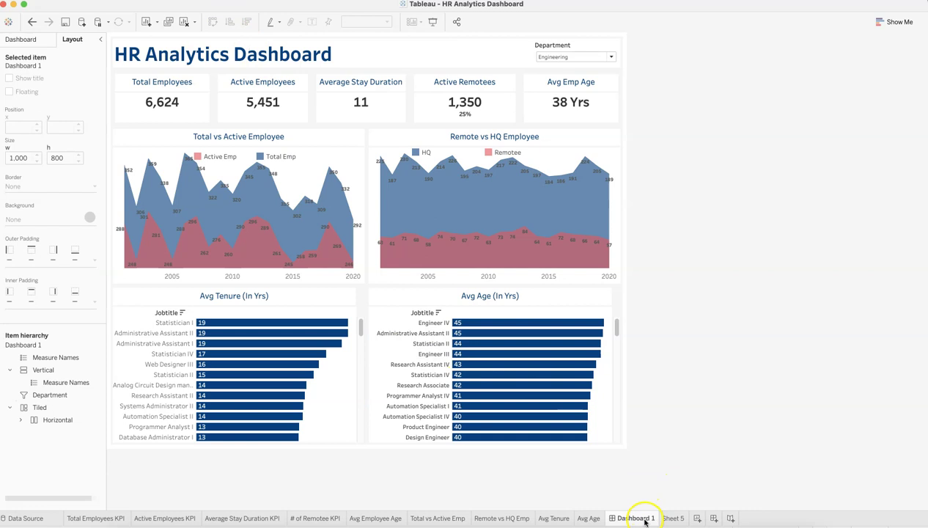
Step: Create a new blank dashboard and place a tiled vertical container across its whole canvas
left_click(712, 518)
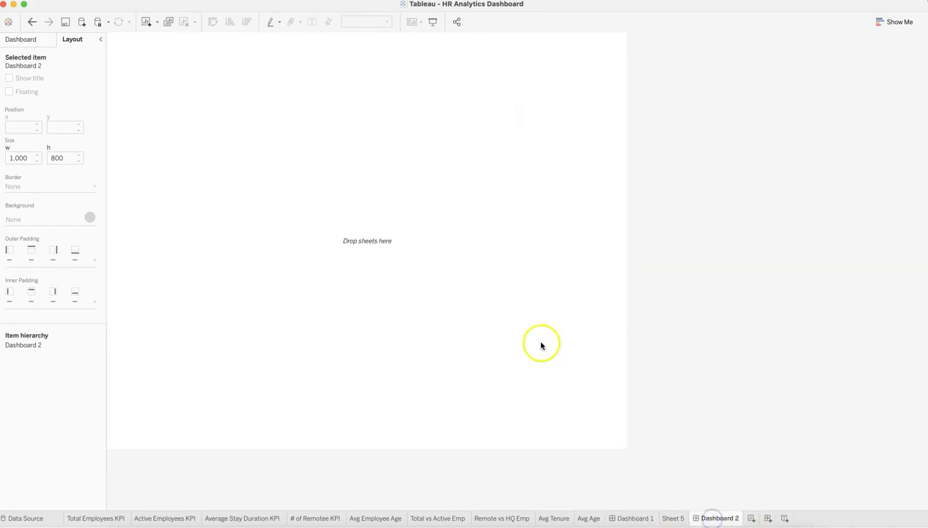
left_click(43, 44)
left_click(257, 129)
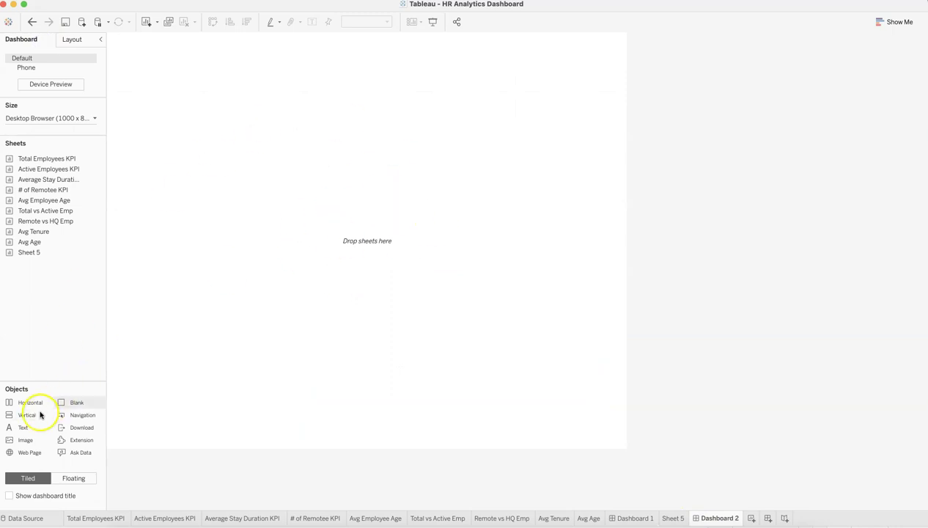
left_click_drag(32, 417, 259, 233)
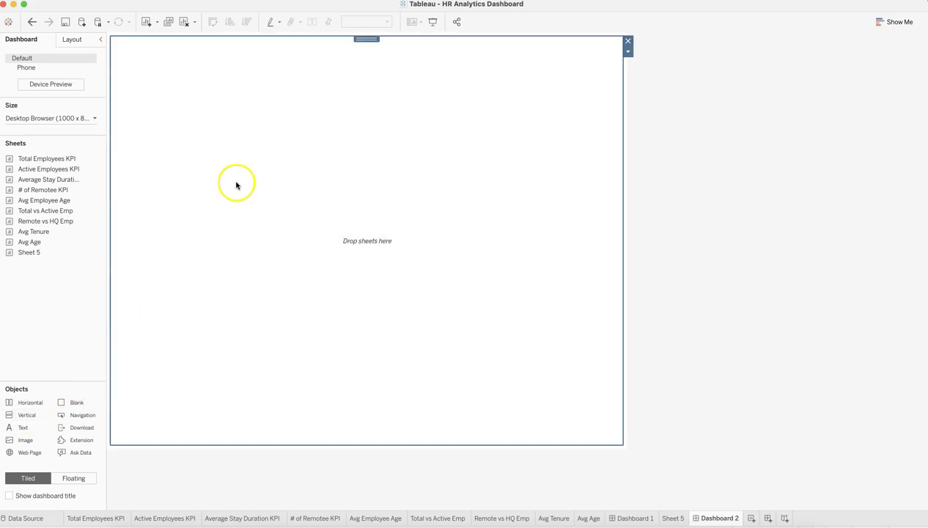
Step: Set the vertical container's background to very light gray and compare it with Dashboard 1's background
left_click(74, 39)
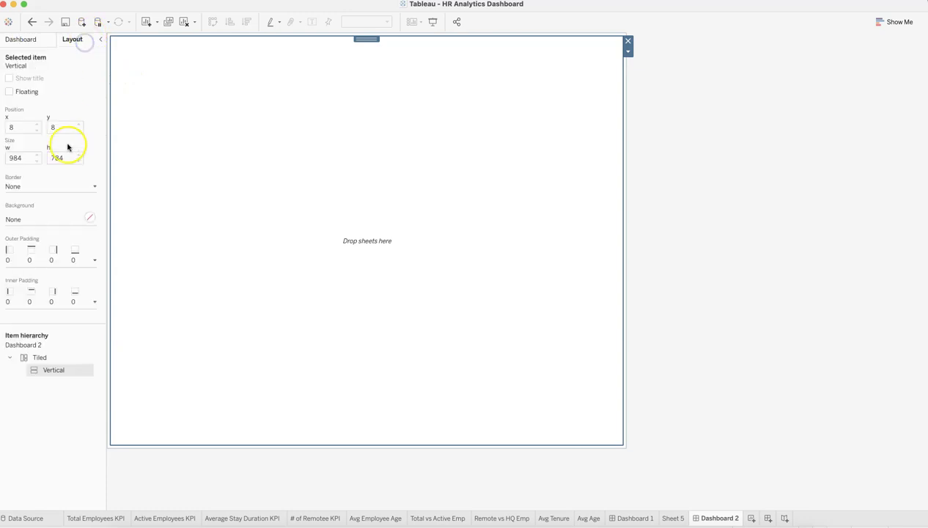
left_click(88, 218)
left_click(22, 263)
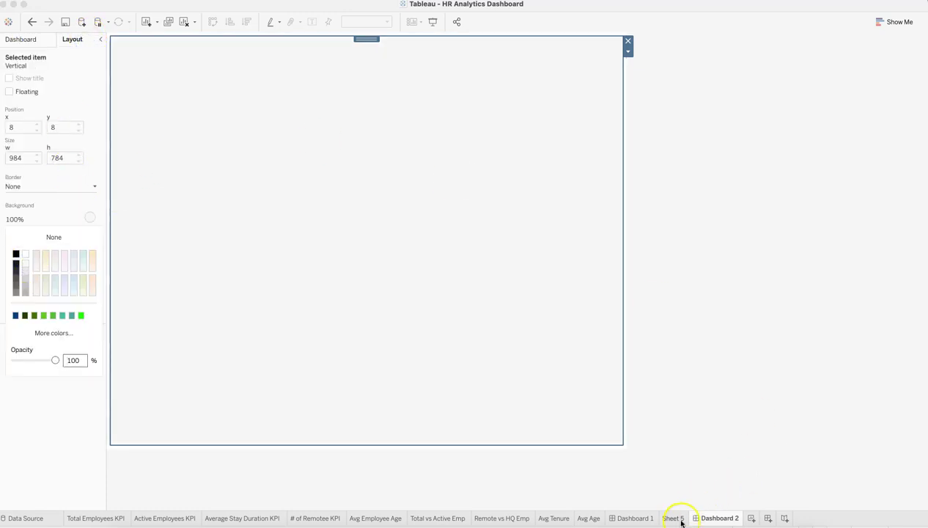
left_click(641, 518)
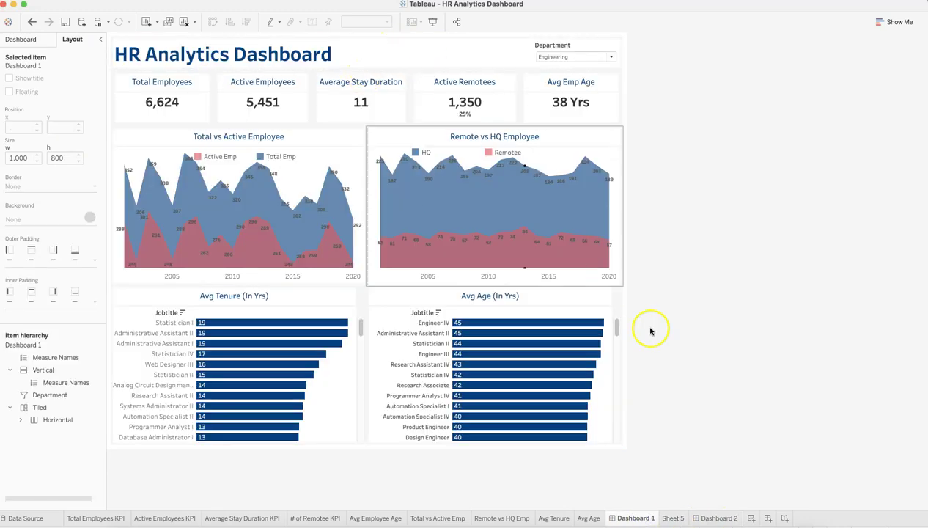
left_click(712, 518)
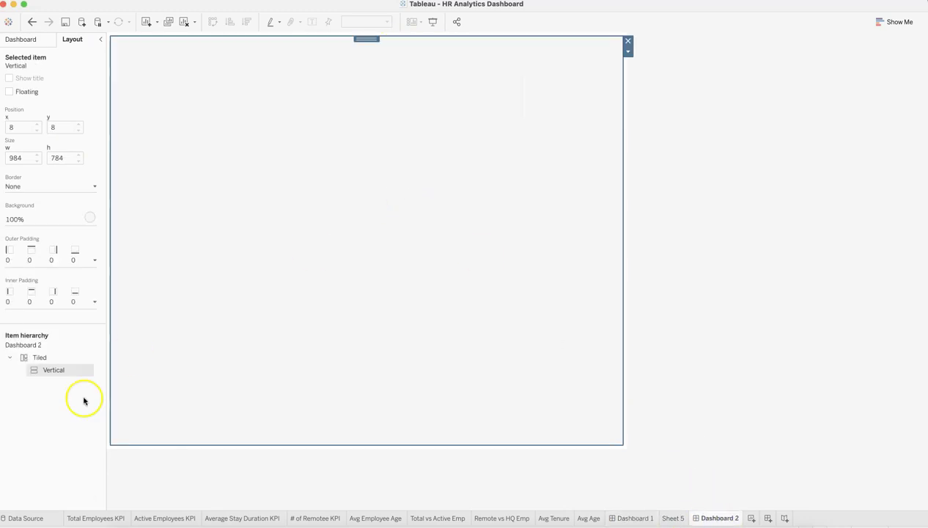
Step: Add a text object reading "HR Analytics Dashboard" inside the vertical container of Dashboard 2
left_click(20, 40)
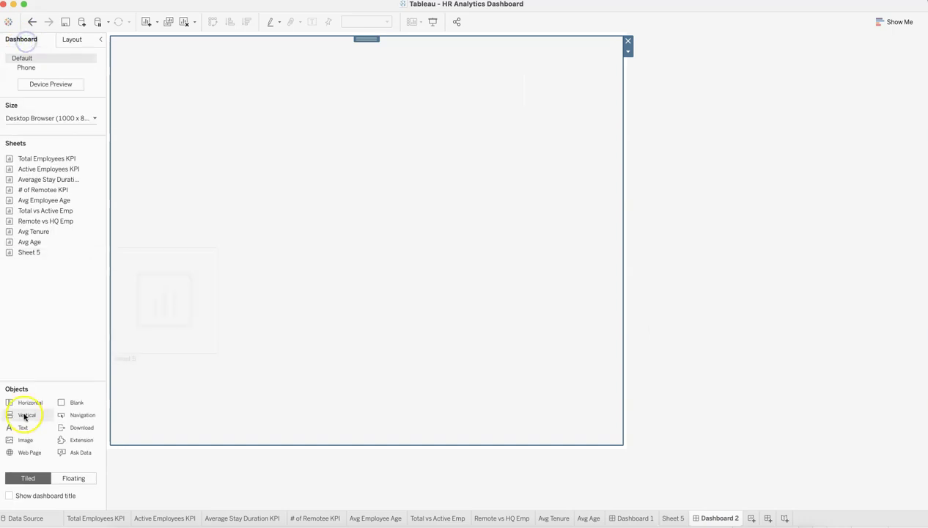
left_click_drag(26, 429, 266, 156)
type("HR")
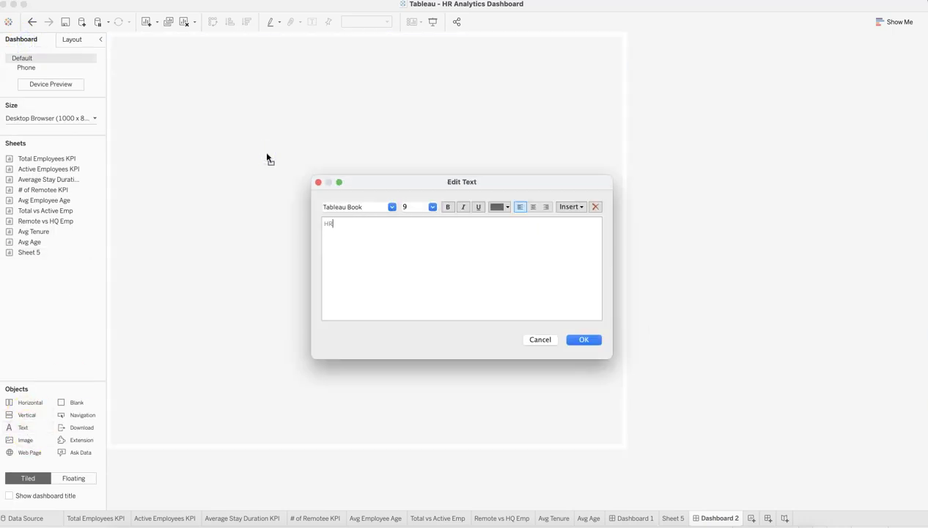
type(" Analytics Dashboard")
Step: Format the whole title text in Tableau Medium at size 24 with a dark gray color, and apply it
key("super+a")
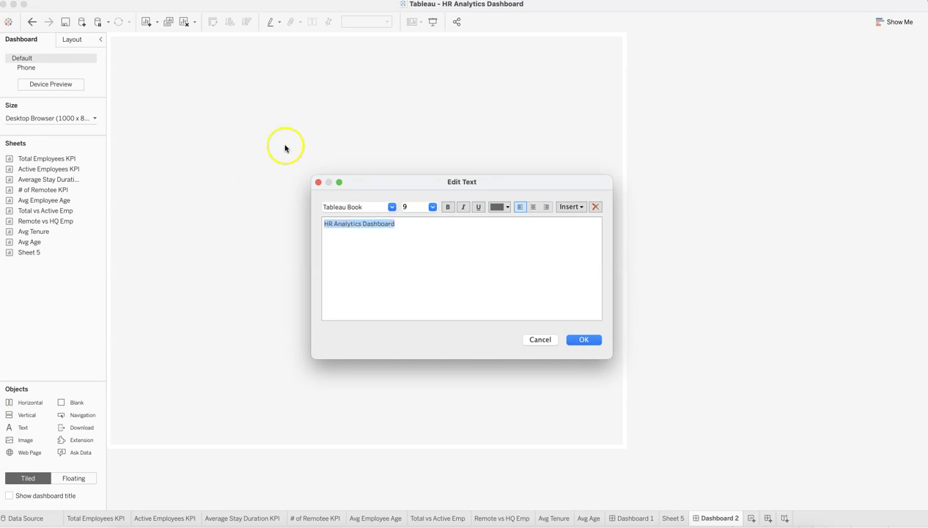
left_click(392, 206)
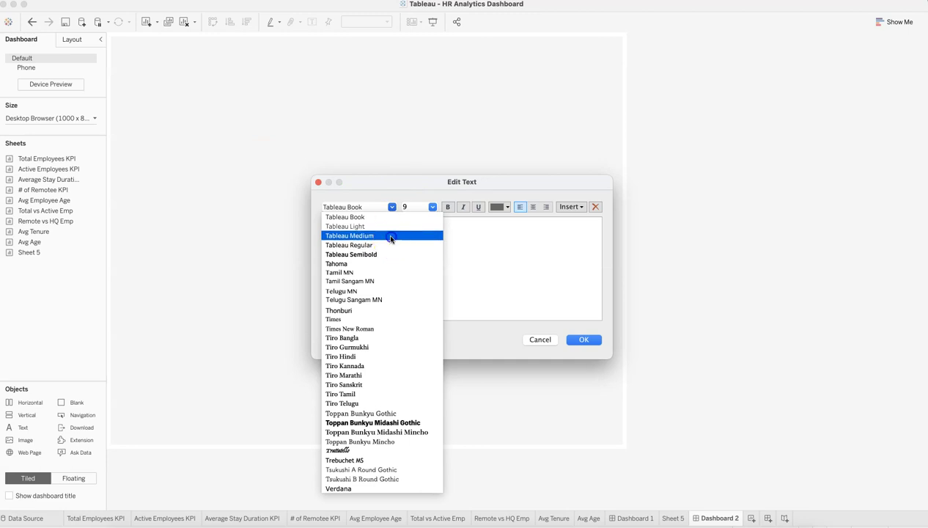
left_click(392, 235)
left_click(436, 208)
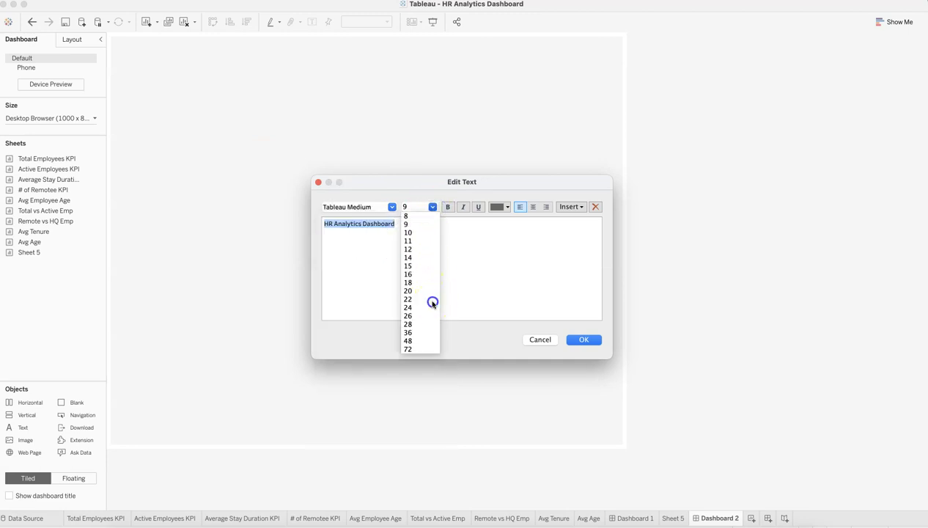
left_click(432, 302)
left_click(433, 206)
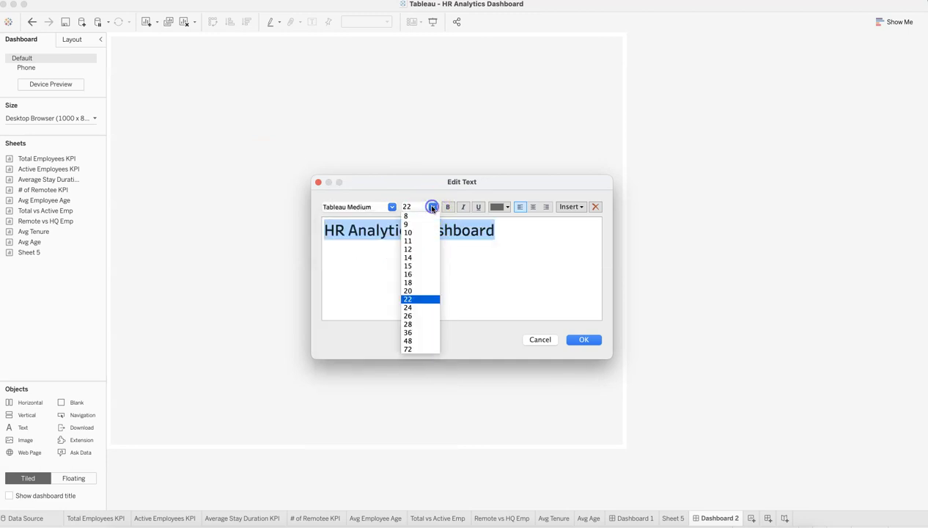
left_click(436, 306)
left_click(506, 209)
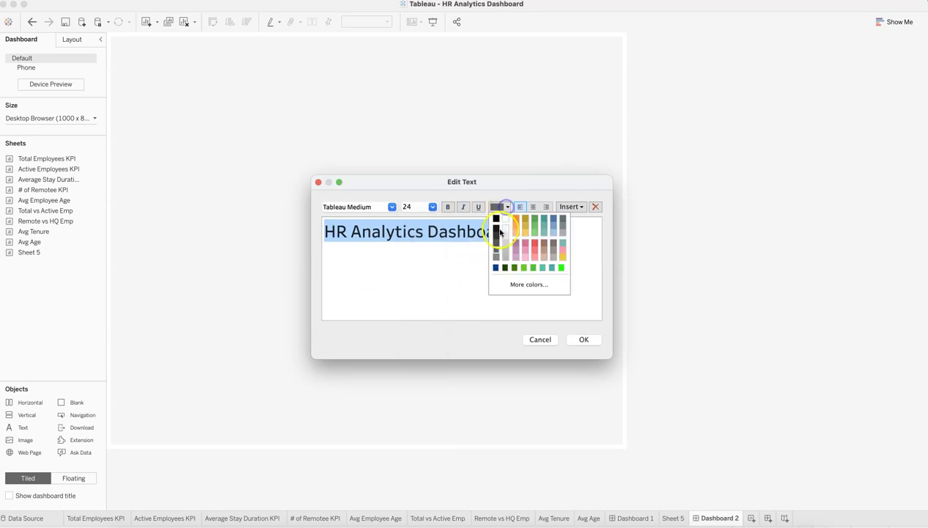
left_click(495, 231)
left_click(578, 338)
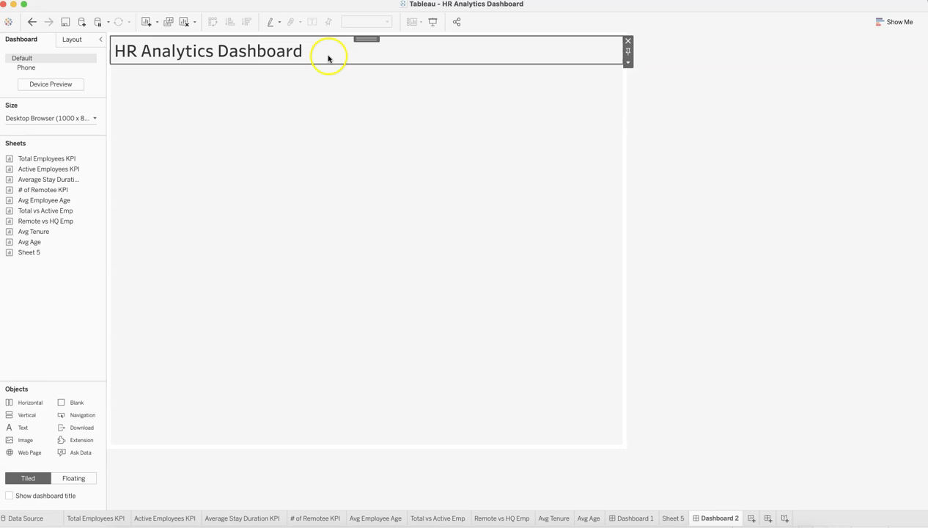
Step: Make the "HR Analytics Dashboard" title text bold
double_click(328, 58)
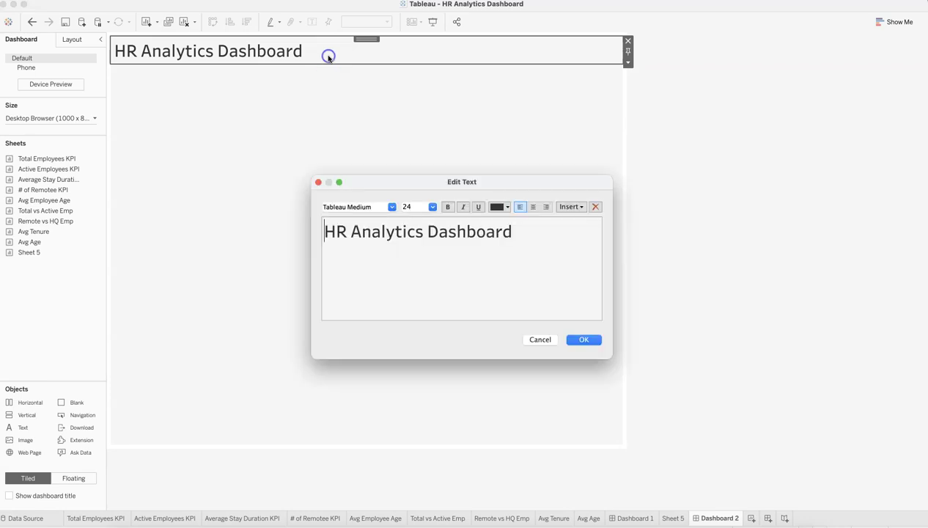
left_click(448, 207)
left_click(584, 340)
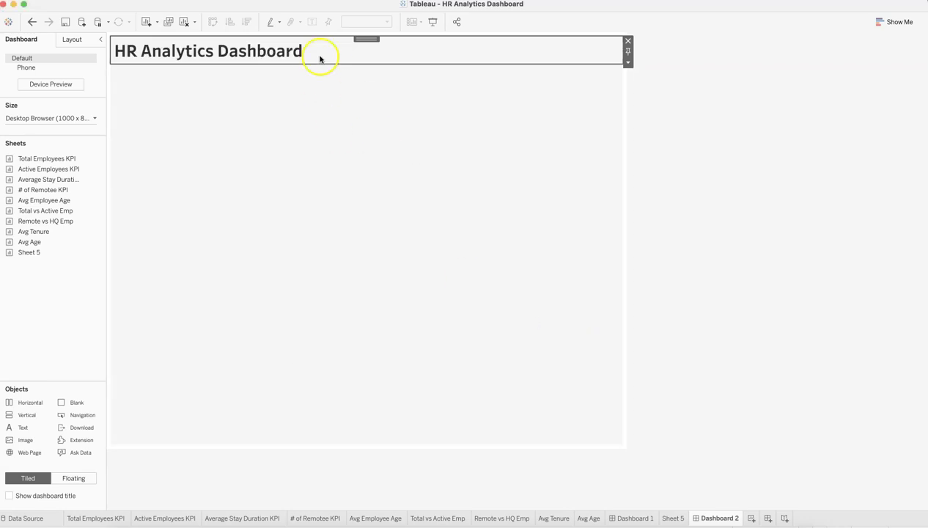
left_click(679, 207)
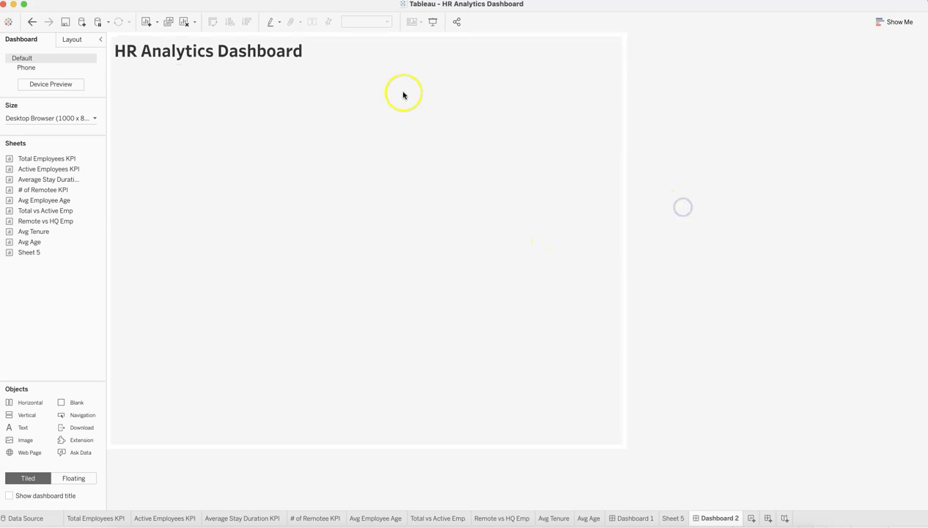
Step: Give the "HR Analytics Dashboard" title object a white background
left_click(409, 57)
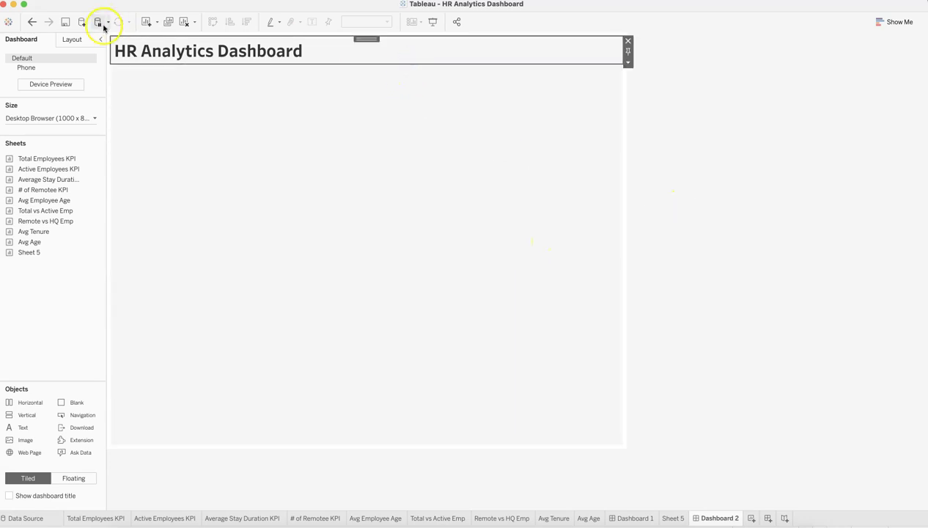
left_click(74, 39)
left_click(90, 217)
left_click(25, 256)
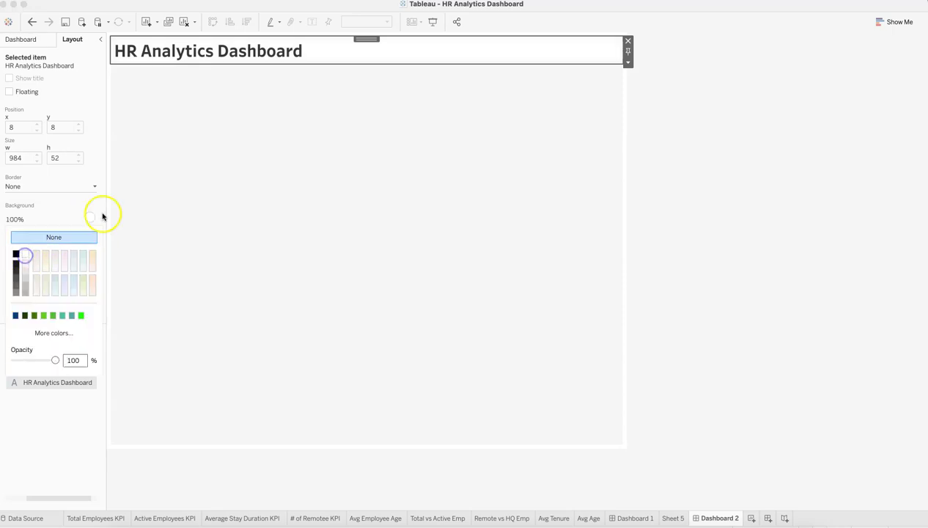
left_click(667, 178)
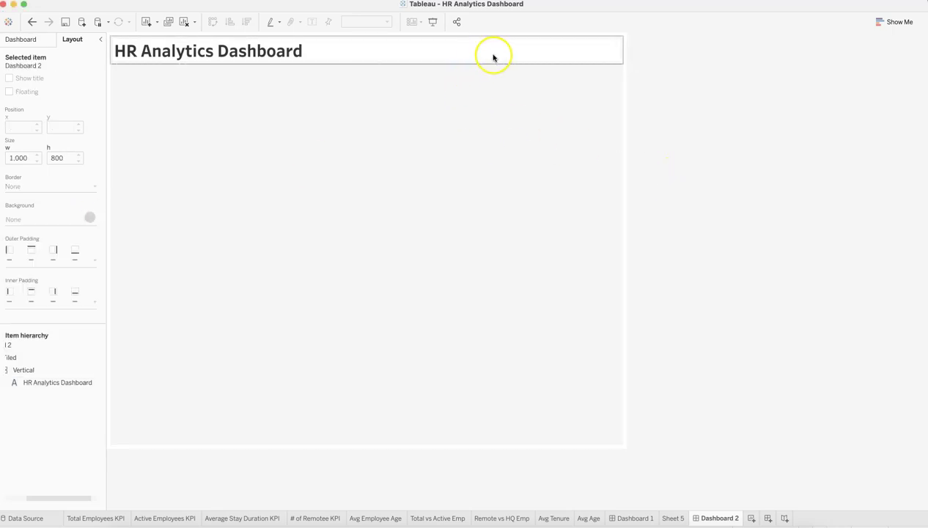
Step: Check the title styling on Dashboard 1 and recolor the Dashboard 2 title text to the same dark blue
left_click(640, 522)
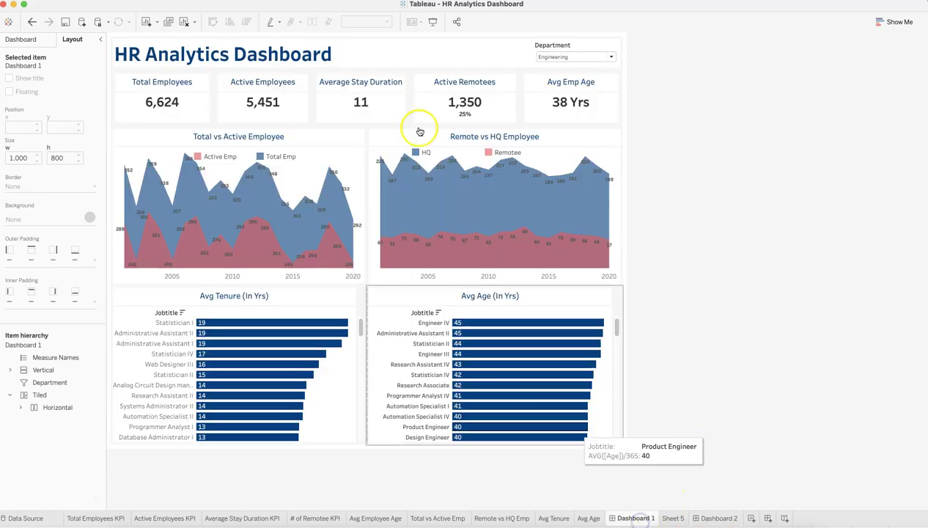
left_click(718, 518)
left_click(261, 50)
double_click(262, 50)
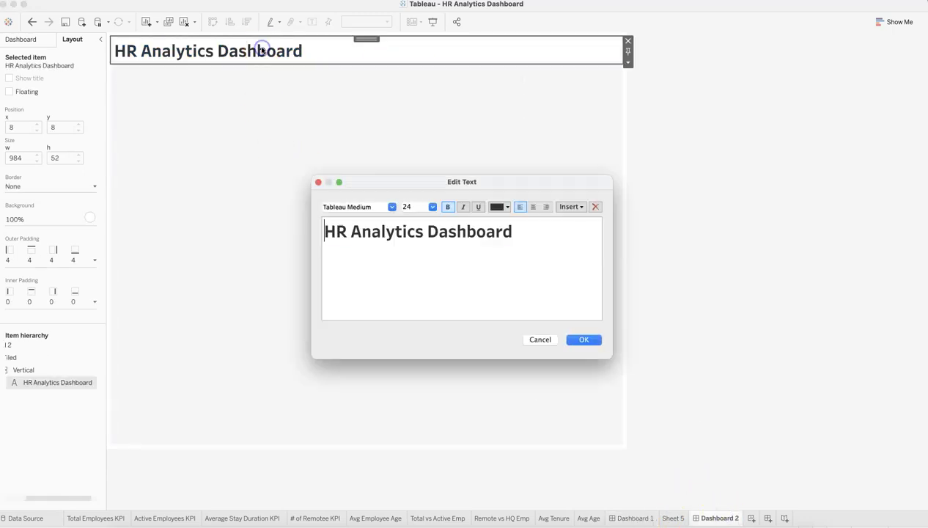
left_click(505, 207)
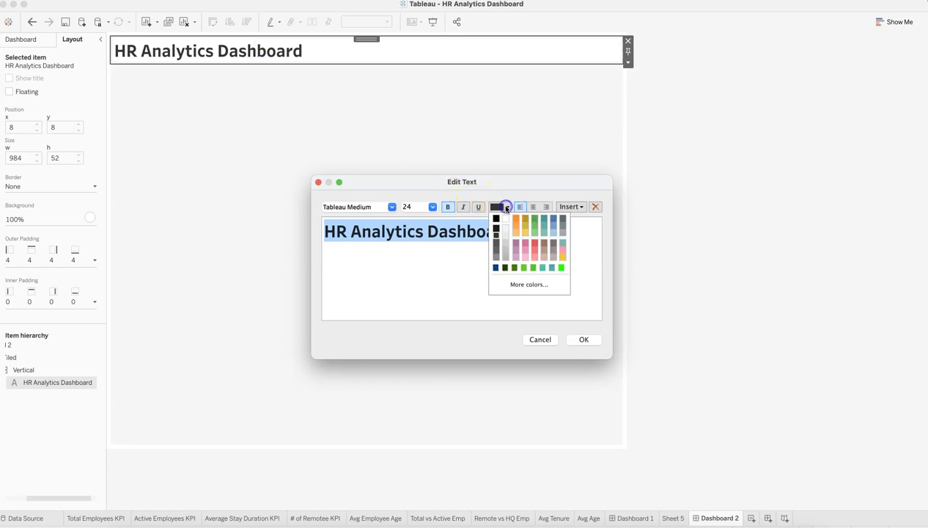
left_click(497, 268)
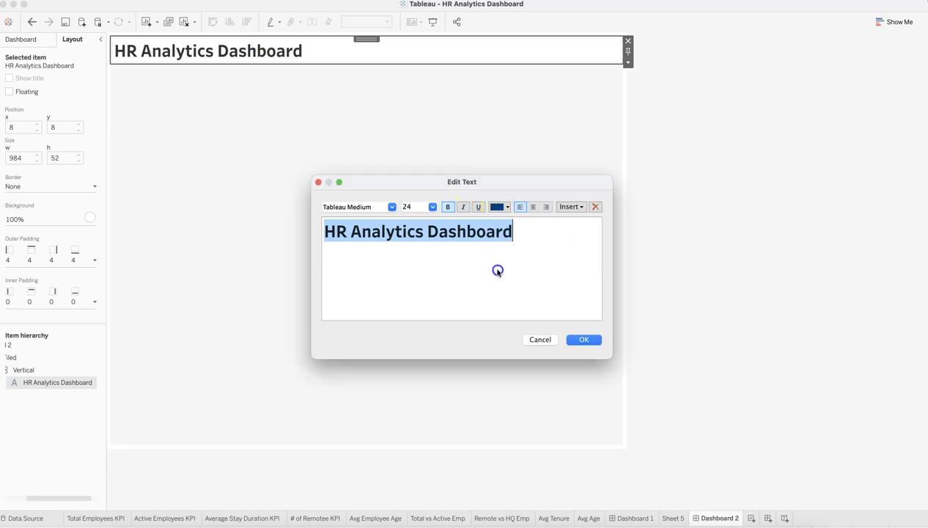
left_click(582, 341)
left_click(770, 184)
left_click(720, 503)
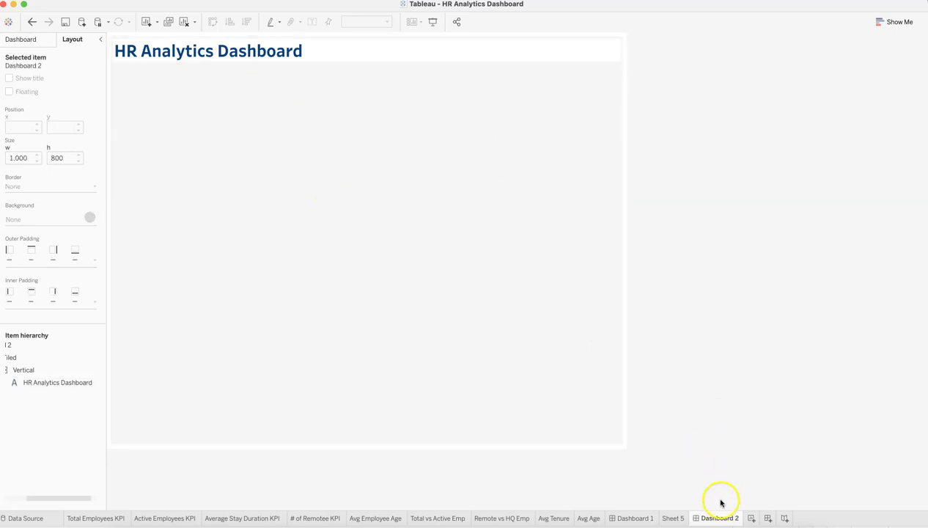
Step: Using Dashboard 1 as reference, add a horizontal container below the Dashboard 2 title and a vertical container beneath it
left_click(637, 518)
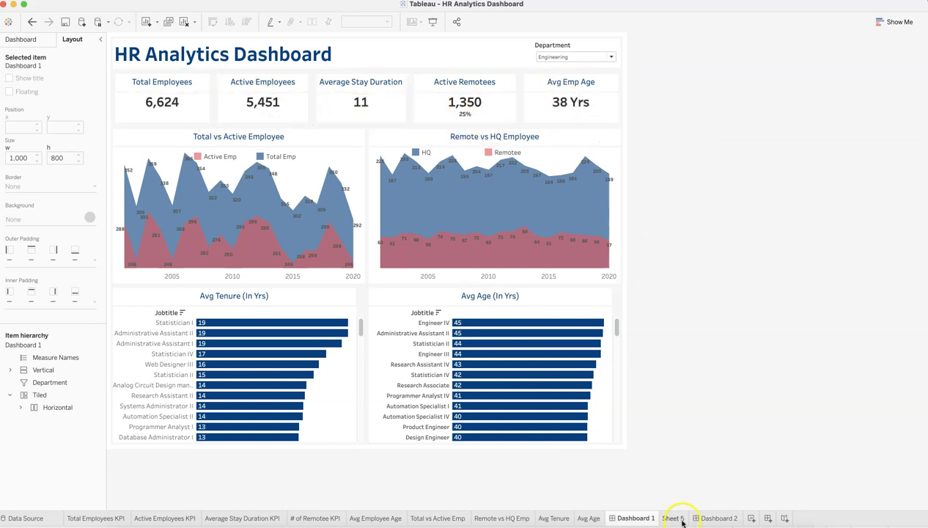
left_click(714, 519)
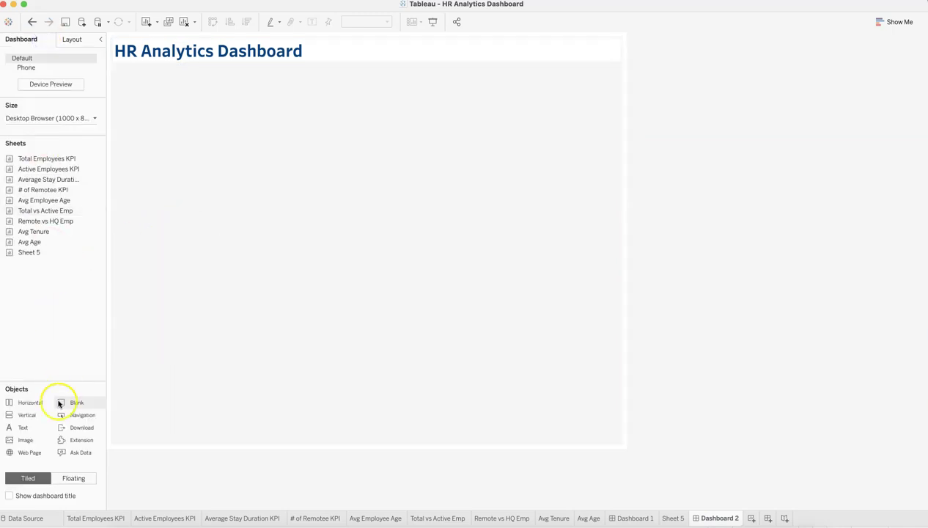
mouse_move(28, 402)
left_mouse_down()
mouse_move(105, 357)
mouse_move(218, 246)
left_mouse_up()
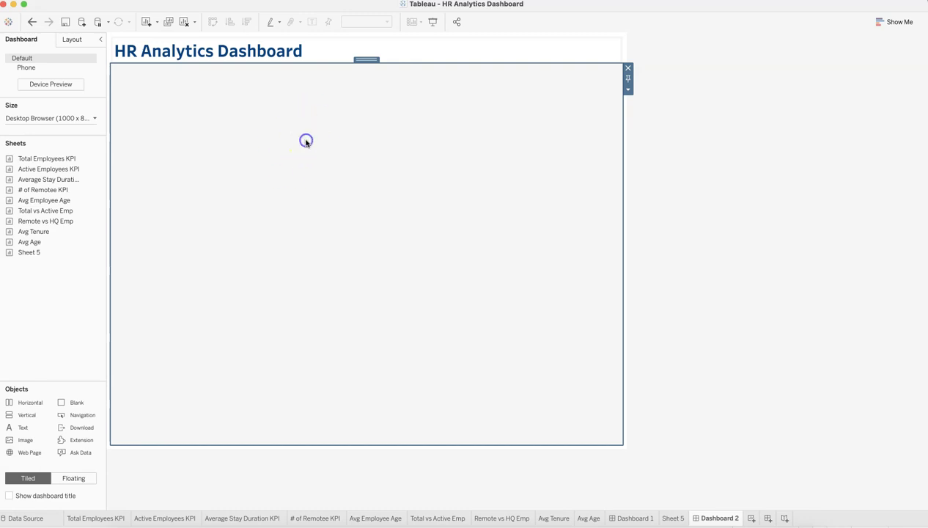
mouse_move(86, 210)
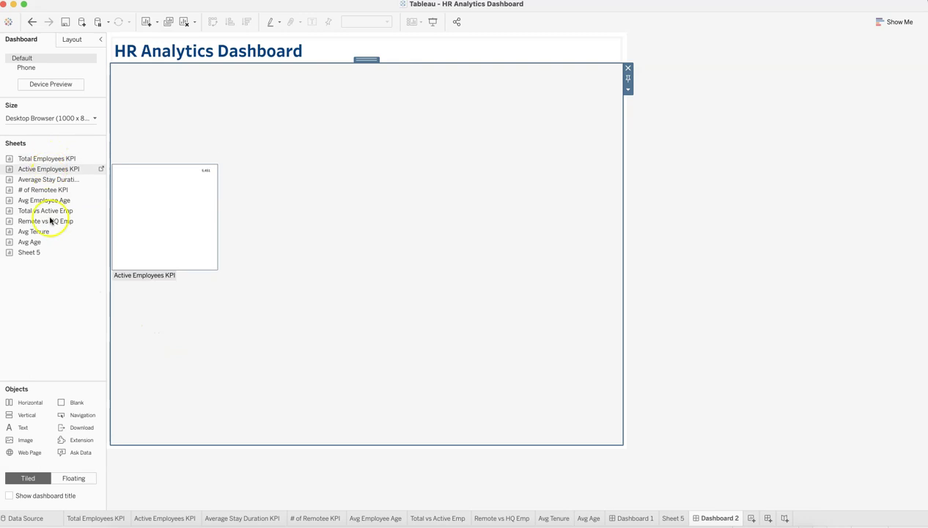
left_click_drag(27, 414, 244, 443)
Step: Shrink the horizontal container below the title to a strip about 111 px high
left_click(245, 164)
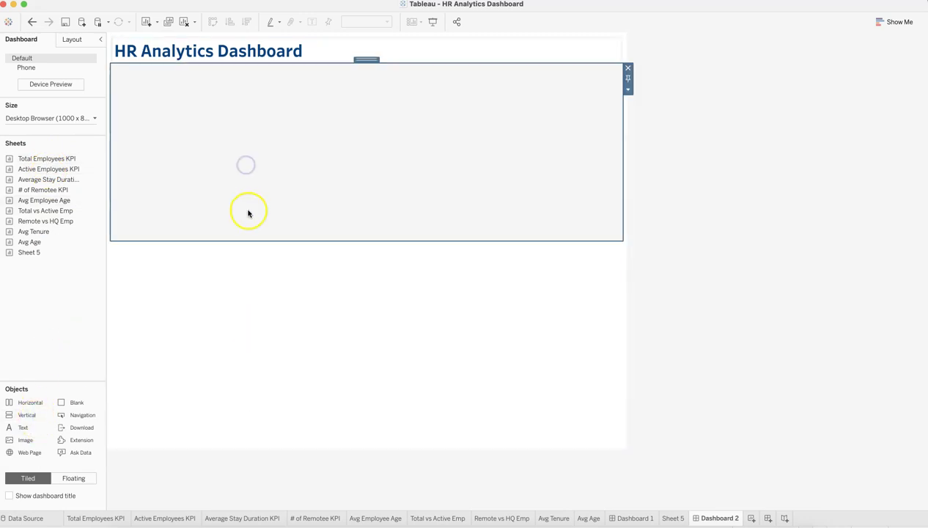
left_click(263, 288)
left_click(246, 178)
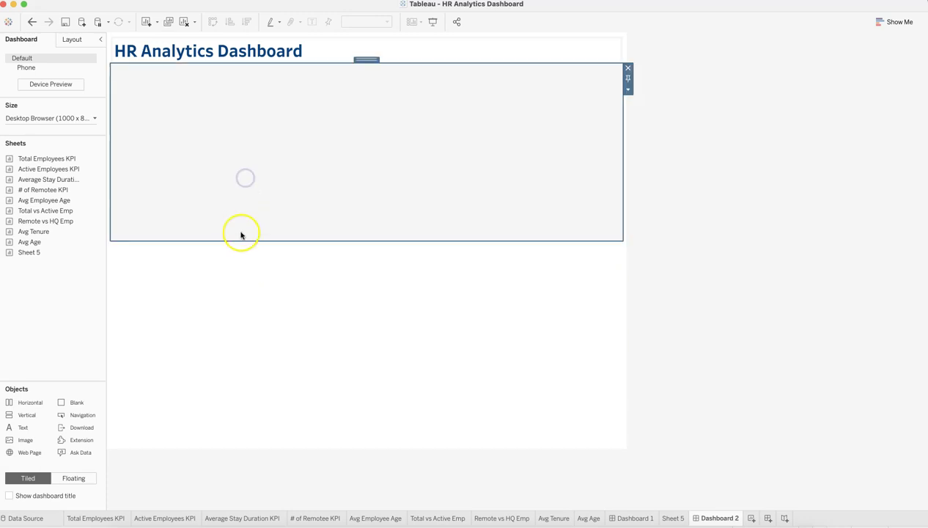
left_click_drag(241, 228, 255, 120)
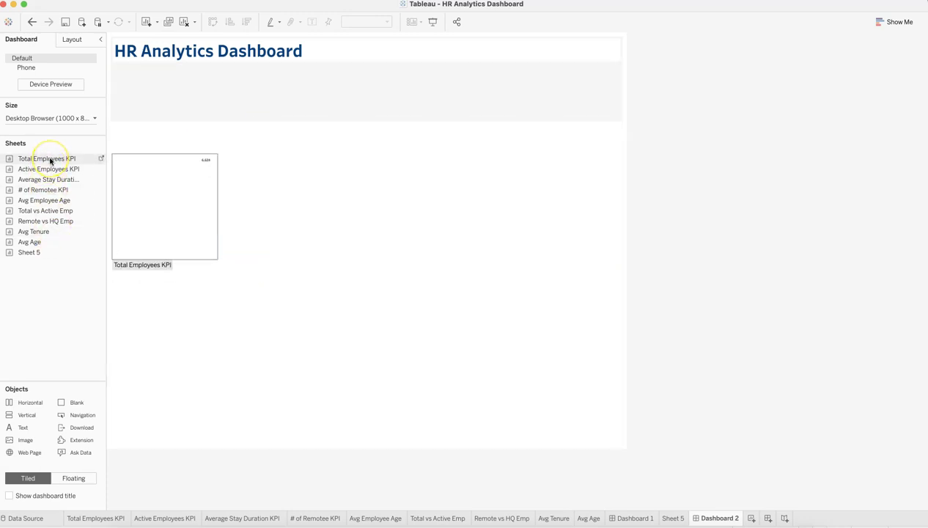
Step: Place the Total Employees KPI and Active Employees KPI sheets side by side in the horizontal container
left_click_drag(50, 161, 148, 99)
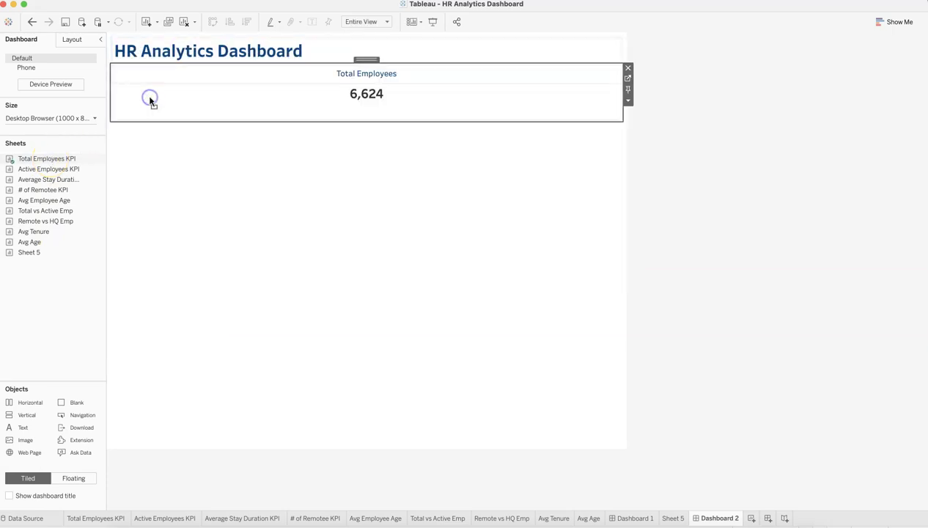
left_click_drag(58, 170, 385, 98)
key("super+z")
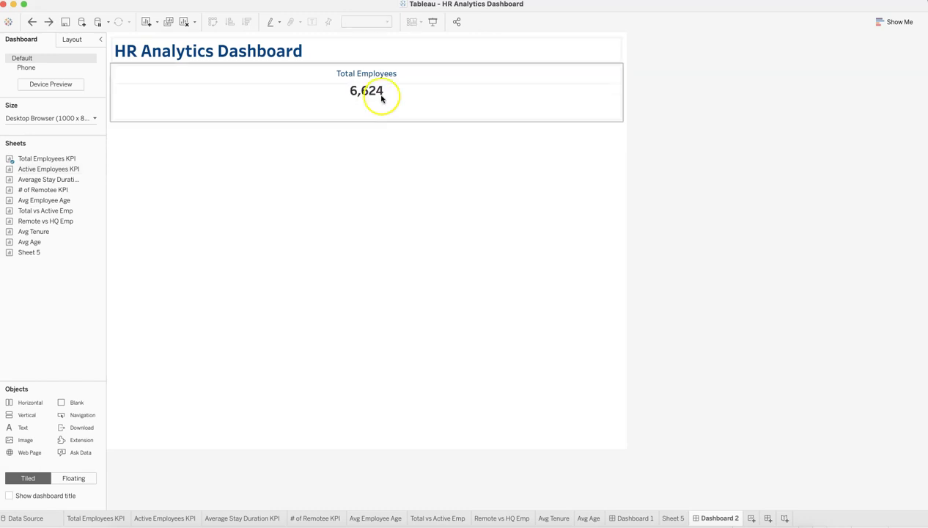
left_click_drag(61, 170, 501, 91)
Step: Add the Average Stay Duration and # of Remotee KPI sheets to the row, with Avg Employee Age between them
left_click_drag(44, 178, 59, 169)
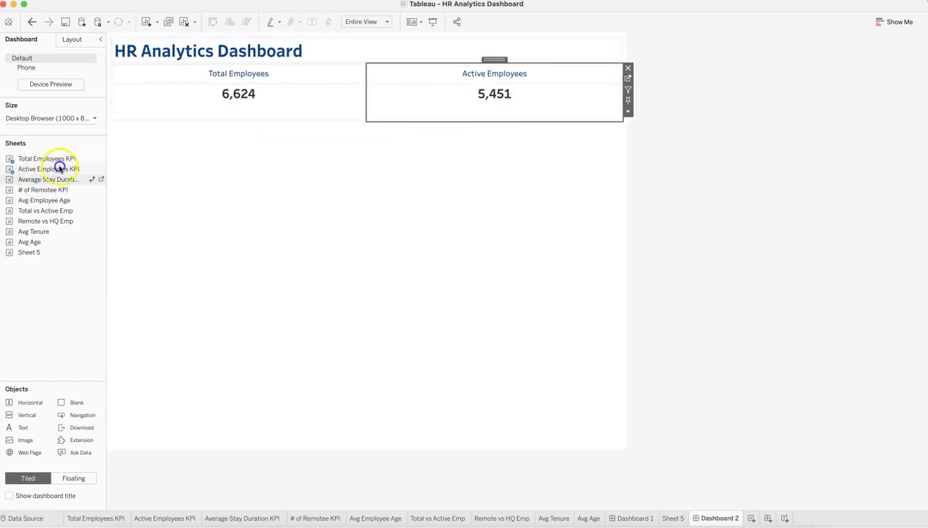
left_click(524, 90)
left_click_drag(524, 90, 524, 89)
left_click_drag(68, 191, 547, 89)
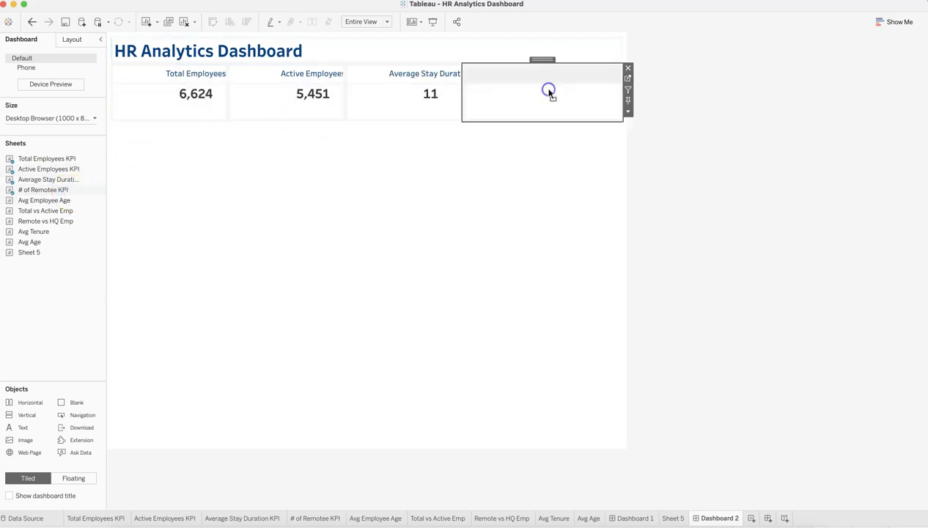
left_click(67, 200)
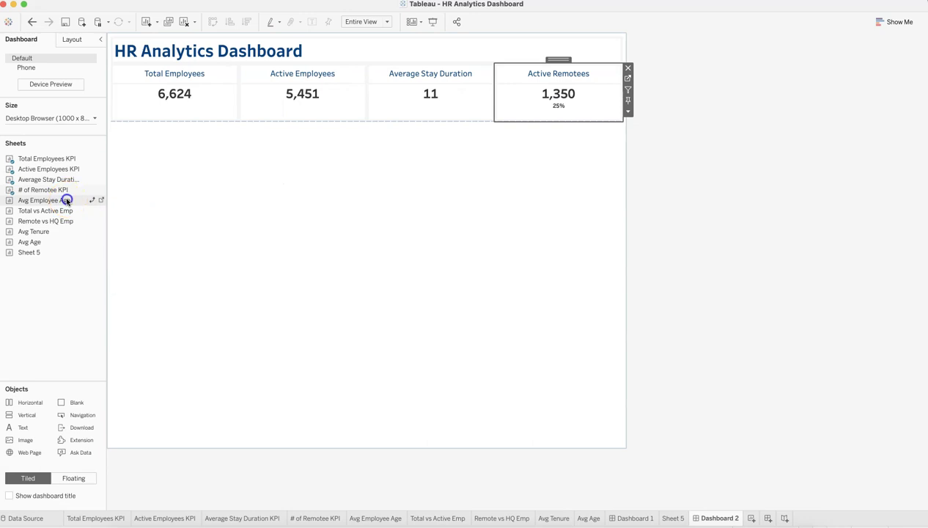
left_click_drag(64, 200, 518, 101)
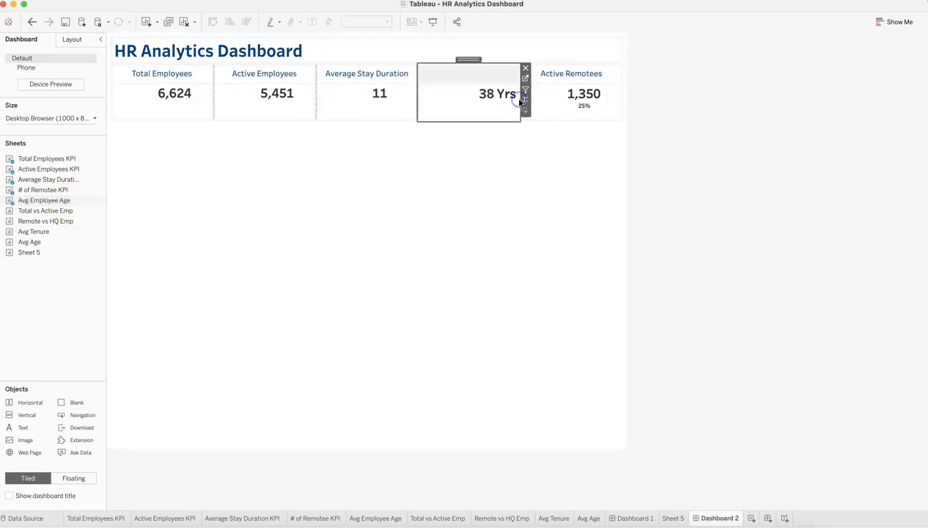
left_click(754, 137)
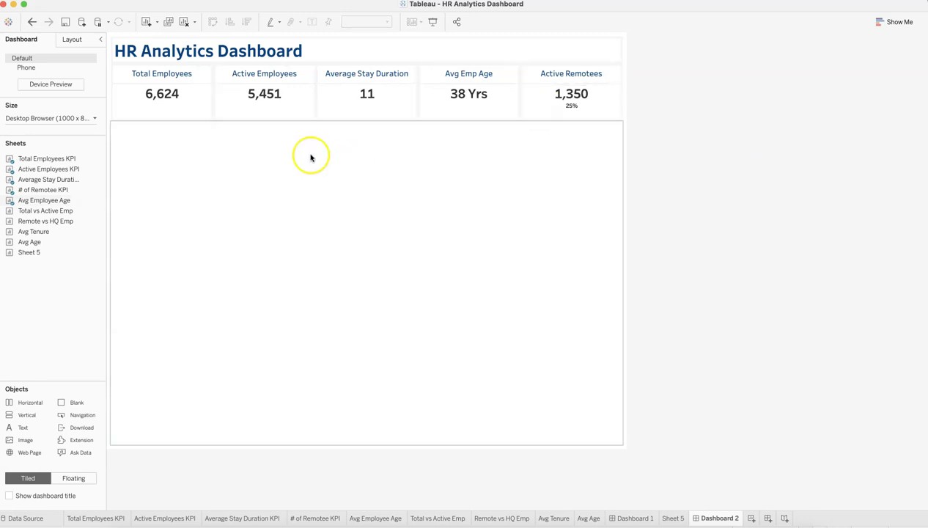
Step: Check the KPI spacing on Dashboard 1 and set the Total Employees KPI's inner padding to 4 on all sides in Dashboard 2
left_click(639, 519)
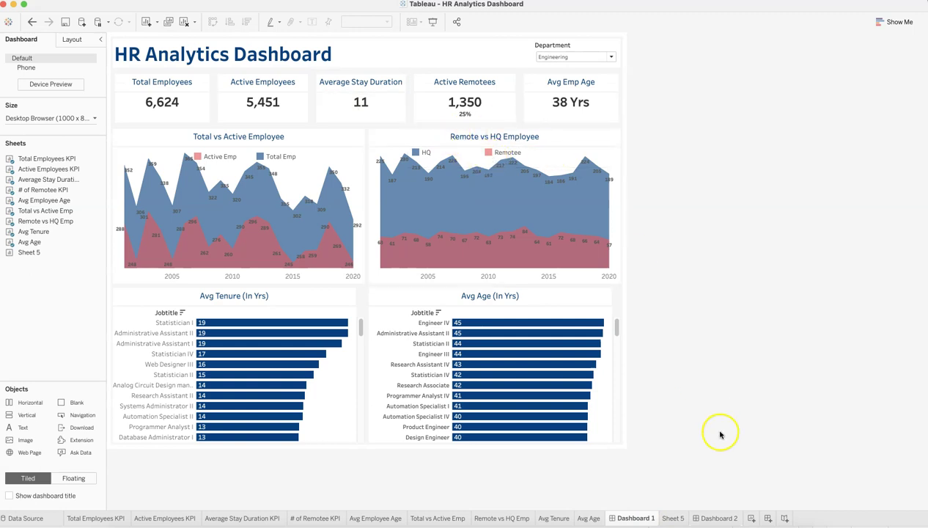
left_click(720, 518)
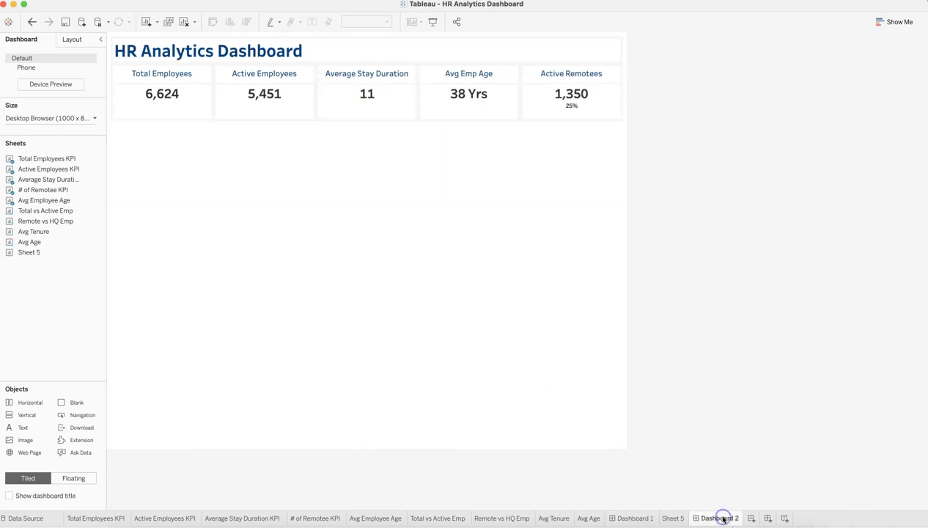
left_click(207, 73)
left_click(73, 39)
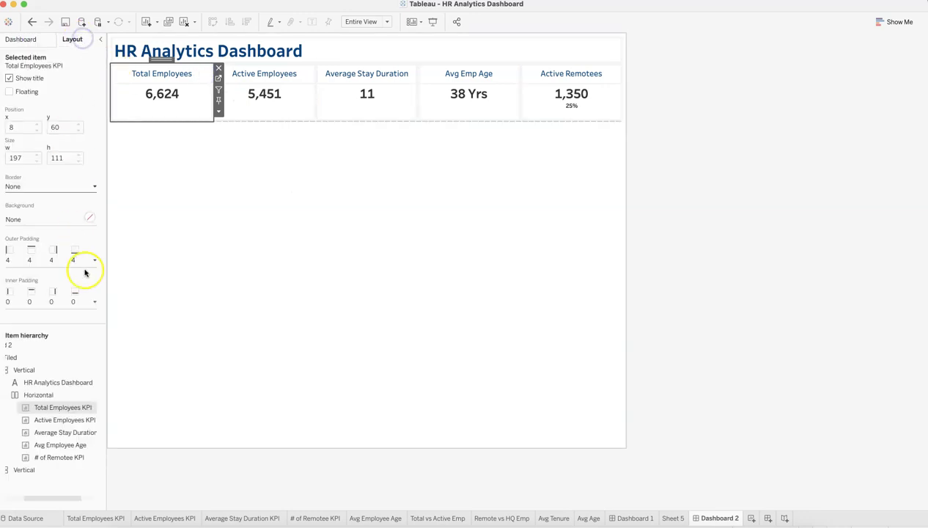
left_click(95, 303)
left_click(70, 337)
left_click(70, 337)
left_click(70, 337)
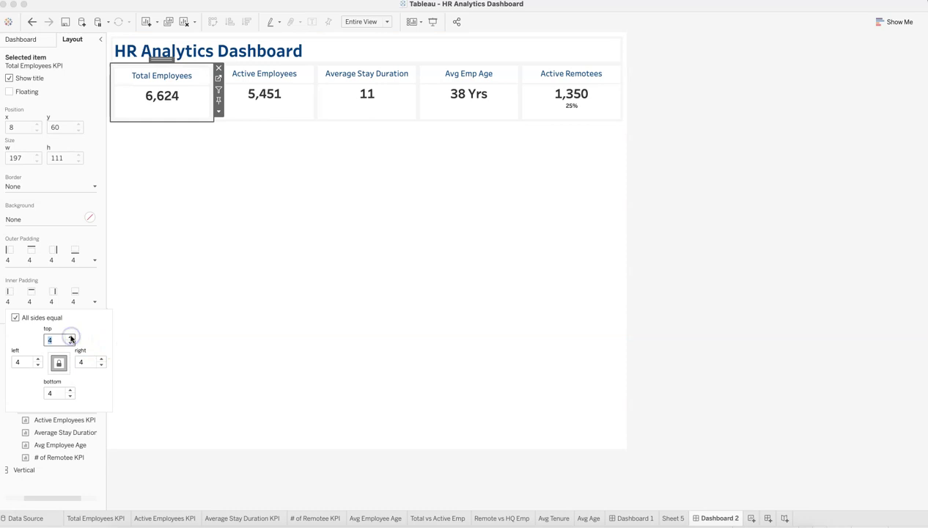
Step: Set the inner padding of the Active Employees and Average Stay Duration KPIs to 4 on all sides
left_click(309, 76)
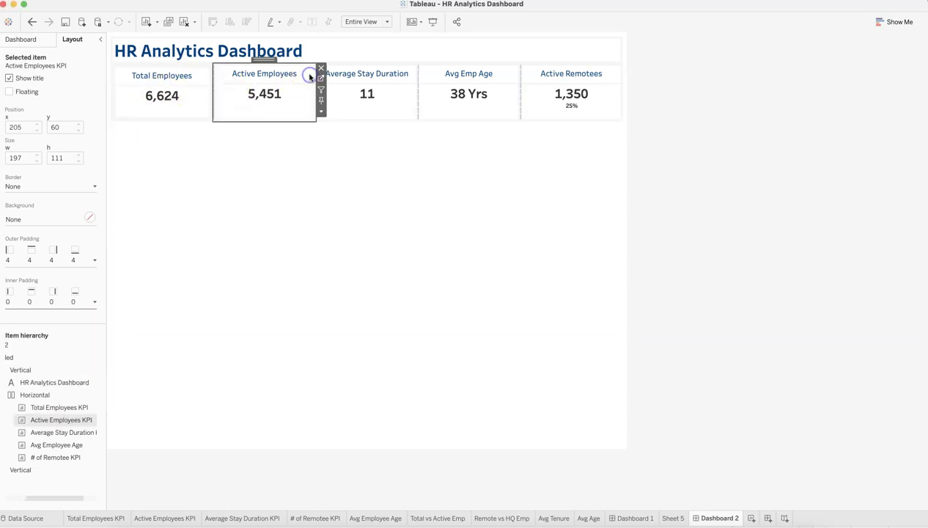
left_click(94, 301)
triple_click(71, 338)
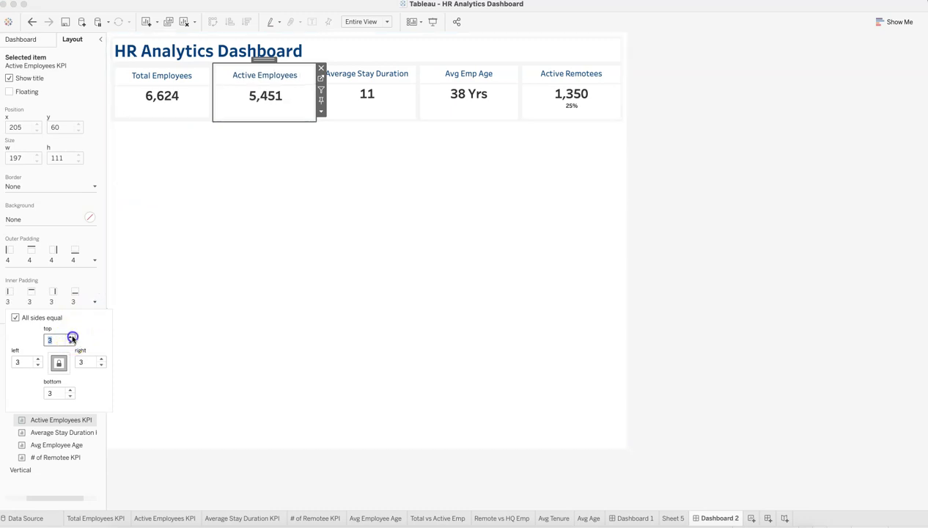
left_click(400, 74)
left_click(95, 302)
type("4")
key("Return")
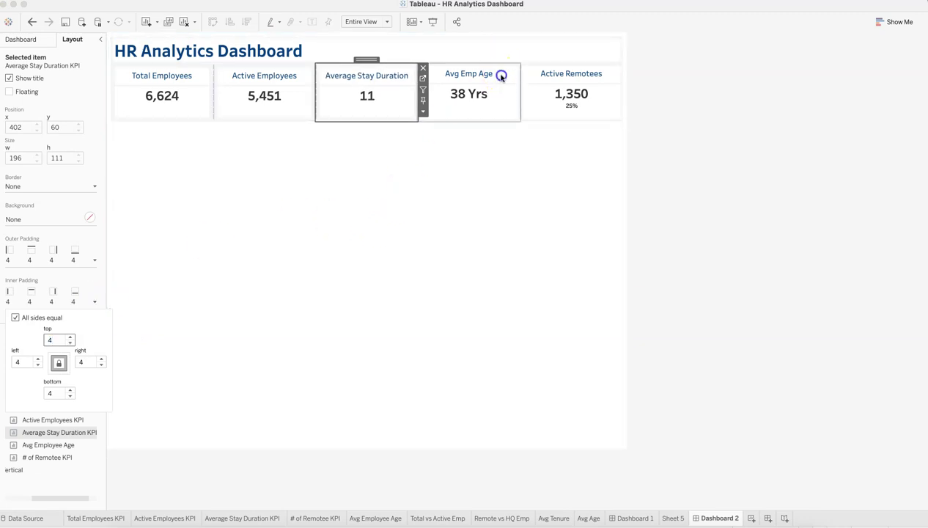
Step: Set the inner padding of the Avg Employee Age and # of Remotee KPIs to 4 on all sides
left_click(501, 75)
left_click(94, 302)
type("4")
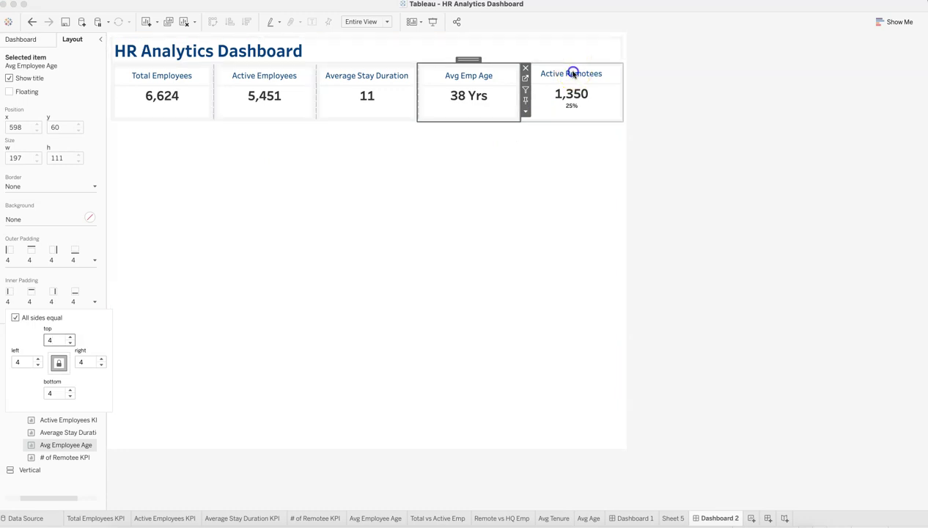
left_click(573, 74)
left_click(95, 301)
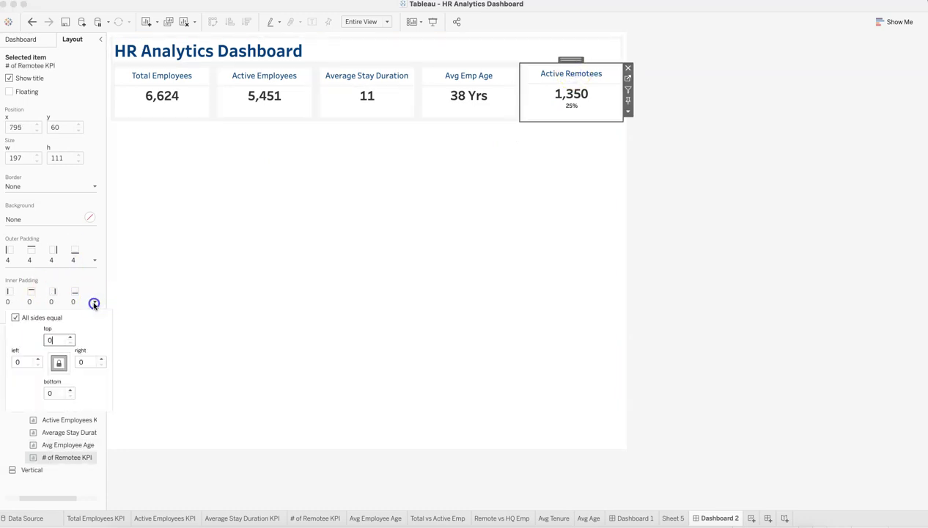
left_click(592, 385)
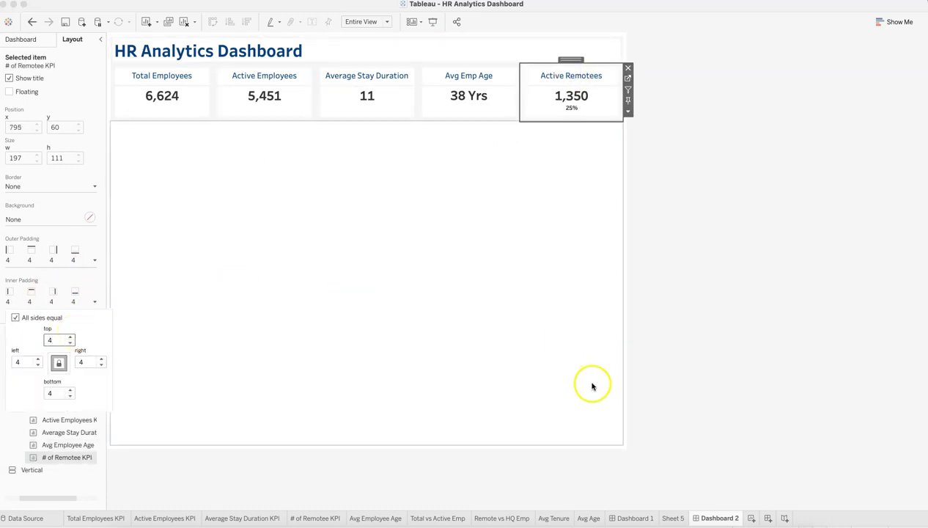
left_click(757, 286)
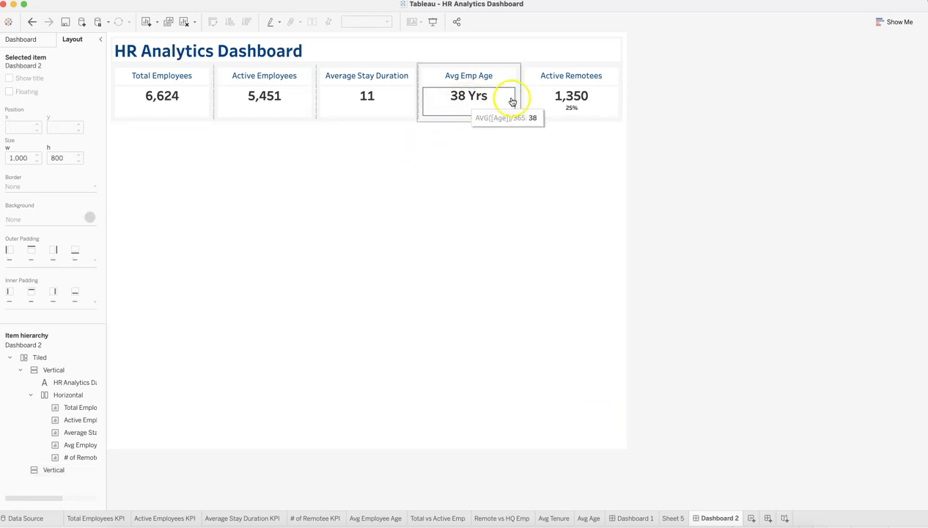
Step: Compare the KPI row of Dashboard 2 with the one on Dashboard 1
left_click(636, 518)
mouse_move(568, 105)
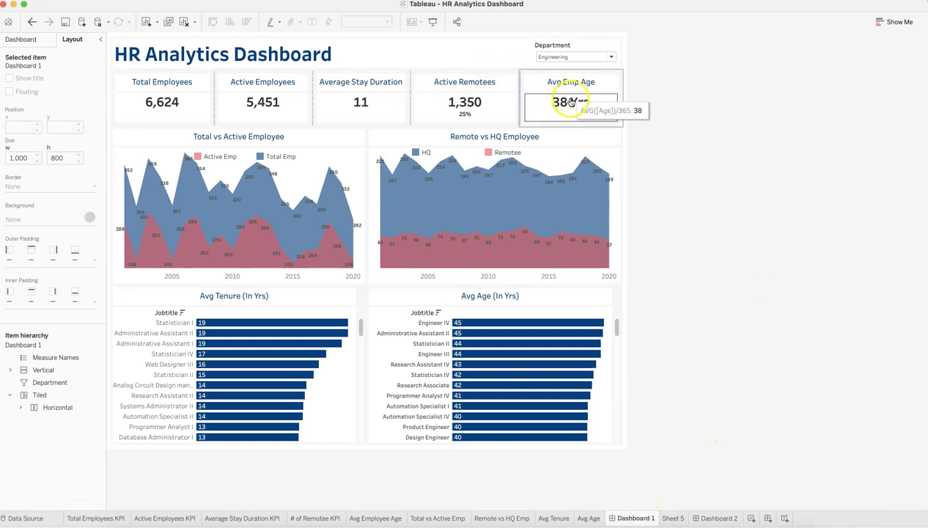
left_click(714, 519)
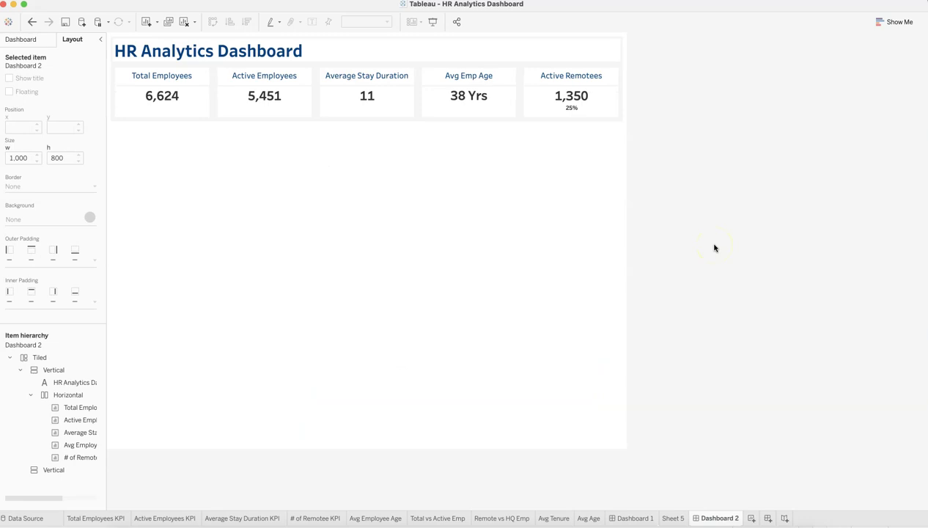
Step: Replace the empty vertical container beneath the KPI row with a horizontal container and shrink the KPI row to a short strip
left_click(236, 193)
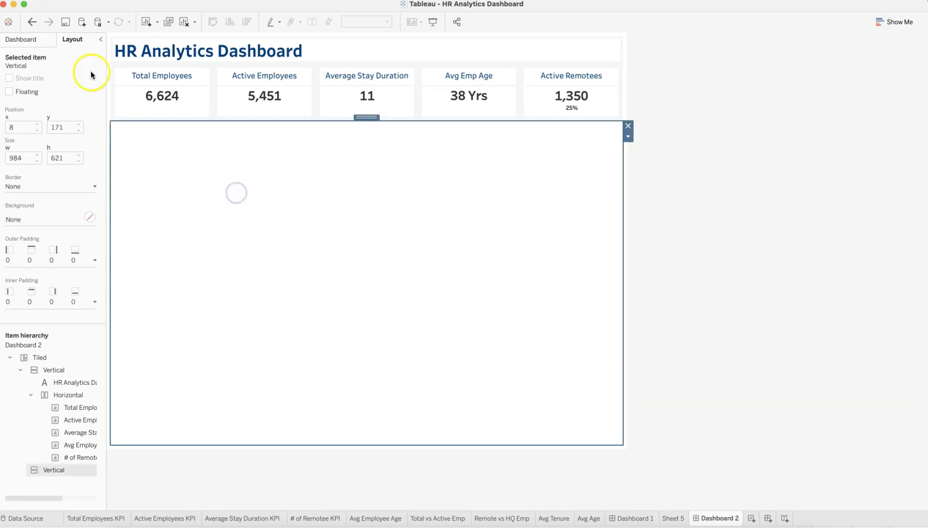
left_click(42, 43)
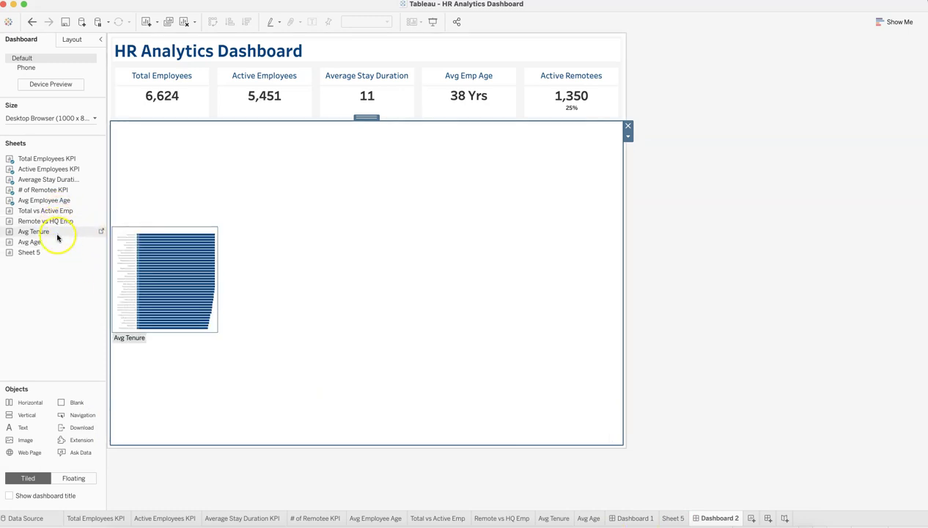
left_click_drag(50, 456, 223, 260)
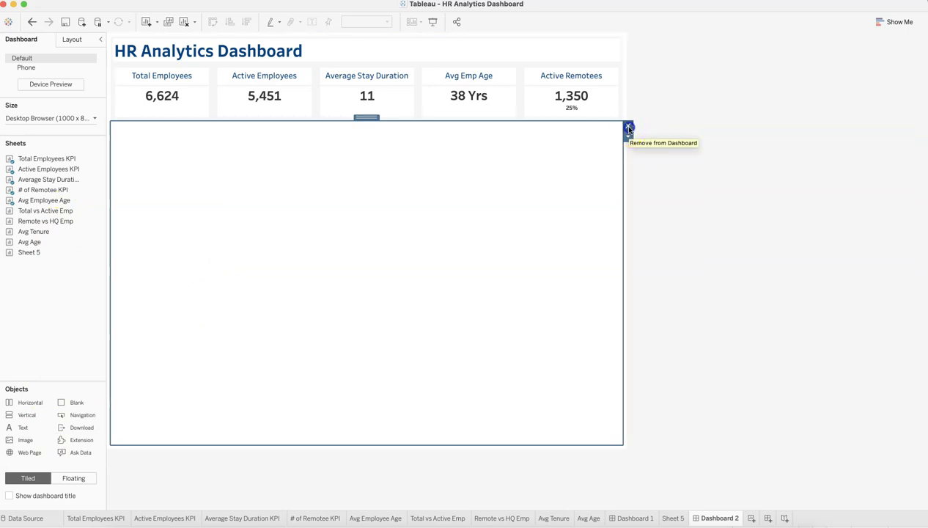
left_click(628, 128)
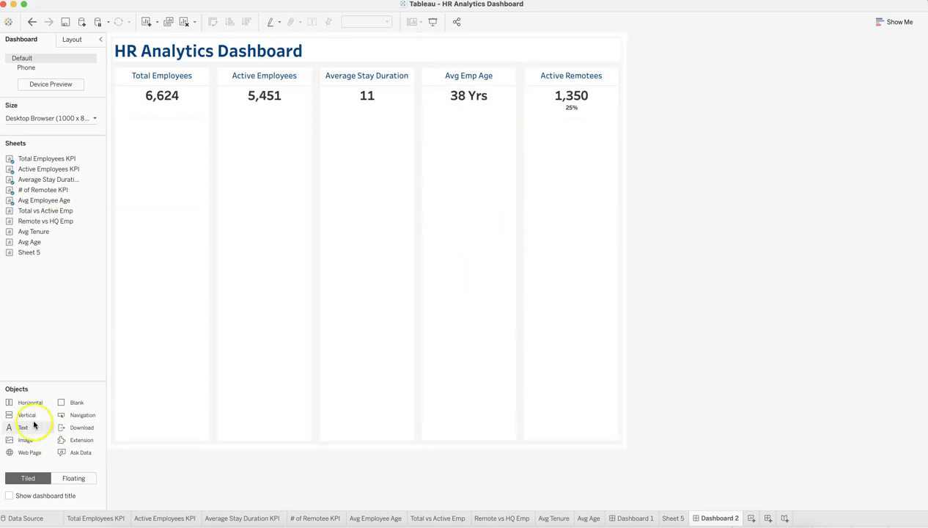
left_click_drag(33, 403, 284, 439)
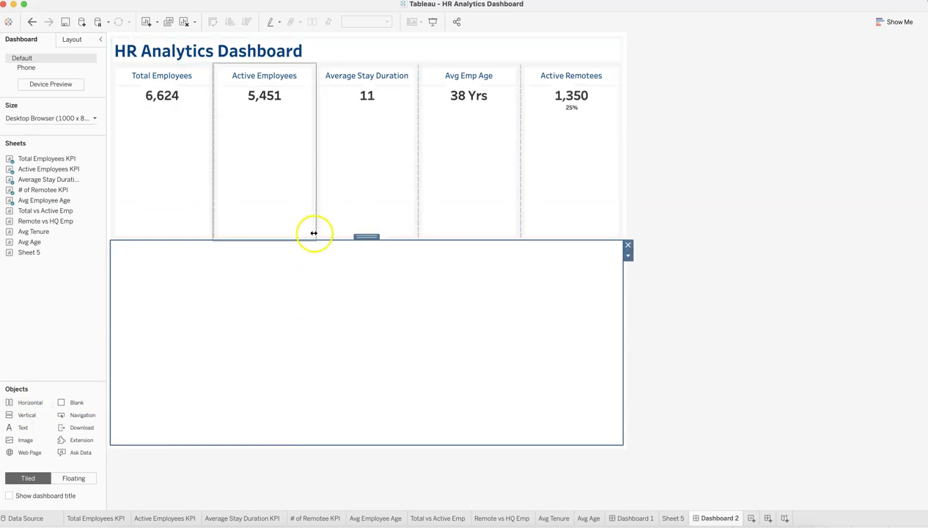
left_click_drag(319, 239, 352, 120)
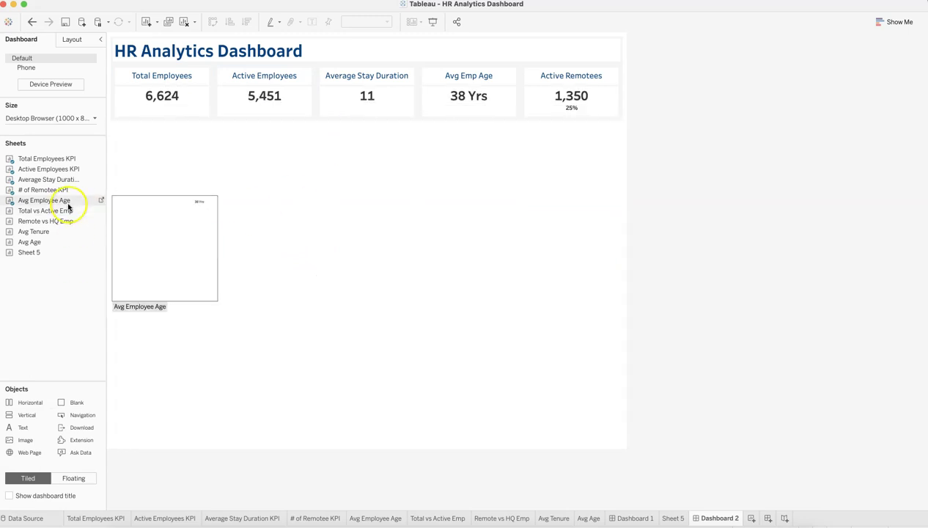
Step: Add another horizontal container at the dashboard's bottom and place the Total vs Active Emp sheet in the container directly below the KPI row
mouse_move(53, 402)
left_mouse_down()
mouse_move(209, 414)
mouse_move(204, 449)
mouse_move(208, 439)
left_mouse_up()
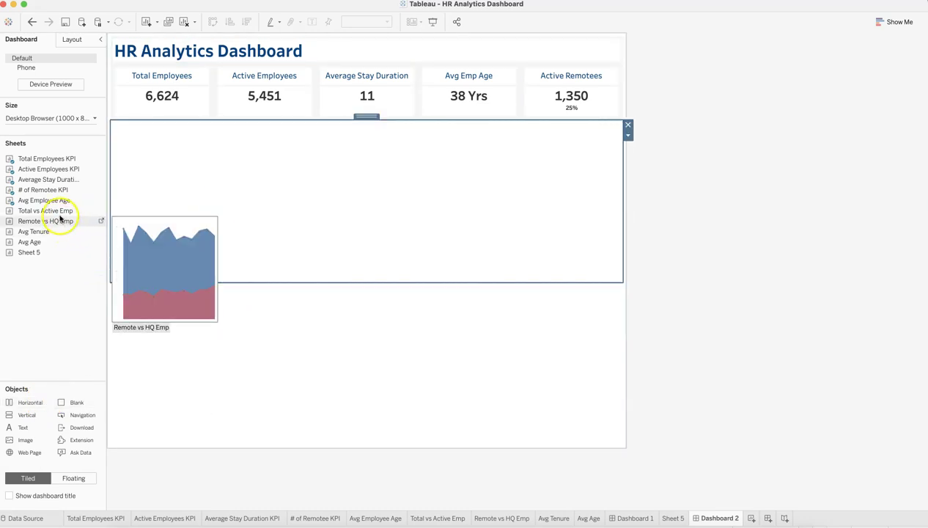
left_click_drag(59, 214, 161, 191)
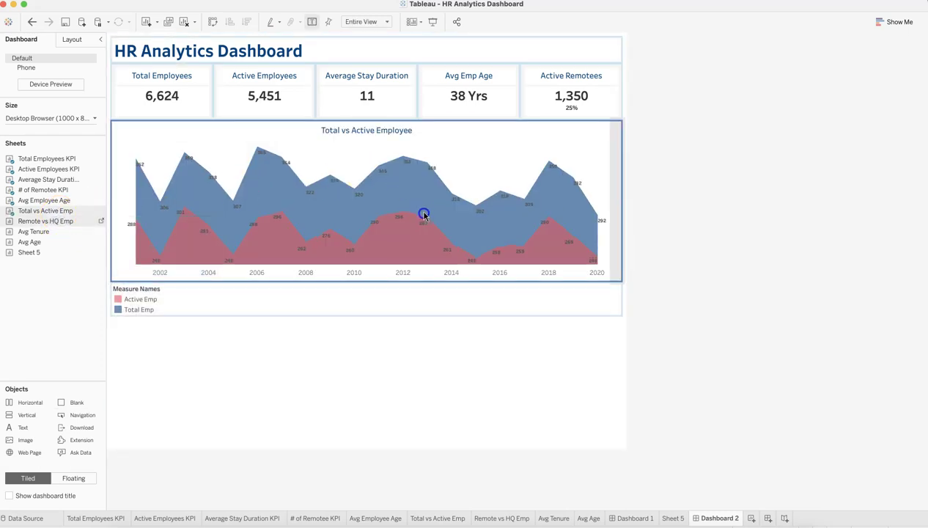
Step: Place the Remote vs HQ Emp sheet beside the Total vs Active Employee chart and remove the Measure Names legend beneath them
left_click_drag(423, 214, 424, 213)
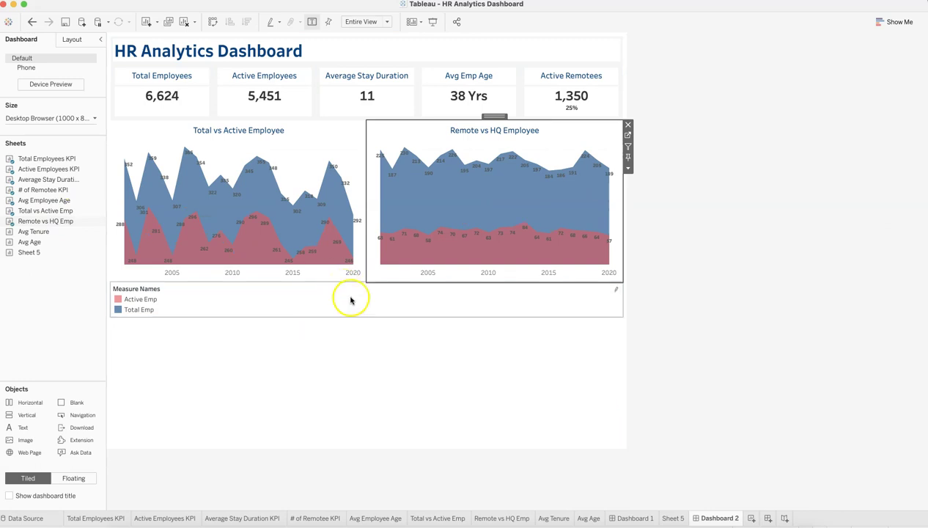
left_click(321, 306)
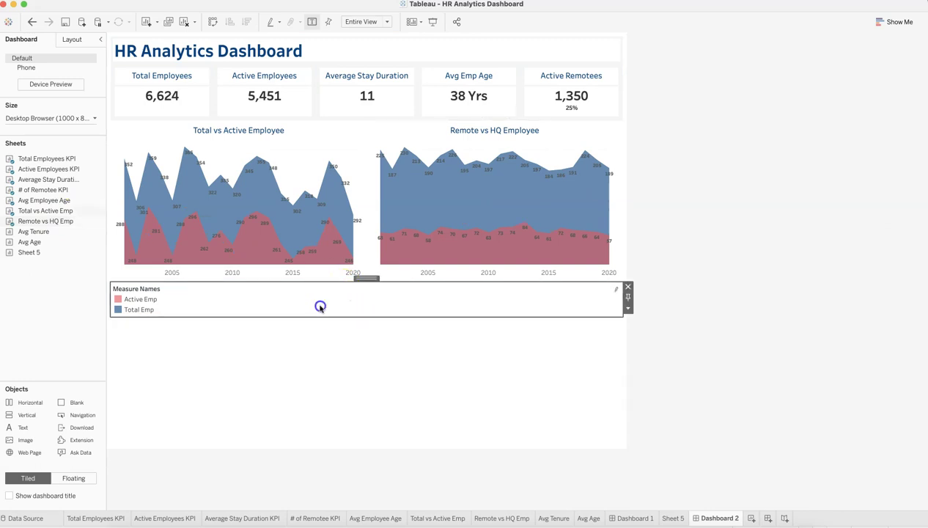
left_click(627, 287)
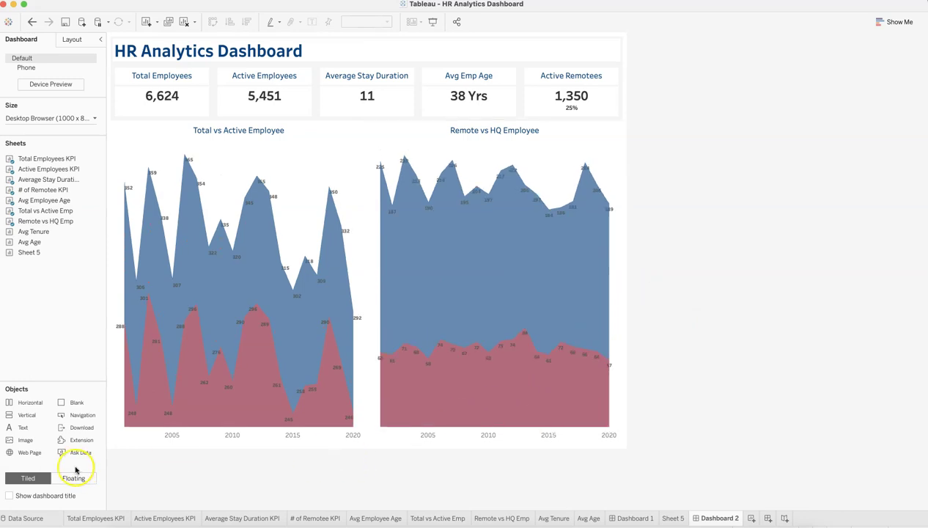
Step: Add a horizontal container below the two area charts and place the Avg Tenure and Avg Age sheets side by side in it
left_click_drag(183, 414, 208, 442)
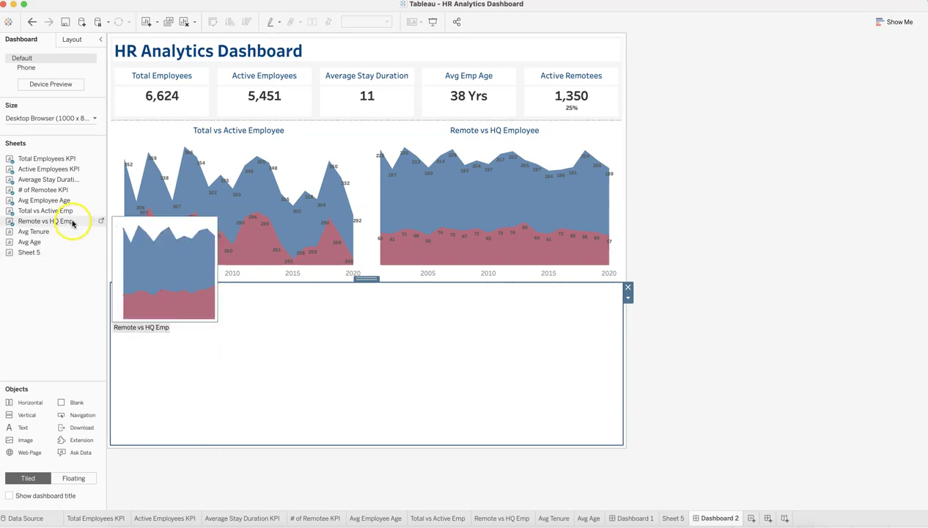
mouse_move(66, 235)
left_click_drag(67, 235, 151, 323)
mouse_move(29, 241)
left_click_drag(54, 242, 414, 353)
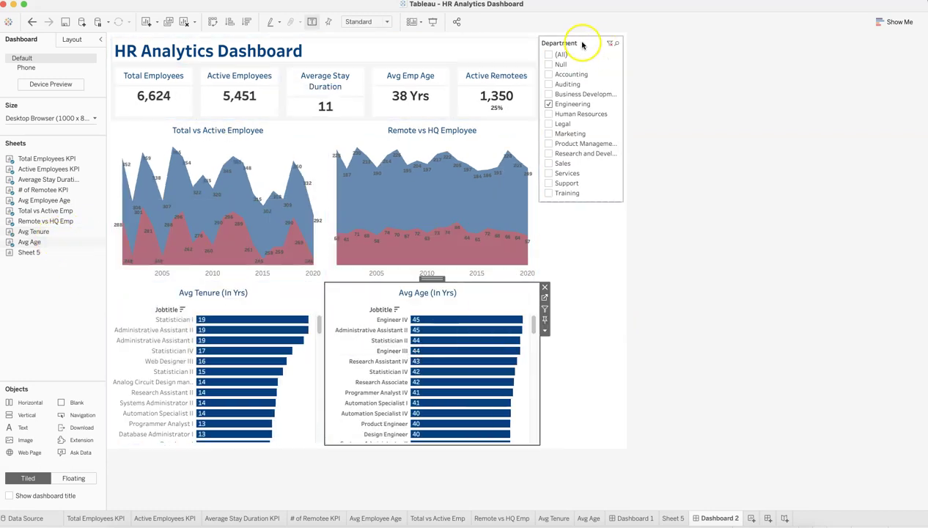
Step: Float the Department filter, switch it to a Single Value (dropdown), and shrink it to fit at the right end of the dashboard title row
left_click(582, 45)
left_click(627, 62)
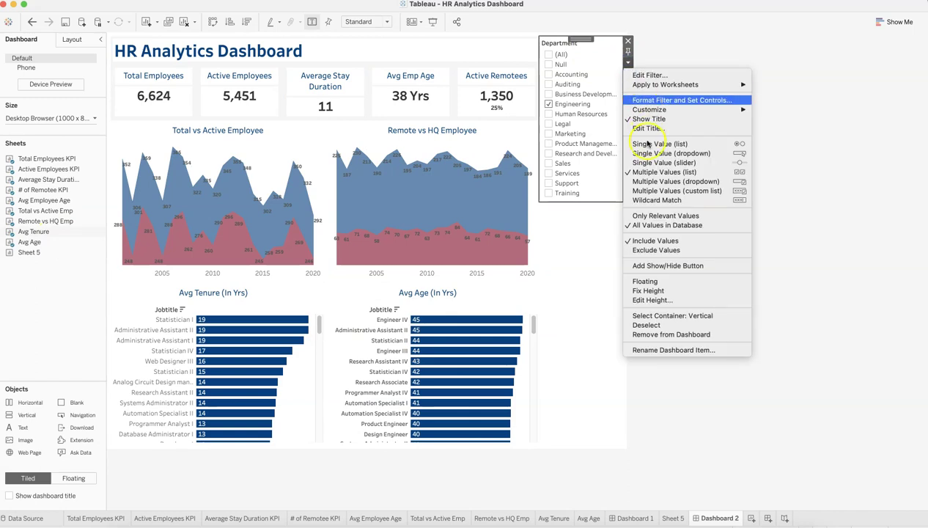
left_click(644, 281)
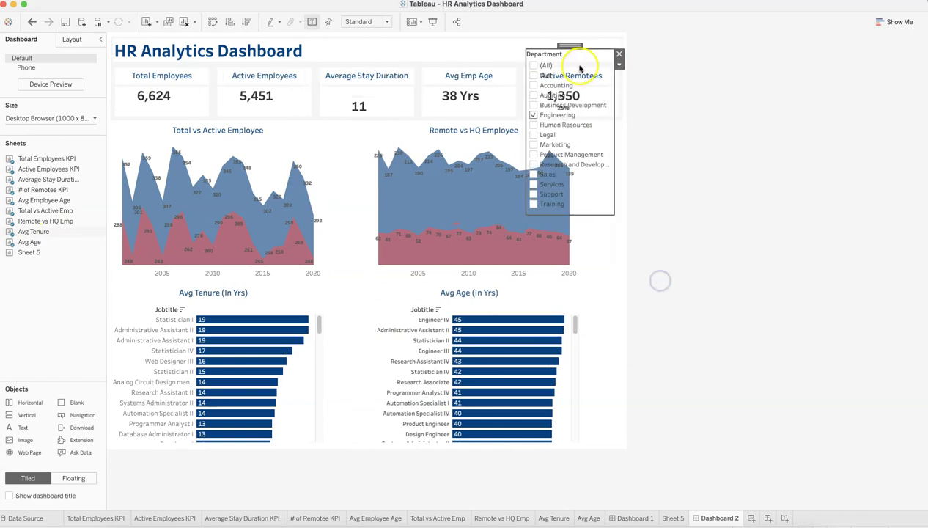
left_click(620, 66)
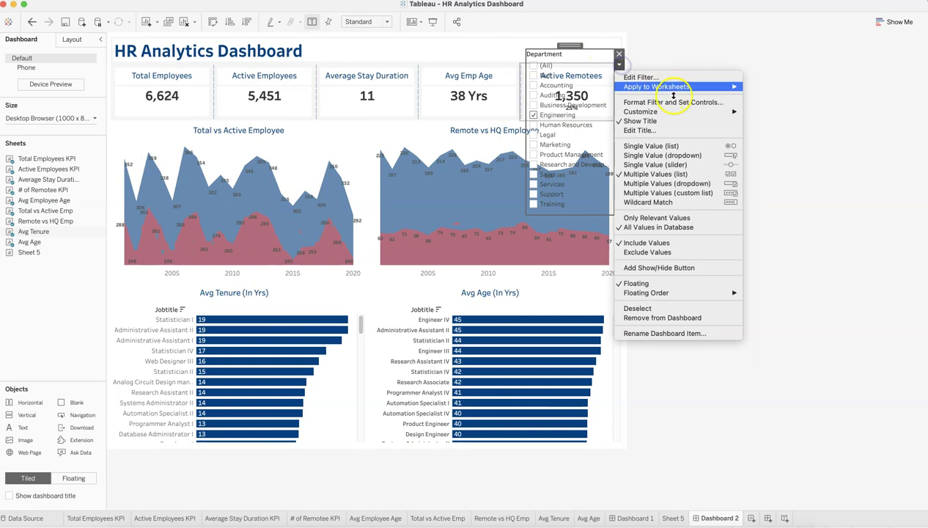
left_click(681, 156)
left_click_drag(592, 213, 601, 72)
left_click_drag(571, 45, 580, 37)
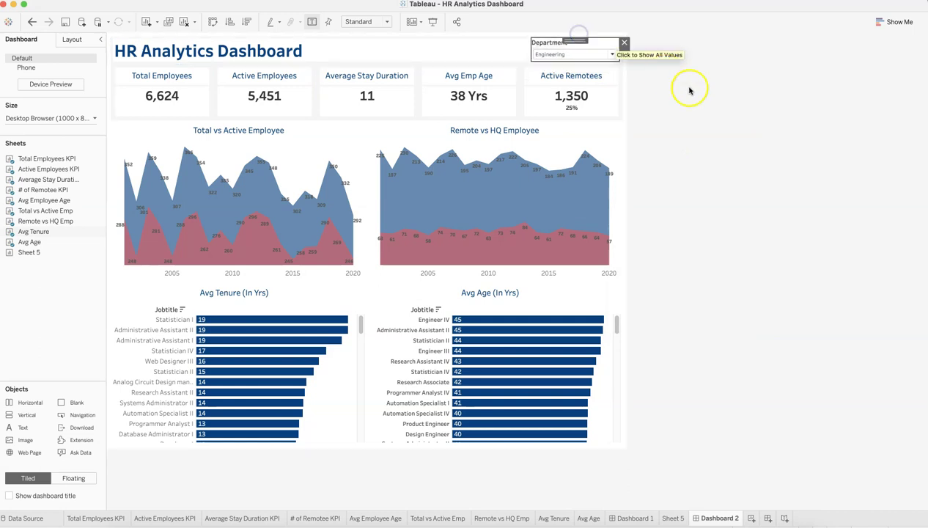
left_click(692, 91)
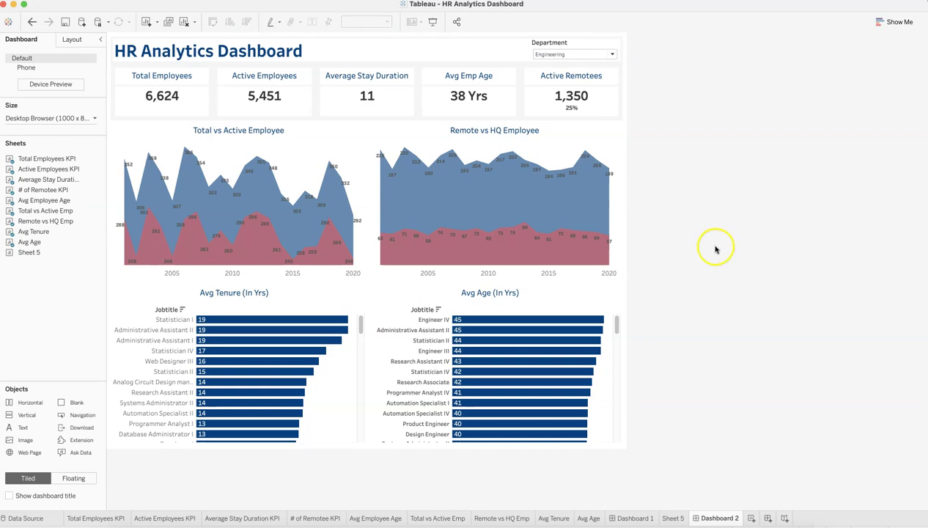
Step: After checking Dashboard 1, show the Measure Names color legend for Remote vs HQ Employee on Dashboard 2 and remove the floating Department filter
left_click(635, 517)
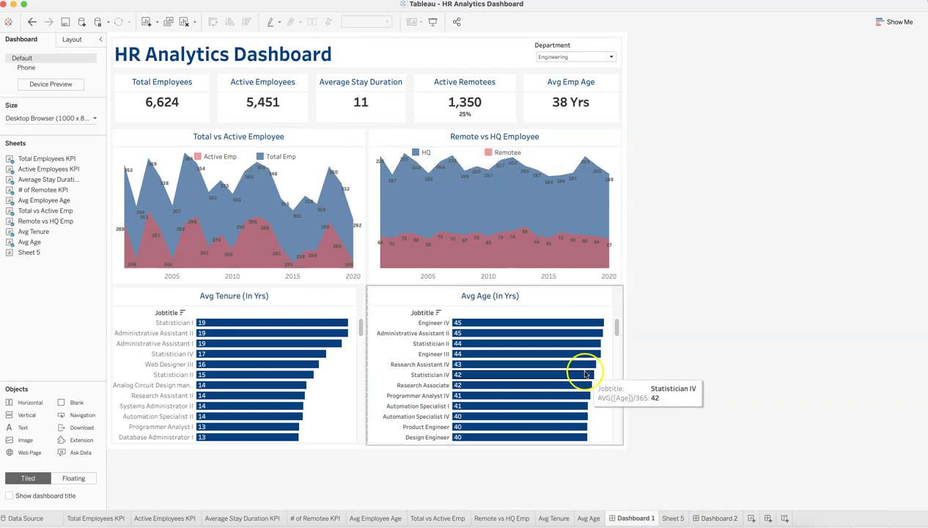
left_click(716, 518)
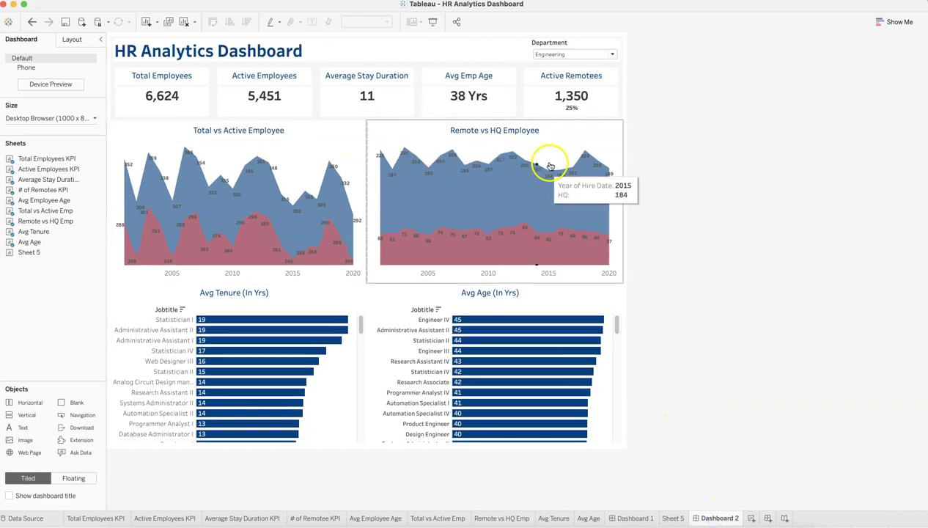
left_click(567, 142)
left_click(627, 168)
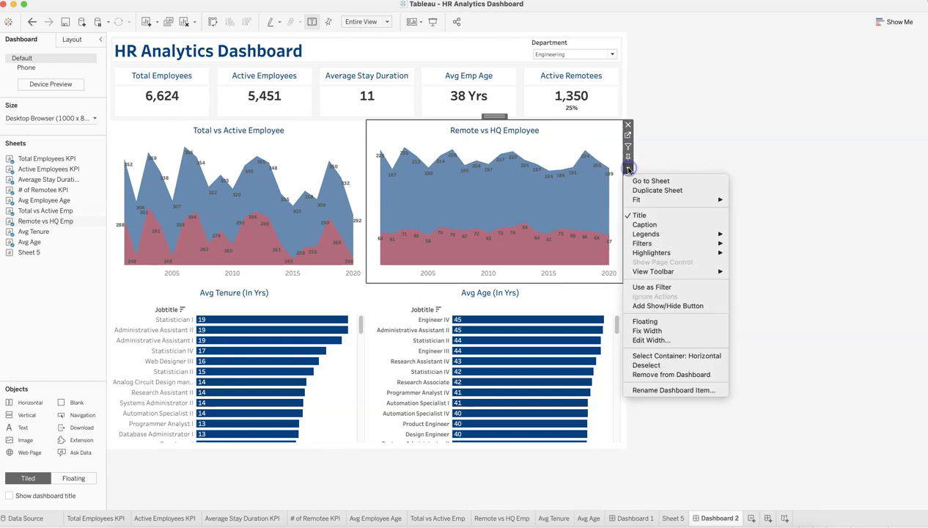
mouse_move(709, 235)
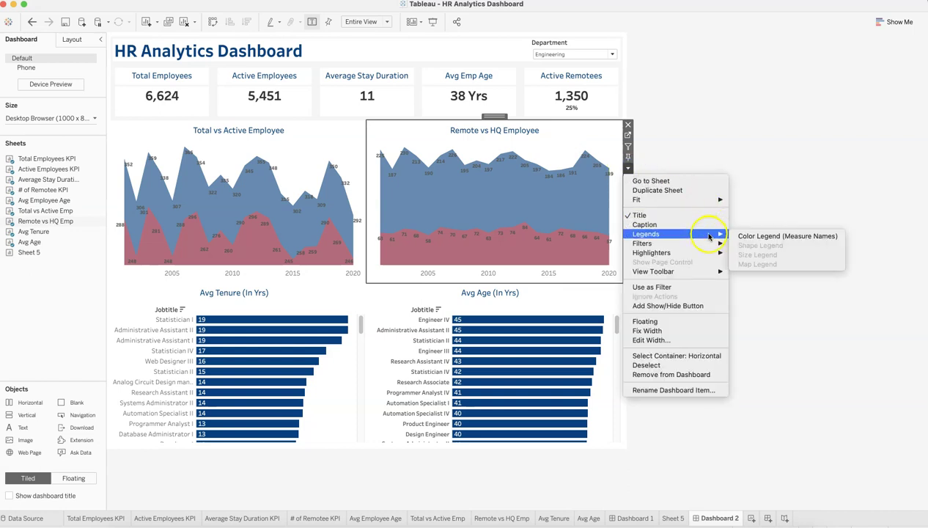
left_click(749, 235)
left_click(602, 44)
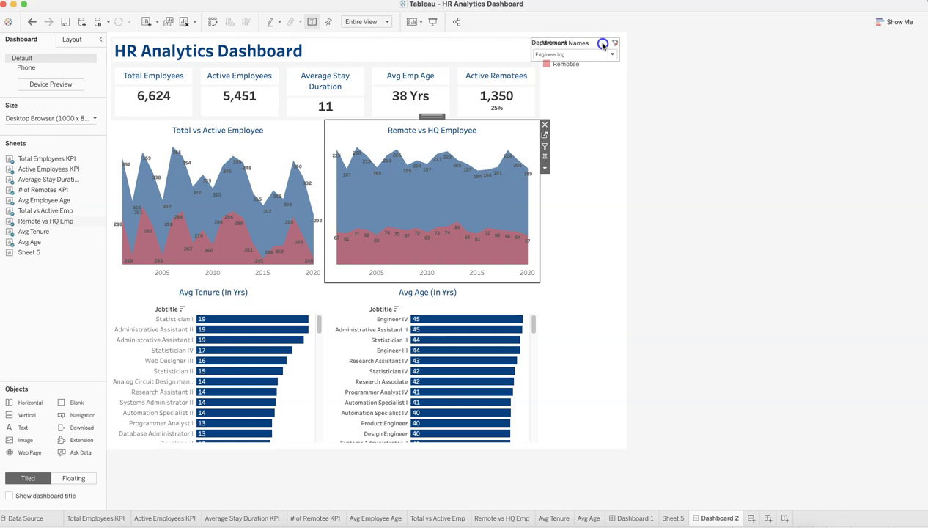
left_click(624, 42)
Step: Float the HQ/Remotee legend without its title and place it as a single row just under the Remote vs HQ Employee chart title
left_click(584, 45)
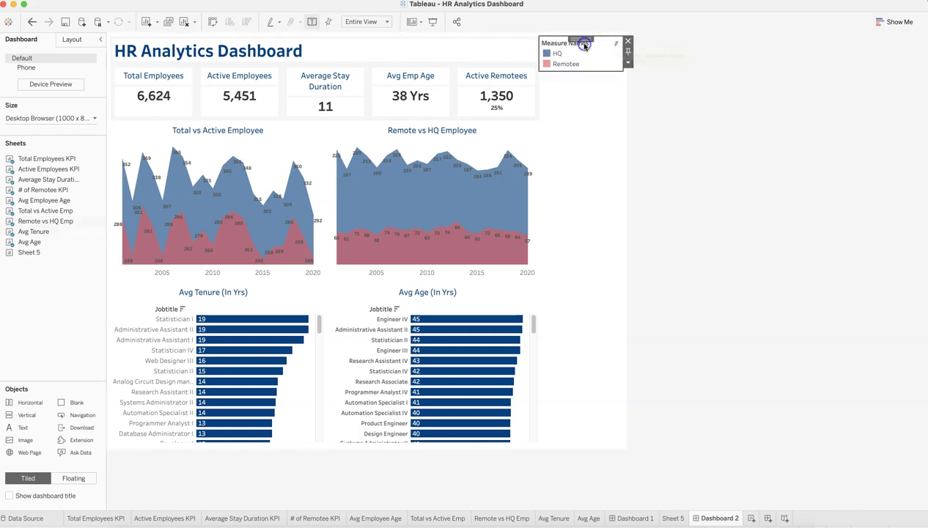
left_click(627, 63)
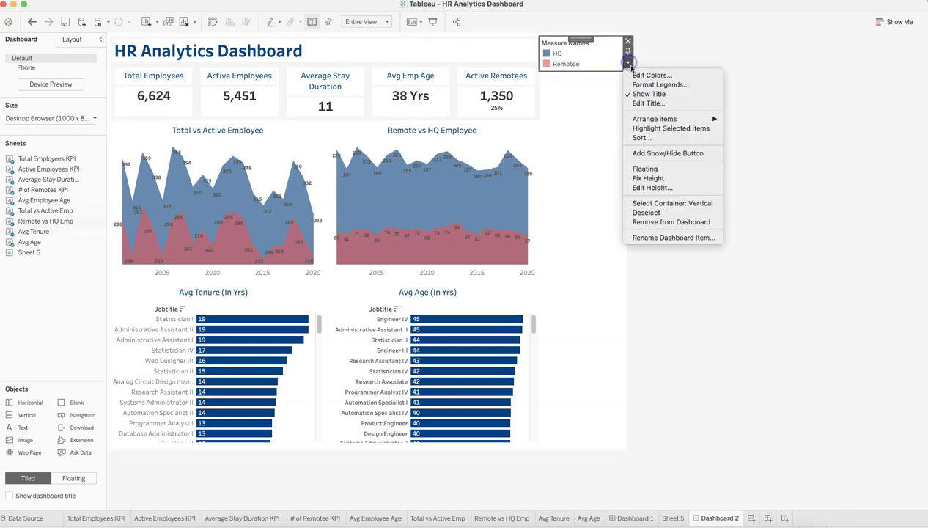
left_click(663, 169)
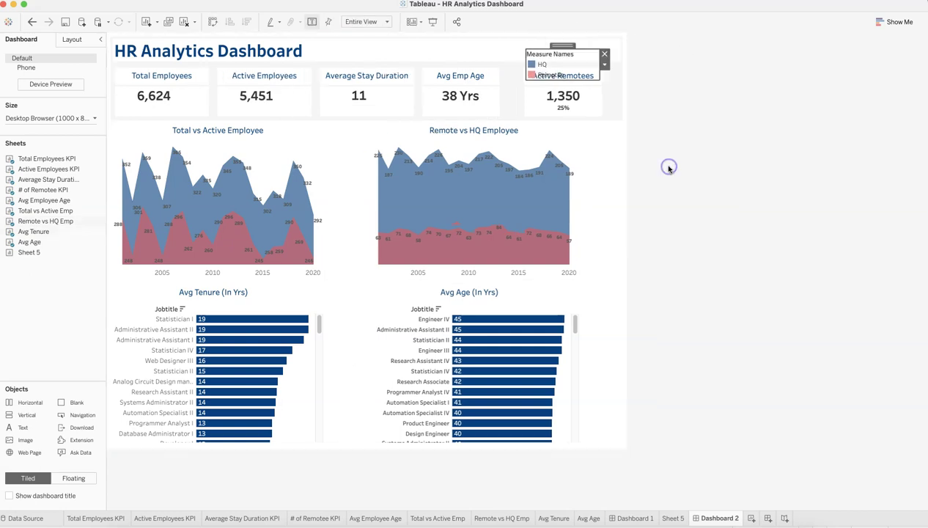
right_click(569, 57)
left_click(583, 79)
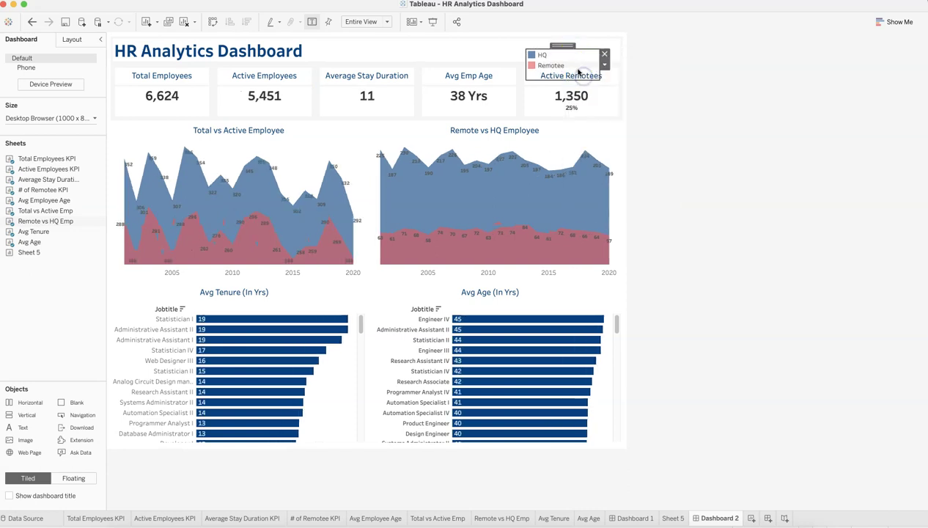
left_click_drag(562, 47, 452, 131)
left_click_drag(498, 152, 522, 134)
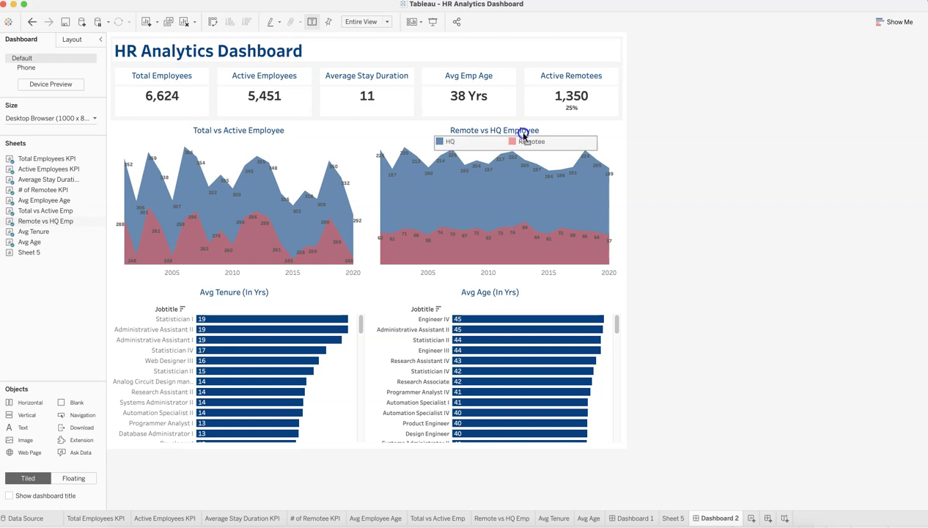
Step: Check the chart layout on Dashboard 1 and add equal inner padding on all sides of Dashboard 2's Total vs Active Employee chart
left_click(310, 149)
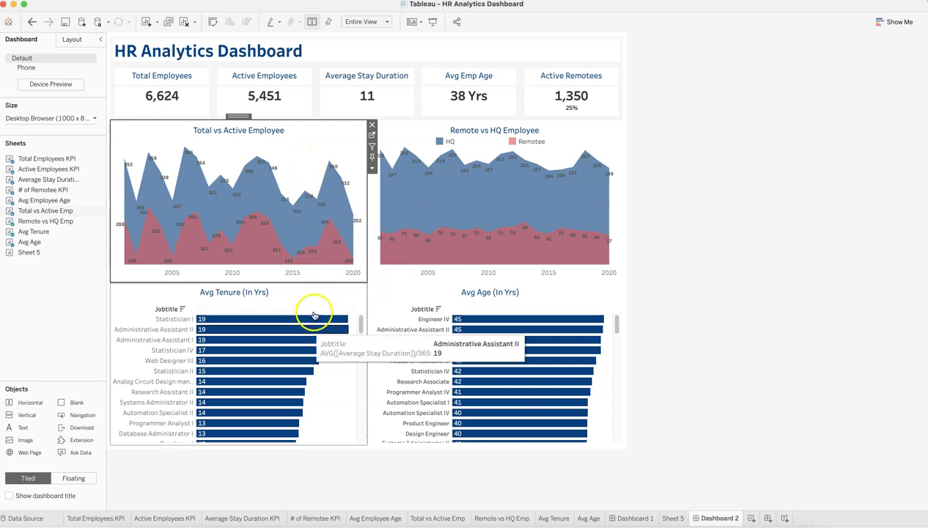
left_click(795, 317)
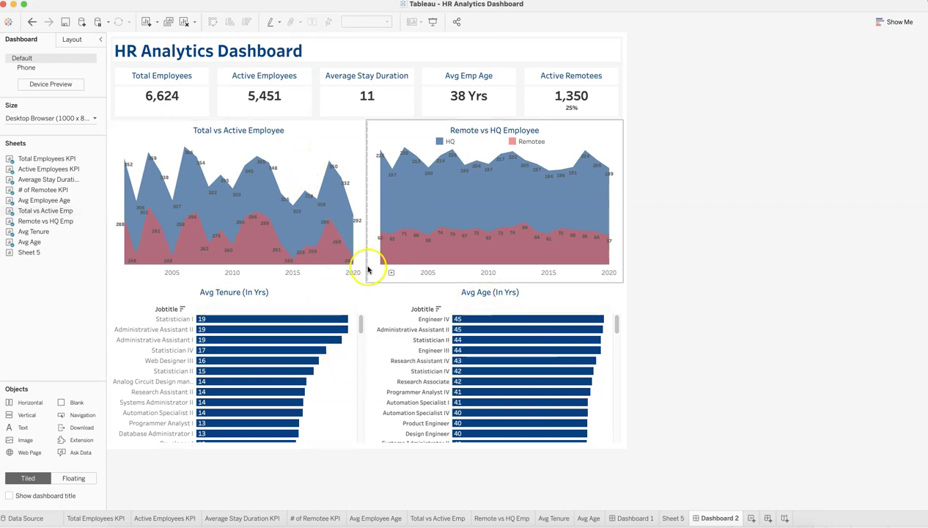
left_click(332, 131)
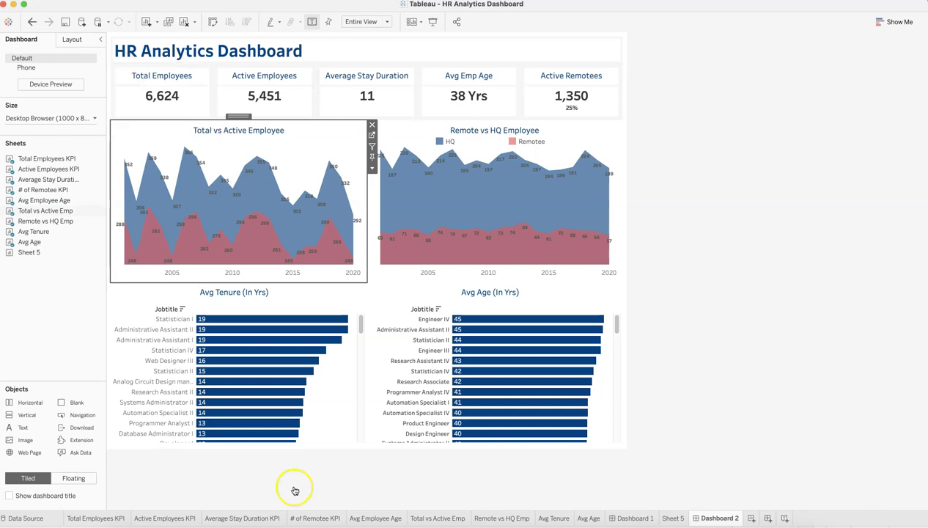
left_click(633, 518)
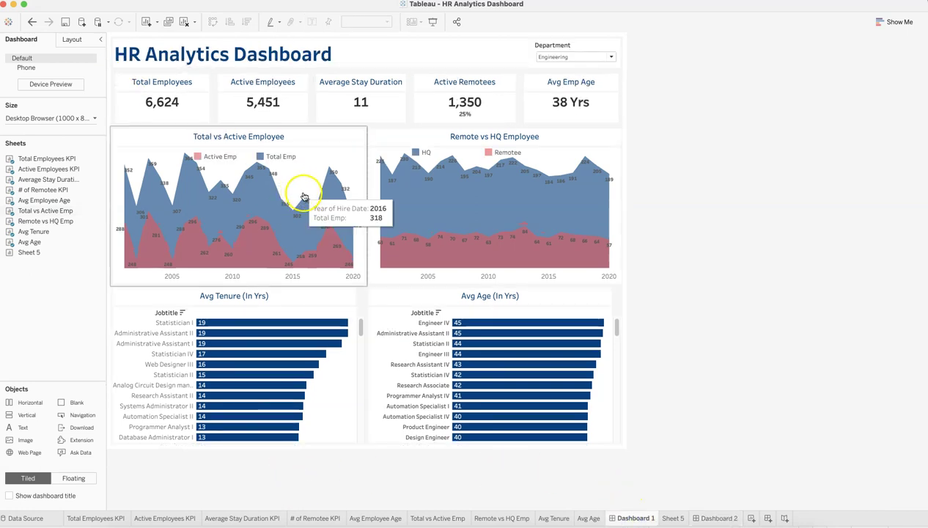
left_click(715, 517)
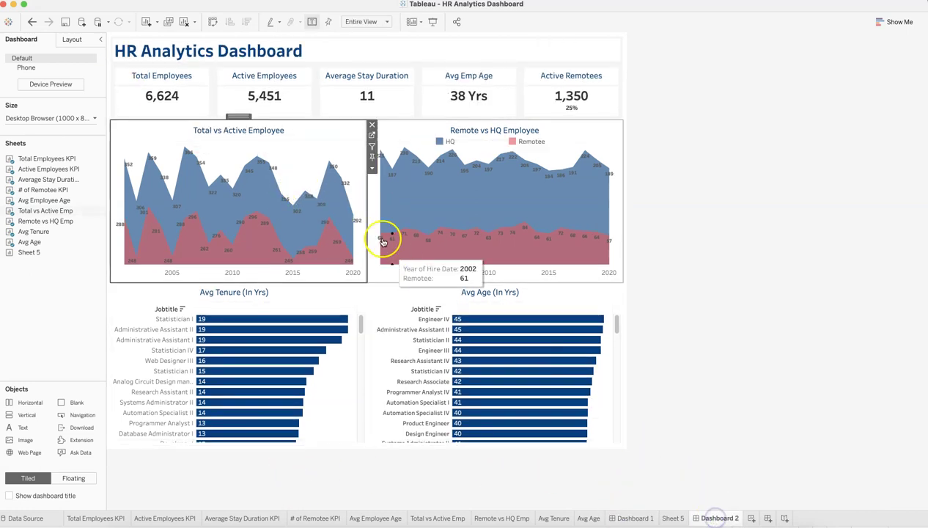
left_click(71, 39)
left_click(93, 302)
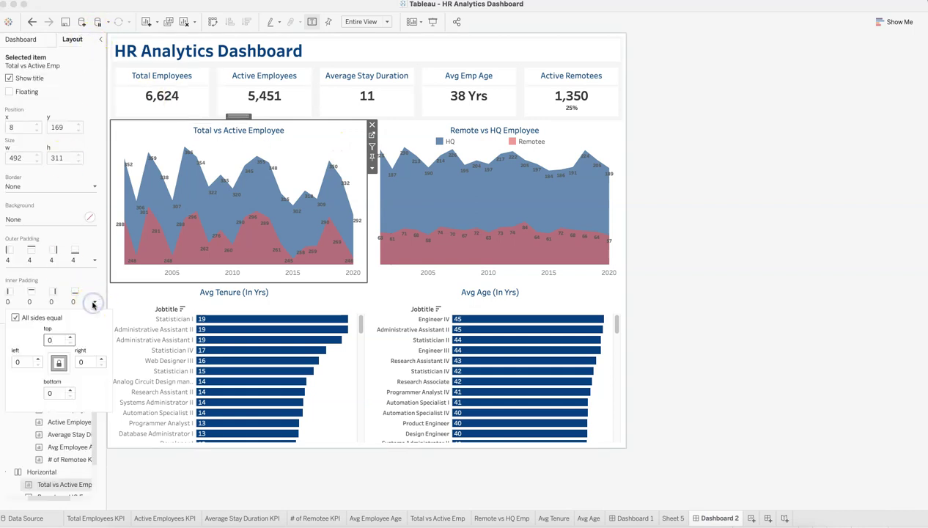
Step: Add equal inner padding on all sides of the Remote vs HQ Employee chart
left_click(413, 128)
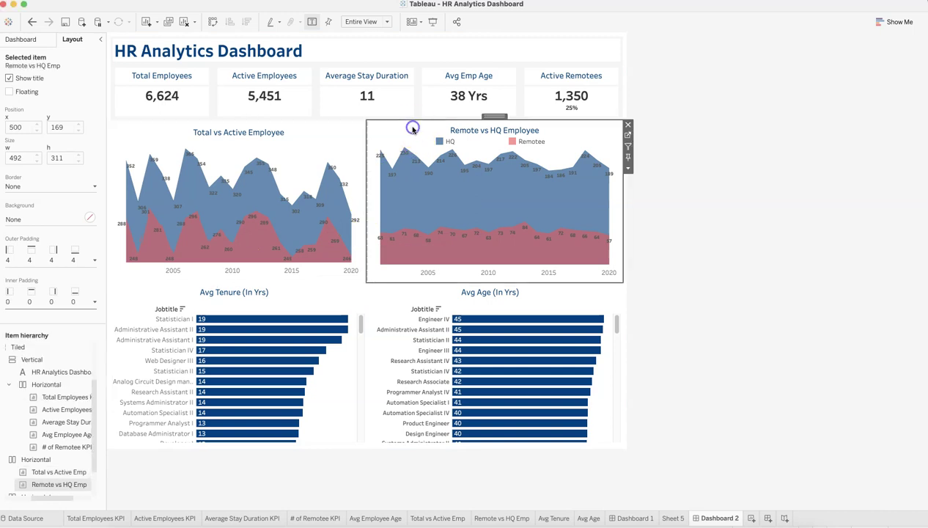
left_click(96, 302)
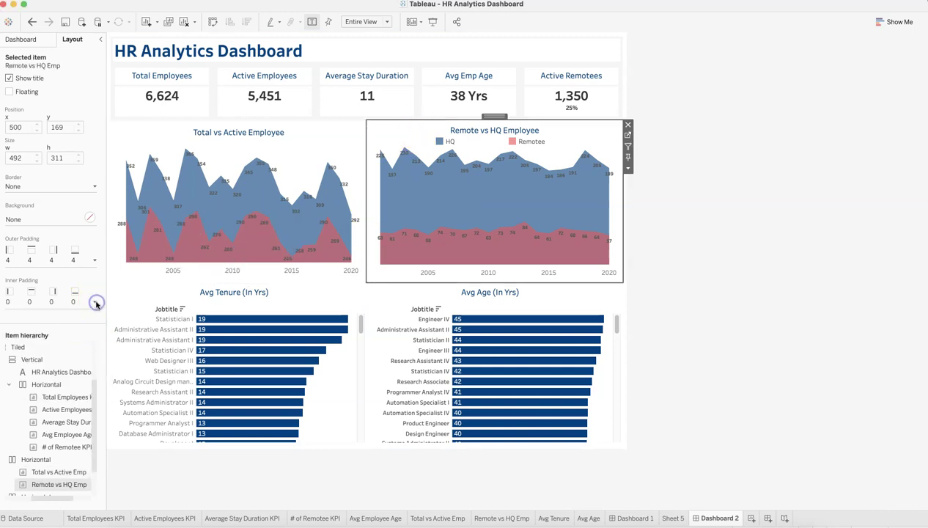
left_click(55, 342)
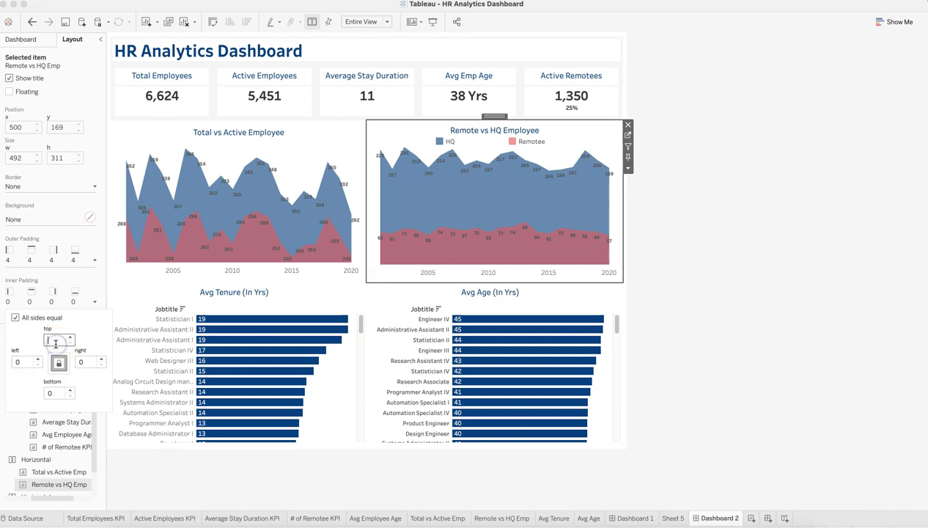
Step: Add equal inner padding on all sides of the Avg Tenure and Avg Age bar charts
left_click(343, 310)
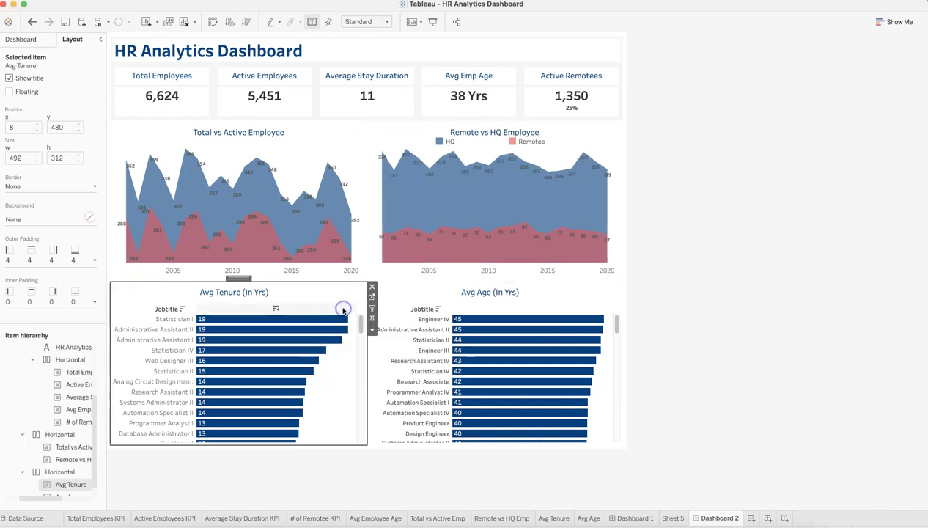
left_click(96, 302)
left_click(55, 342)
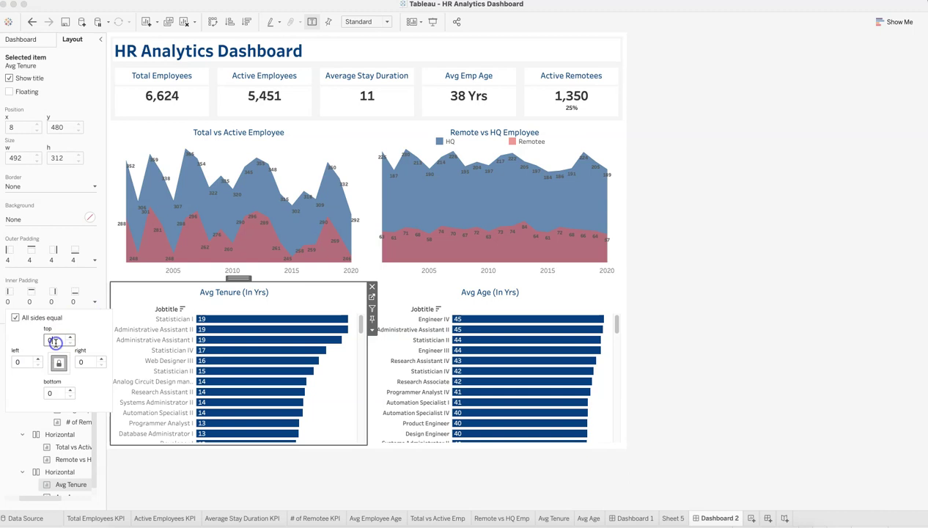
left_click(444, 294)
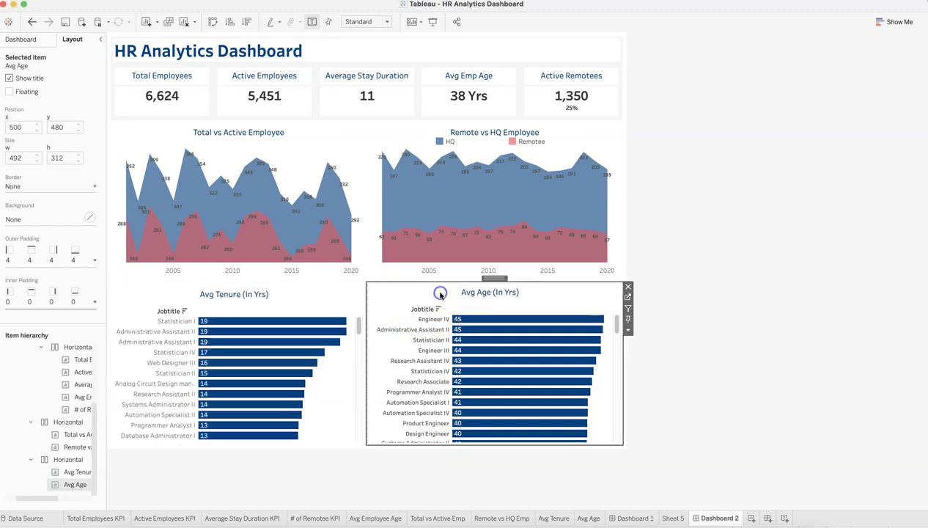
left_click(95, 301)
left_click(57, 340)
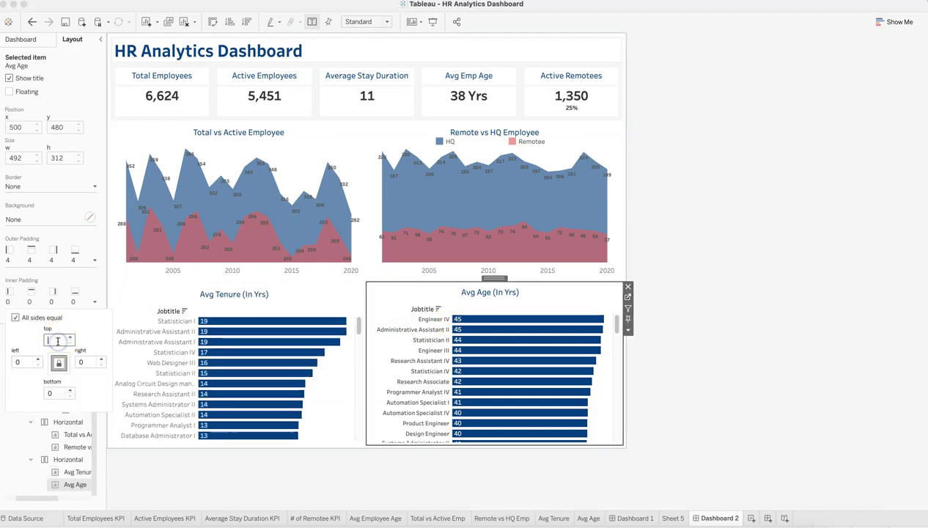
left_click(696, 246)
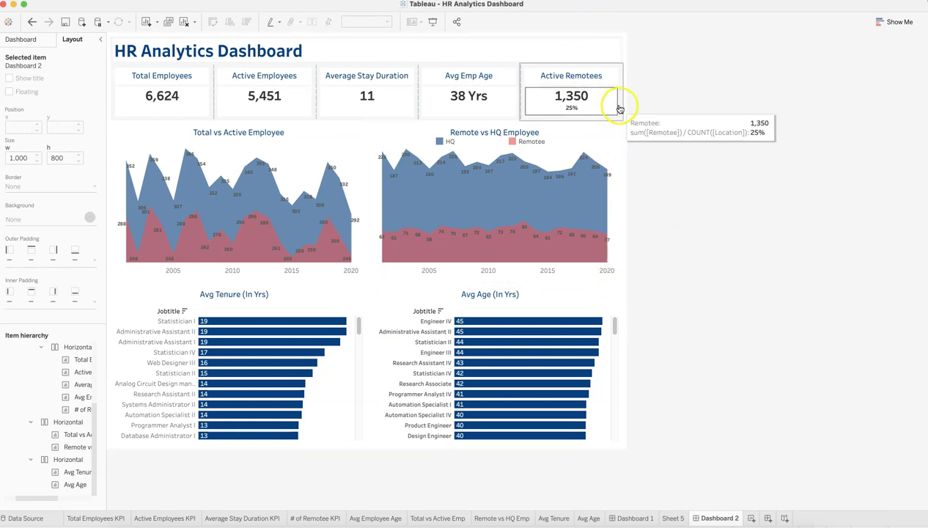
Step: Give the outermost tiled container on Dashboard 2 a very light grey background
left_click(624, 37)
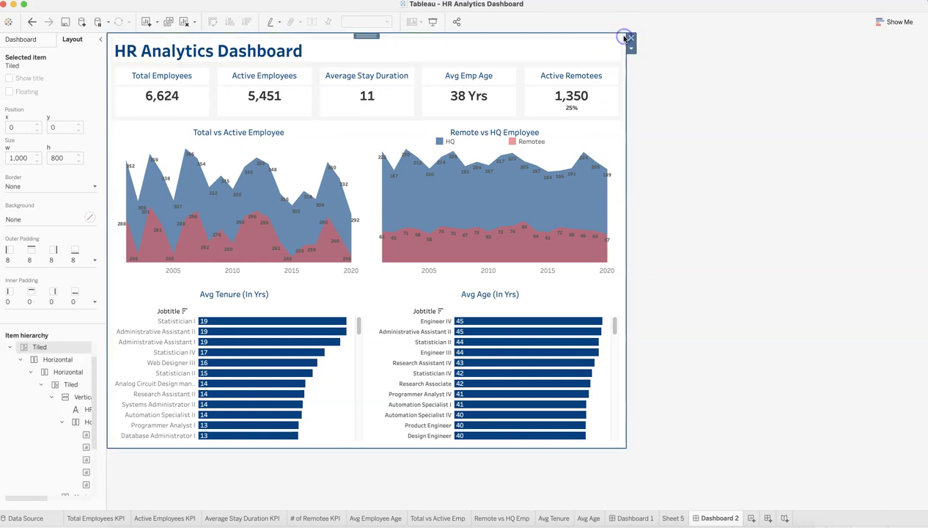
left_click(89, 216)
left_click(27, 264)
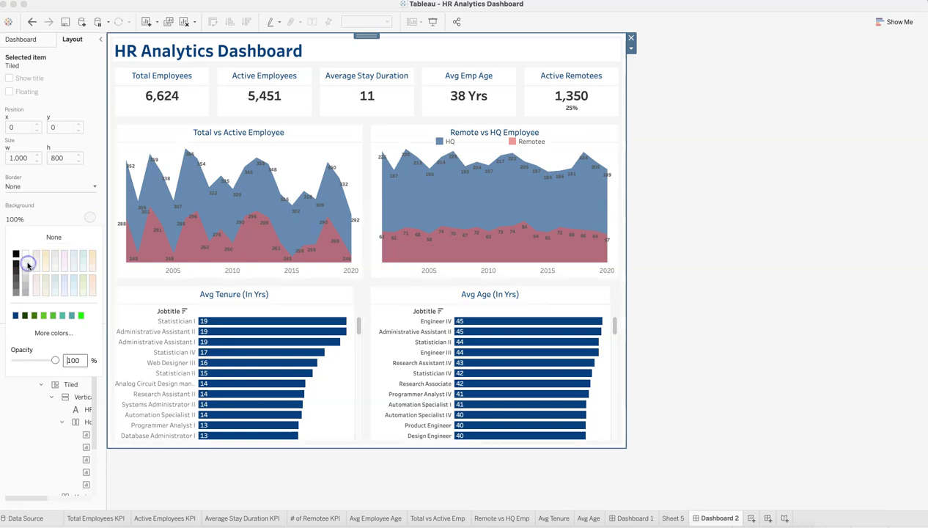
left_click(772, 190)
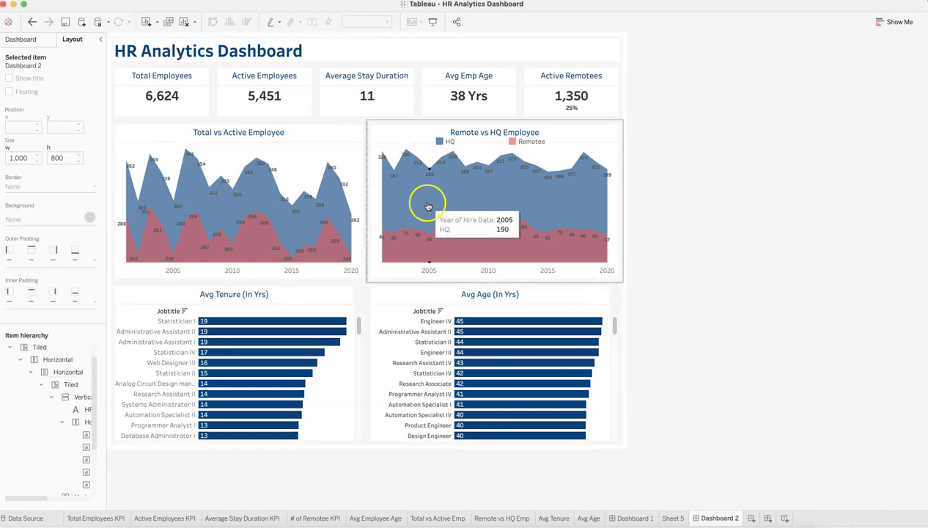
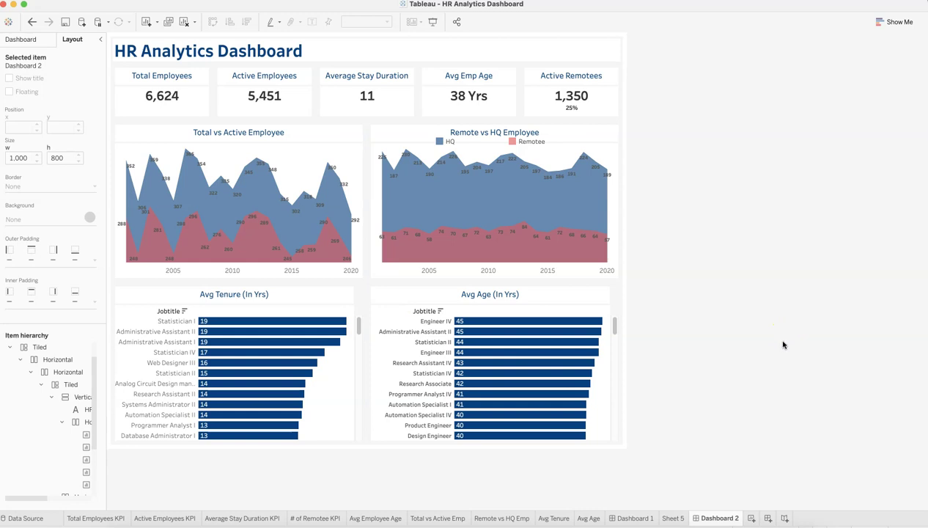
Step: Check the layout of Dashboard 1 and add a Department filter to Dashboard 2 from the Avg Age chart
left_click(634, 518)
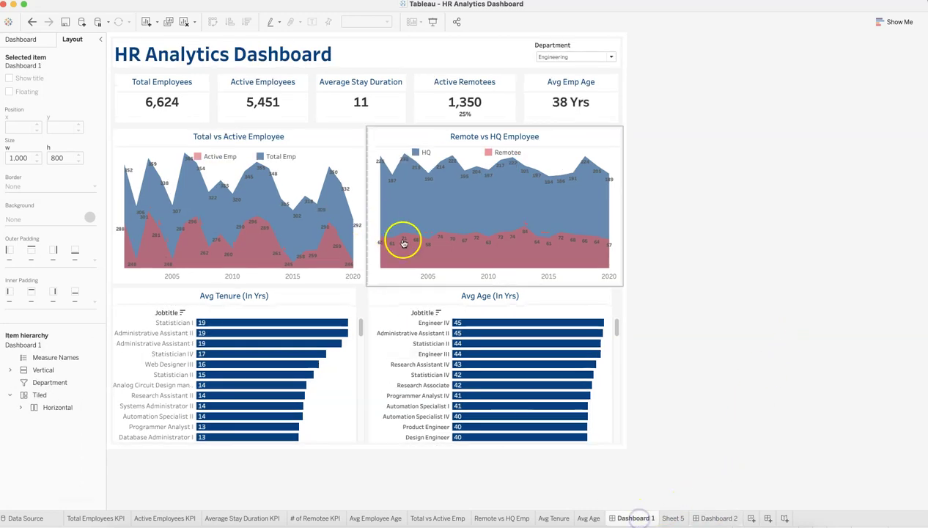
left_click(722, 518)
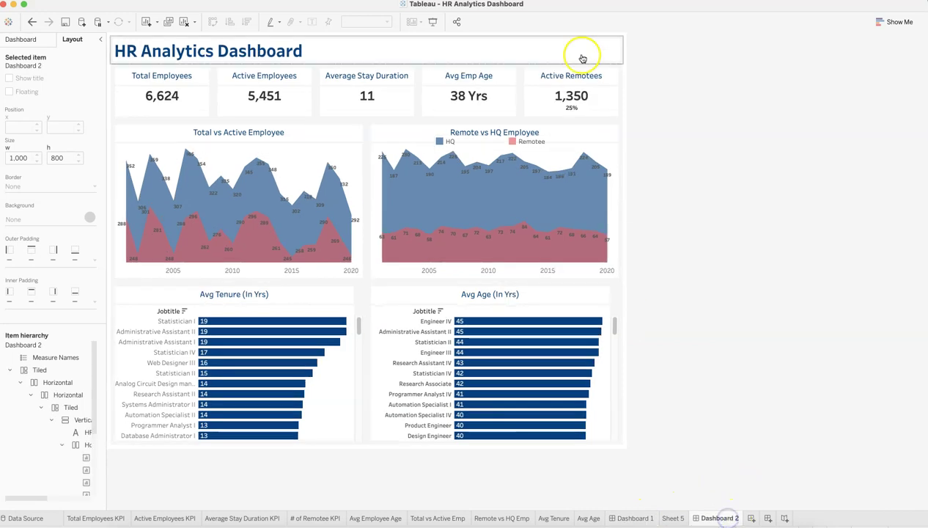
left_click(554, 56)
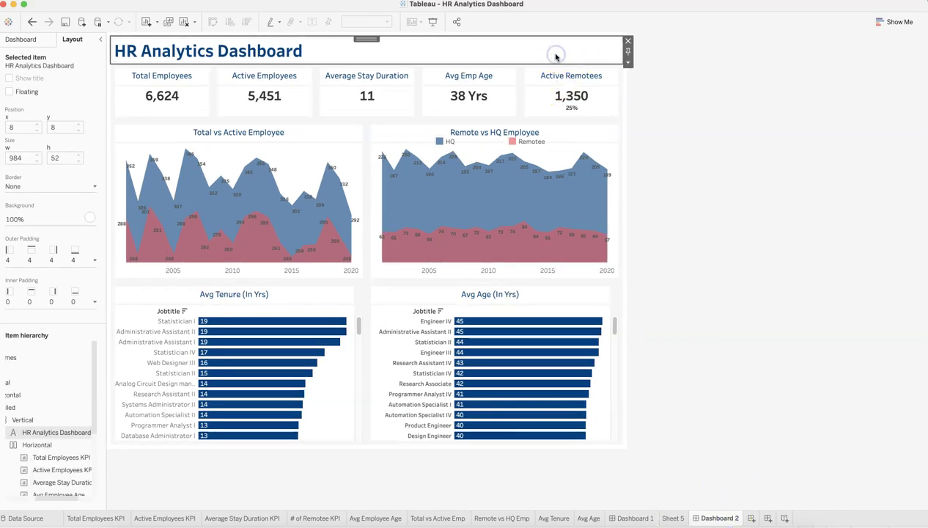
left_click(582, 300)
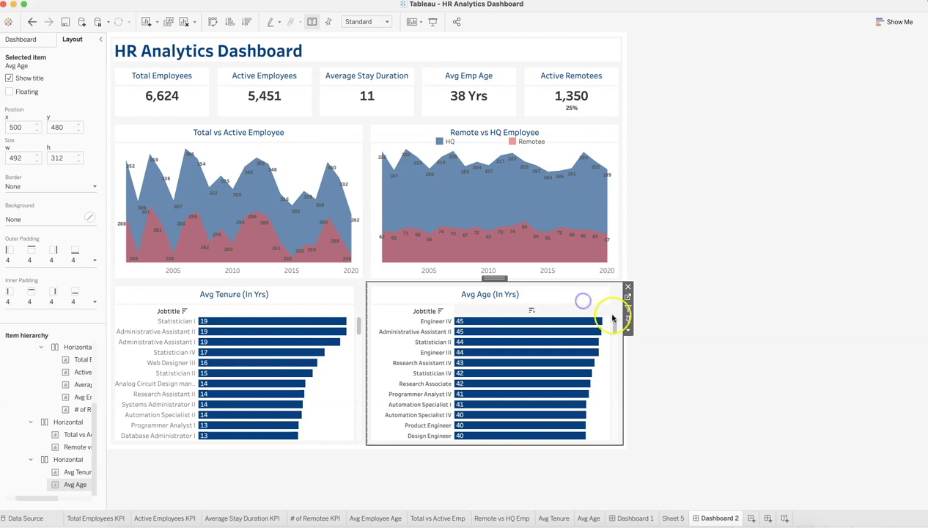
left_click(630, 331)
mouse_move(671, 338)
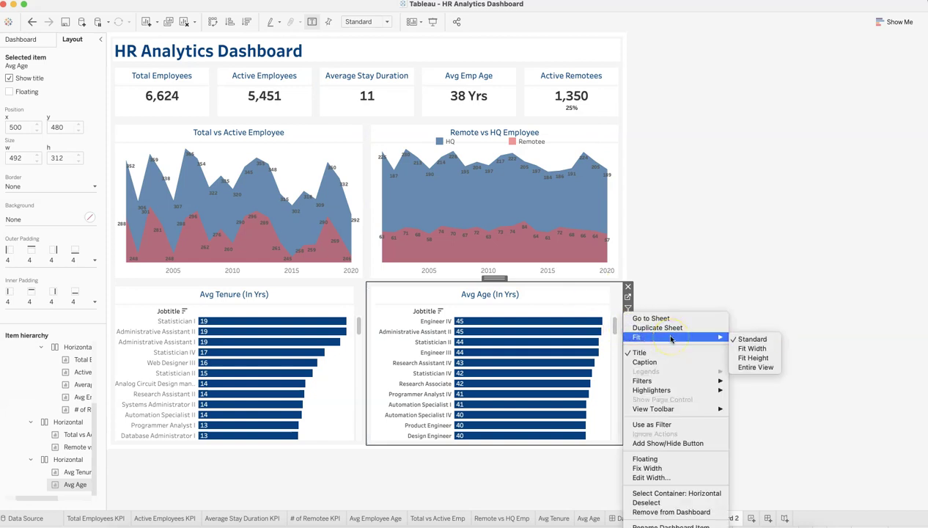
mouse_move(689, 380)
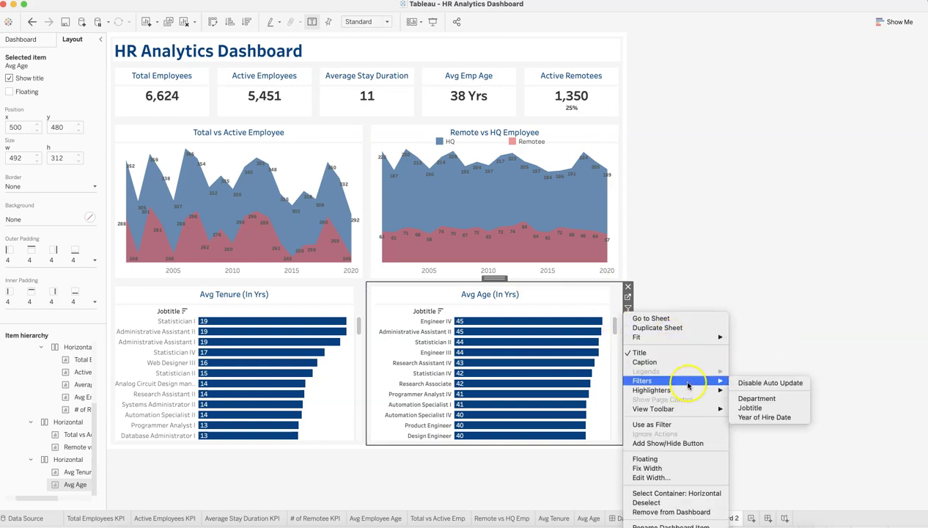
left_click(745, 398)
Step: Float the Department filter as a single value dropdown and place it in the title row above the Active Remotees KPI
left_click(602, 45)
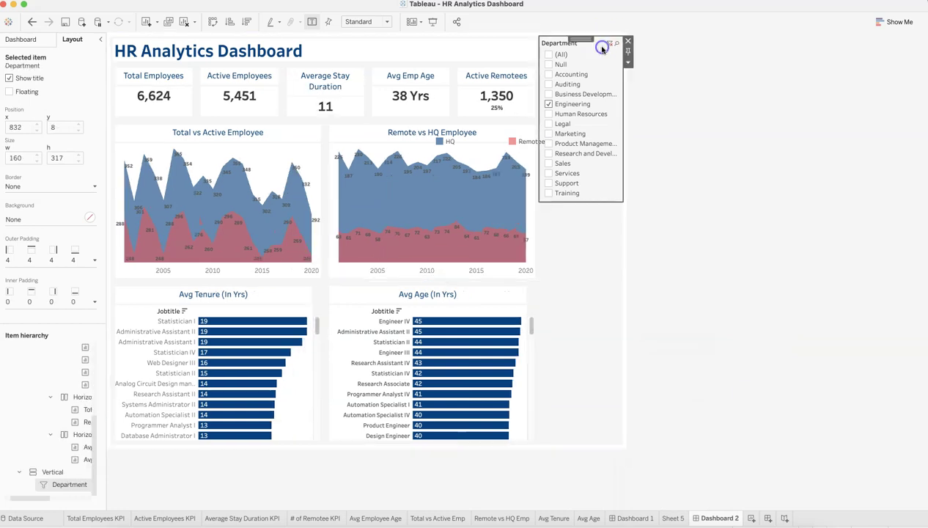
left_click(628, 63)
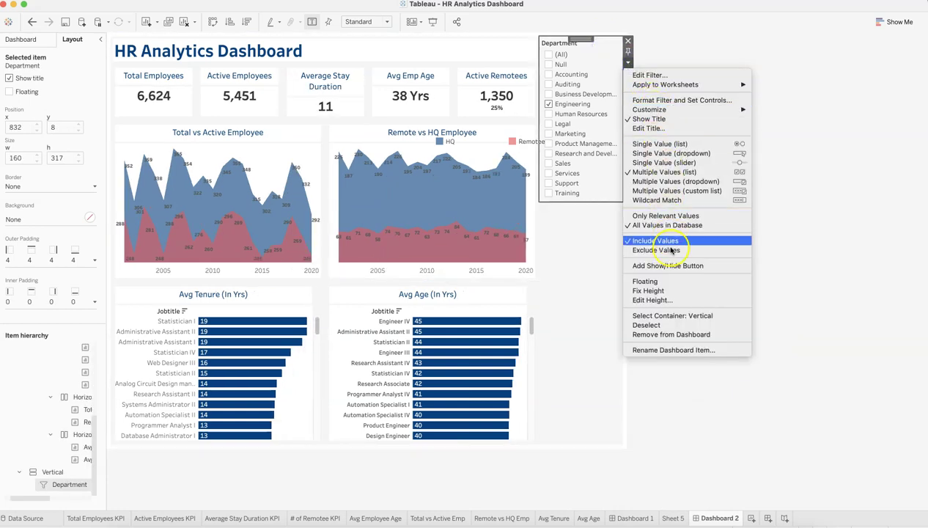
left_click(669, 282)
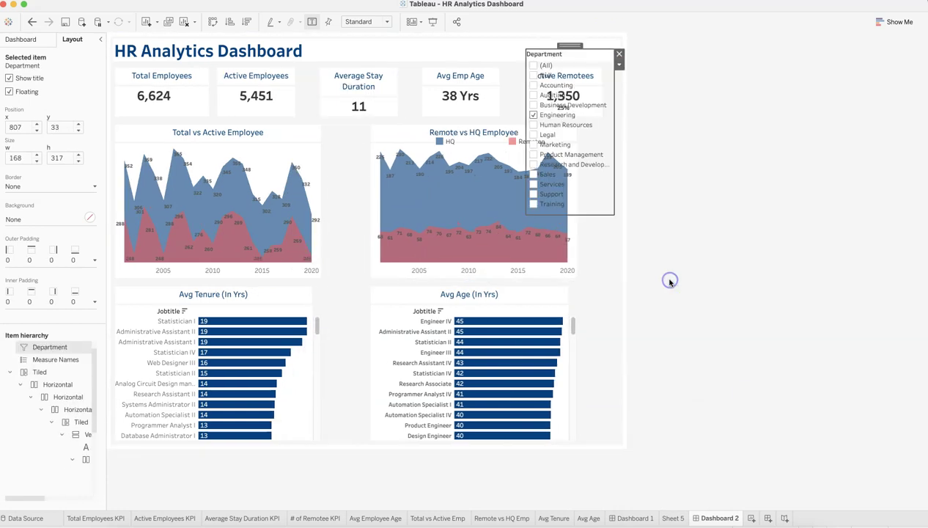
left_click(619, 64)
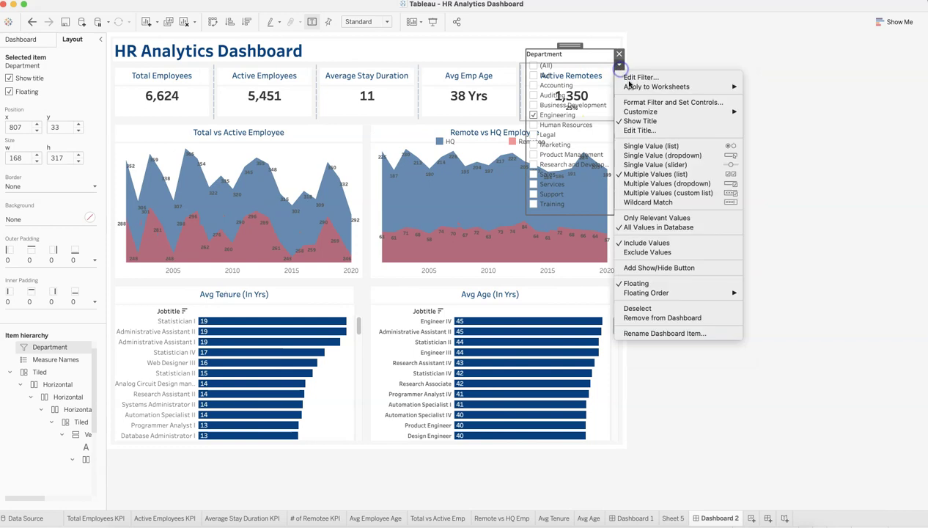
left_click(689, 157)
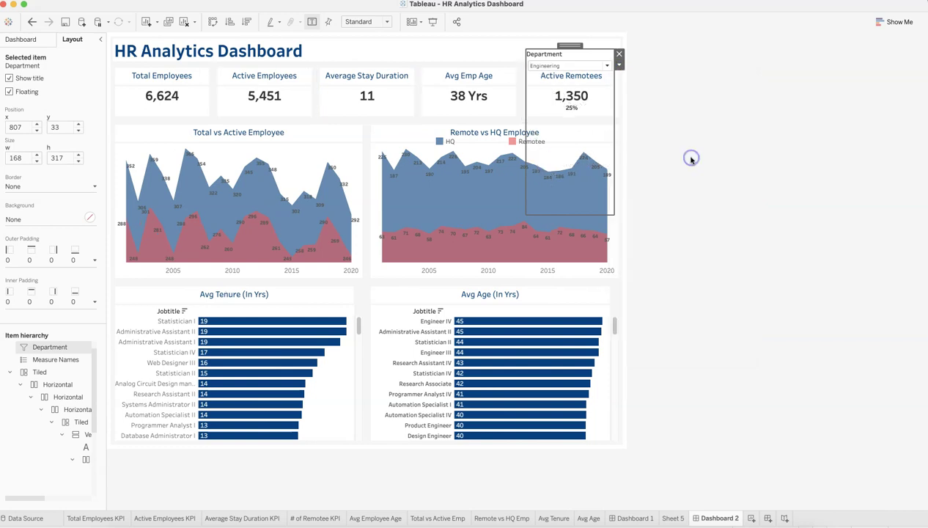
left_click_drag(578, 46, 586, 35)
left_click(715, 114)
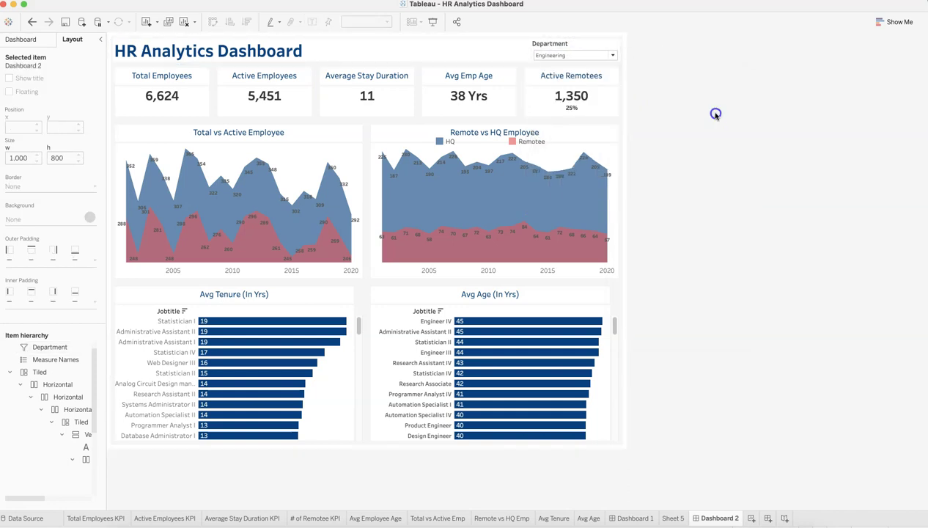
Step: Make sure the Department filter applies to all worksheets using this data source
left_click(601, 45)
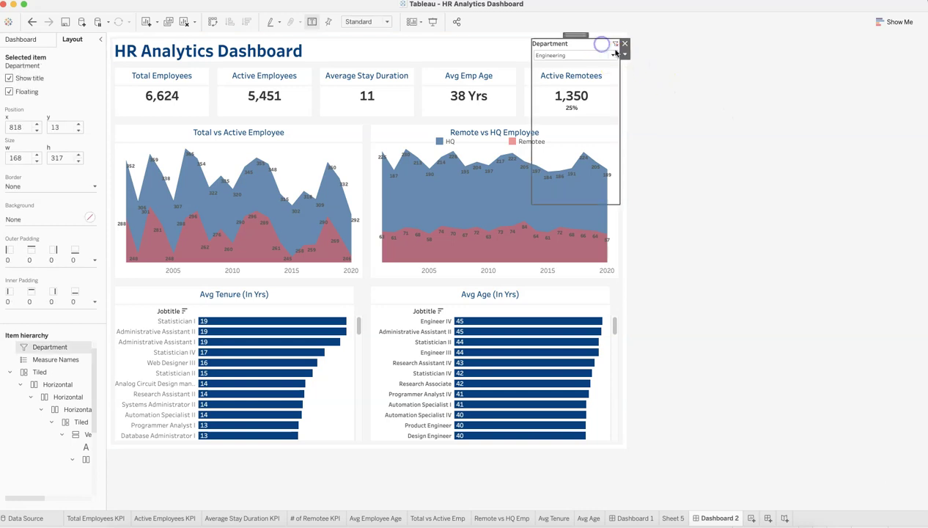
left_click(624, 56)
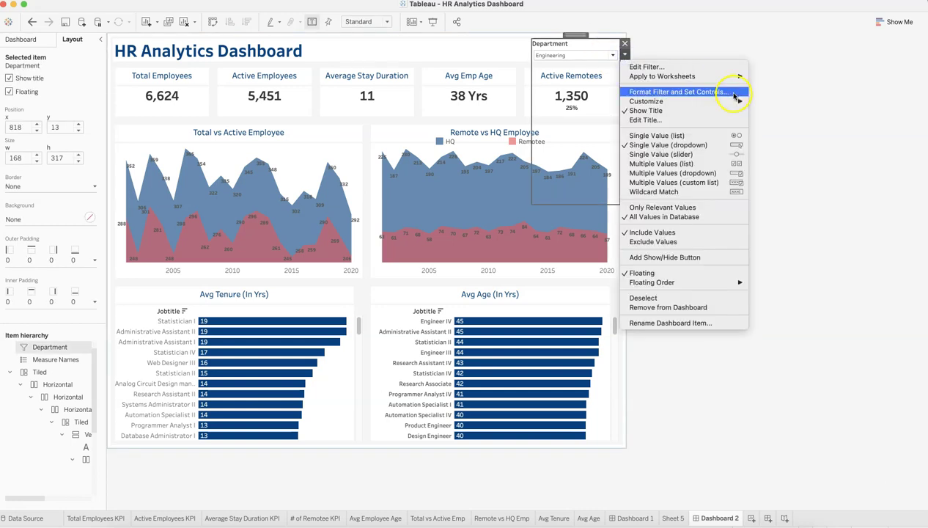
mouse_move(729, 76)
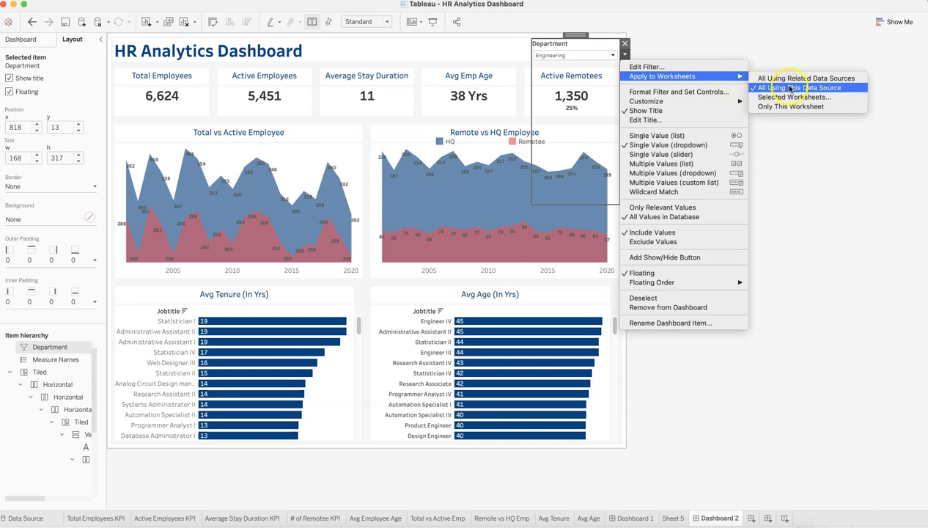
left_click(783, 89)
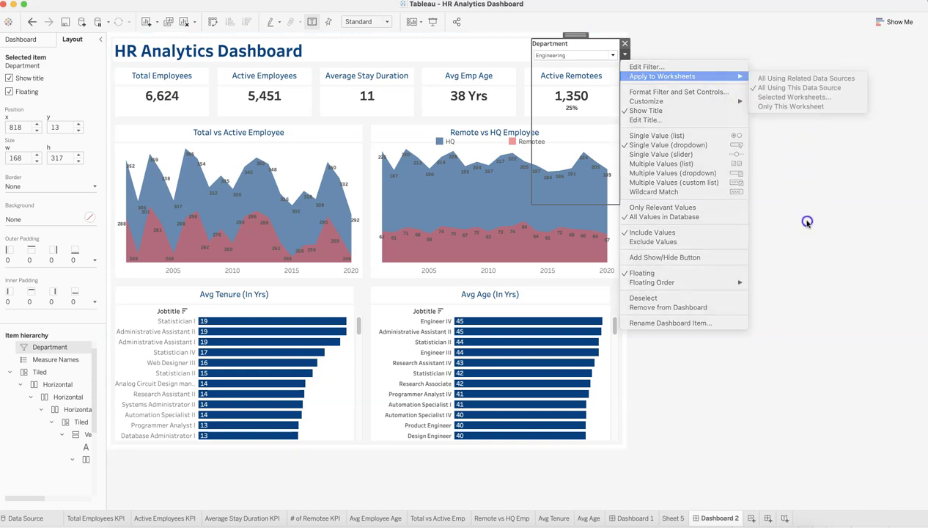
Step: Test the Department filter with Auditing, Accounting and finally Marketing, and open Dashboard 1 to compare
left_click(613, 55)
left_click(584, 109)
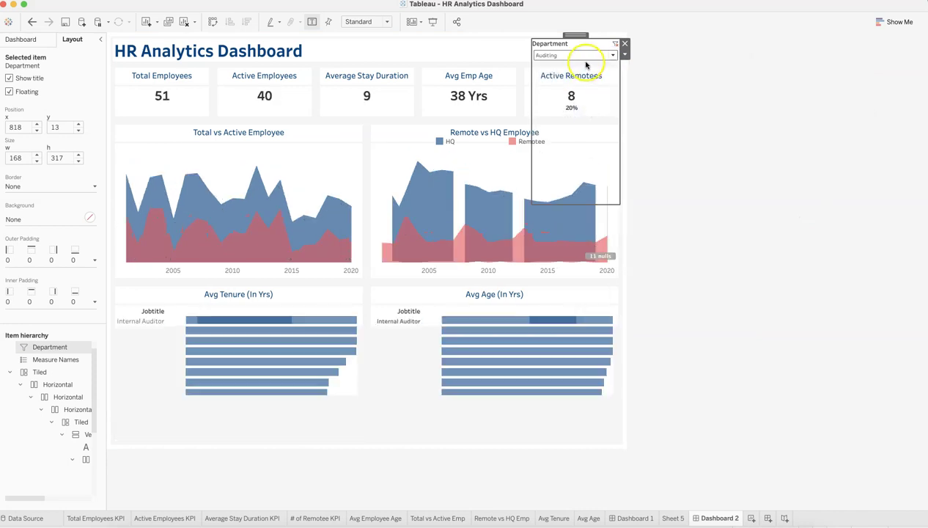
left_click(587, 57)
left_click(582, 99)
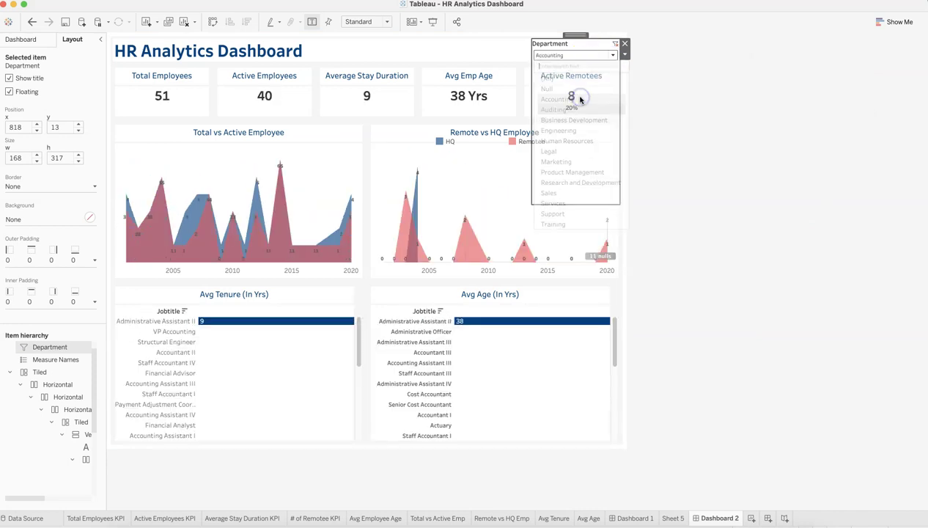
left_click(585, 56)
left_click(581, 161)
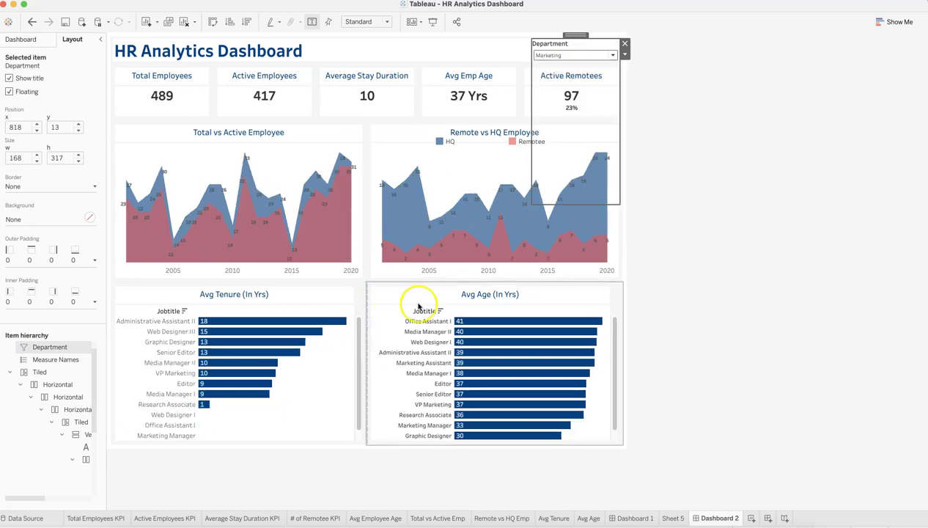
left_click(737, 367)
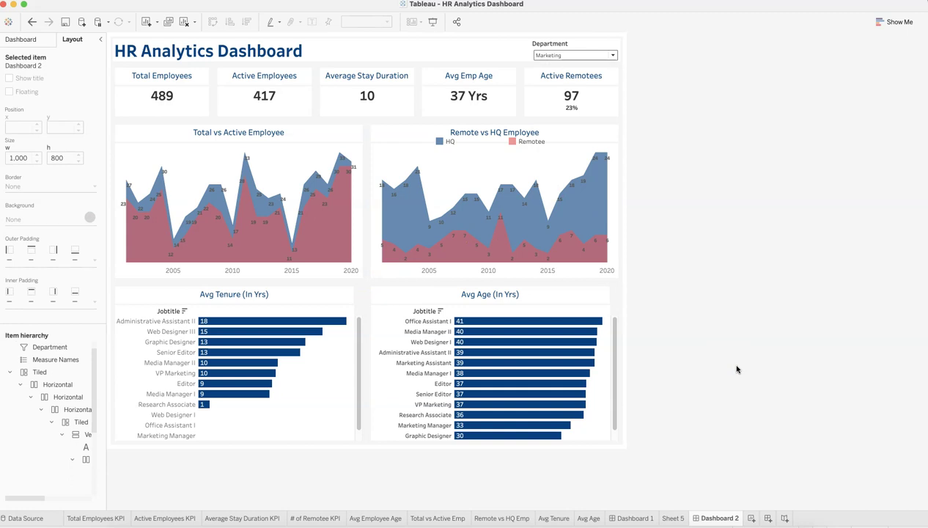
left_click(758, 381)
left_click(635, 517)
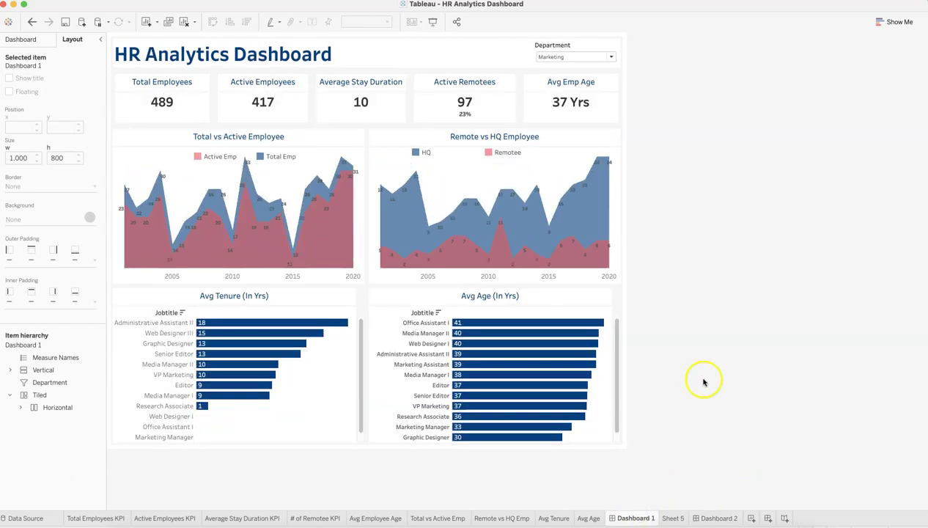